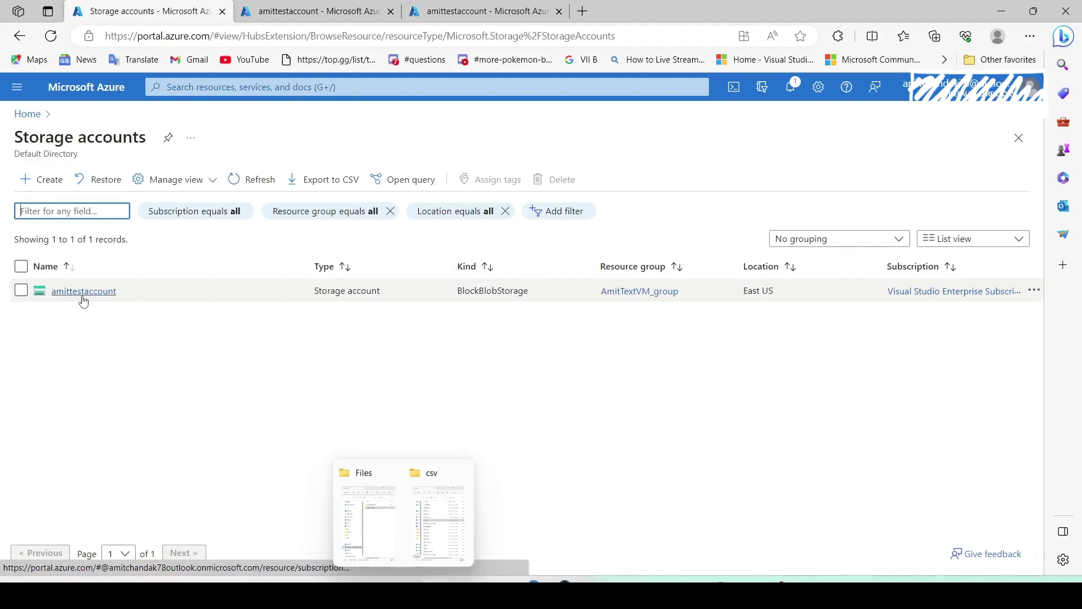
Browse amittestaccount's demoamit container, then switch to the tab with the account's Endpoints page.
click(83, 291)
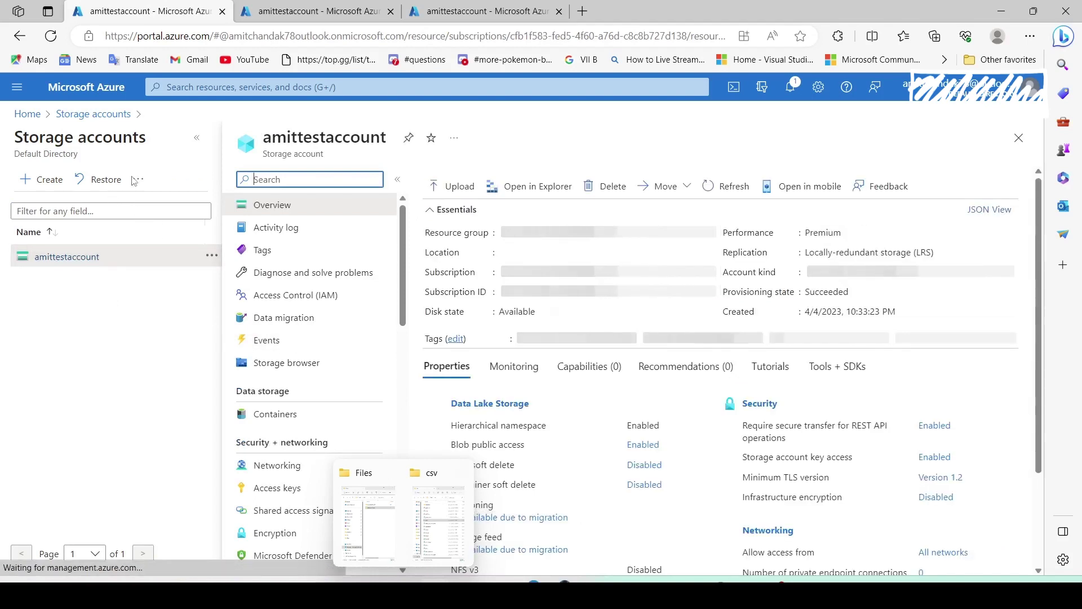
scroll(307, 344, down, 3)
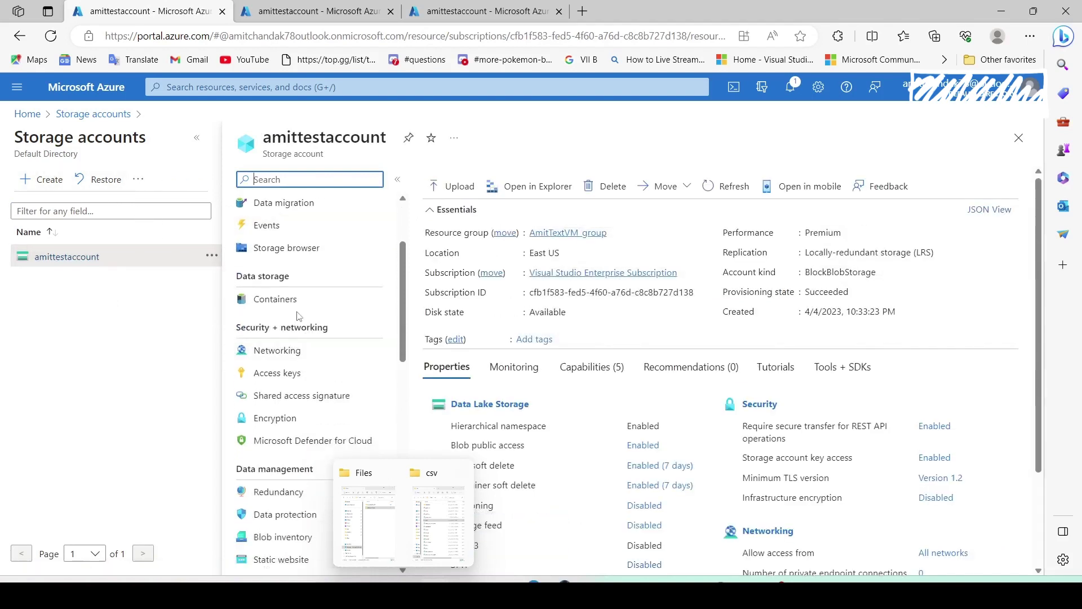
click(281, 302)
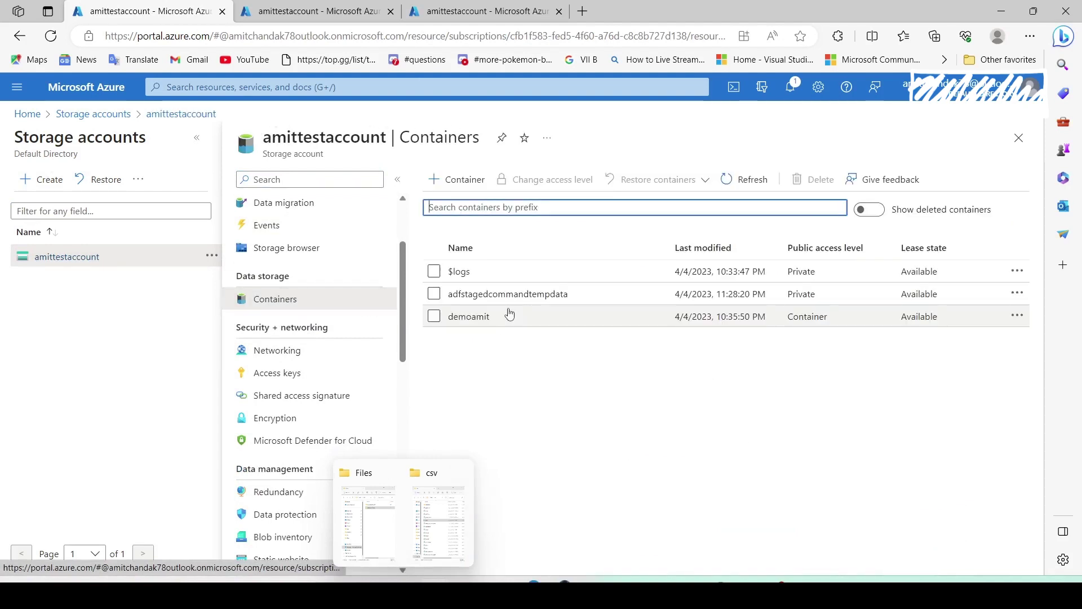
click(469, 317)
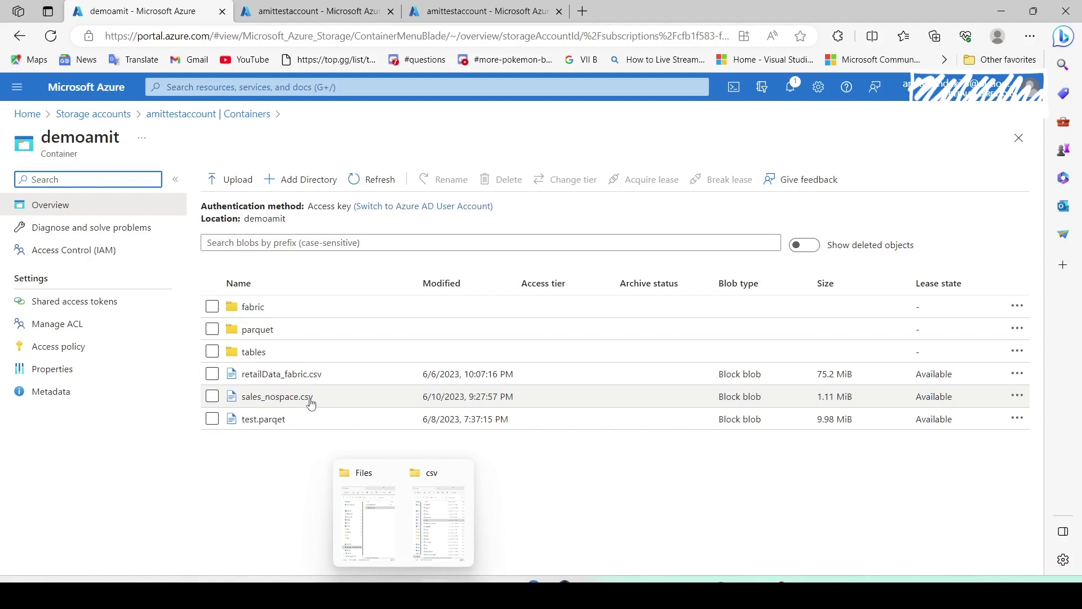
click(273, 17)
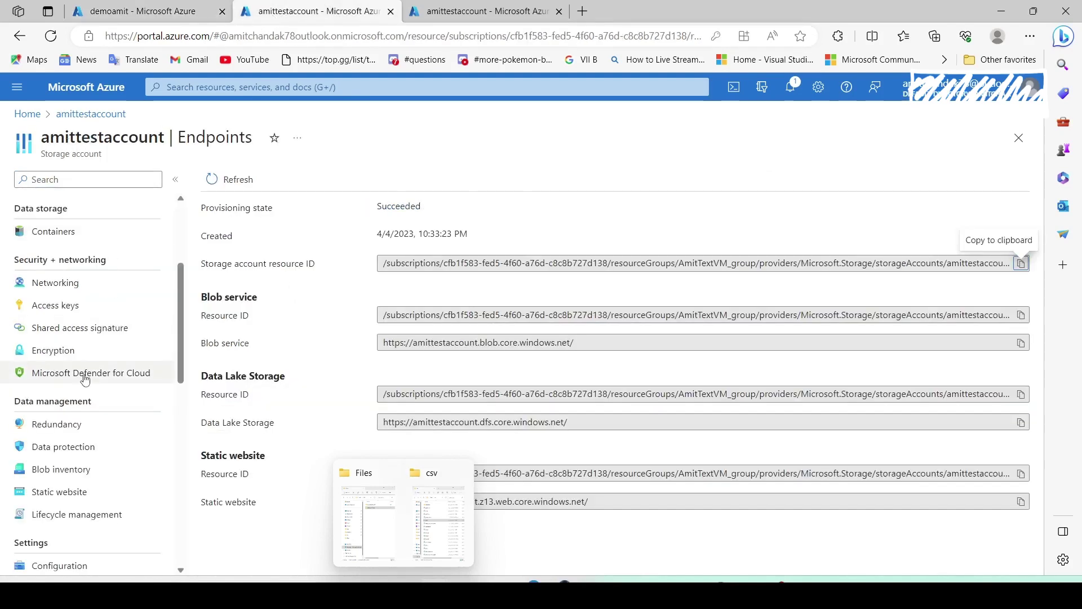
Go to Access keys under Security + networking for amittestaccount.
scroll(84, 383, down, 1)
scroll(133, 401, up, 3)
scroll(78, 404, down, 2)
scroll(79, 404, down, 3)
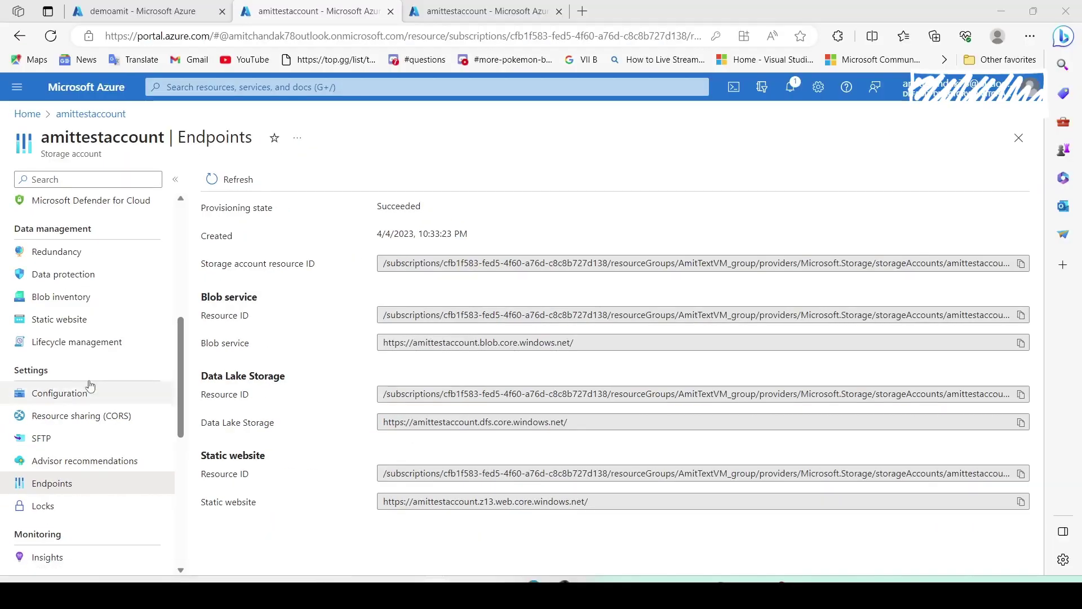
scroll(101, 377, up, 3)
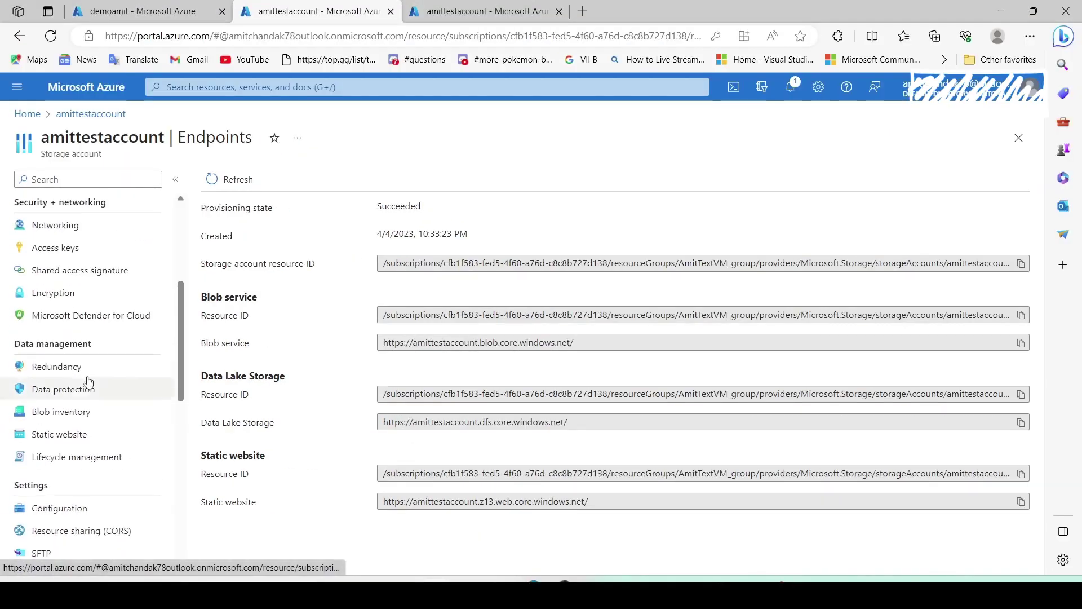
click(67, 235)
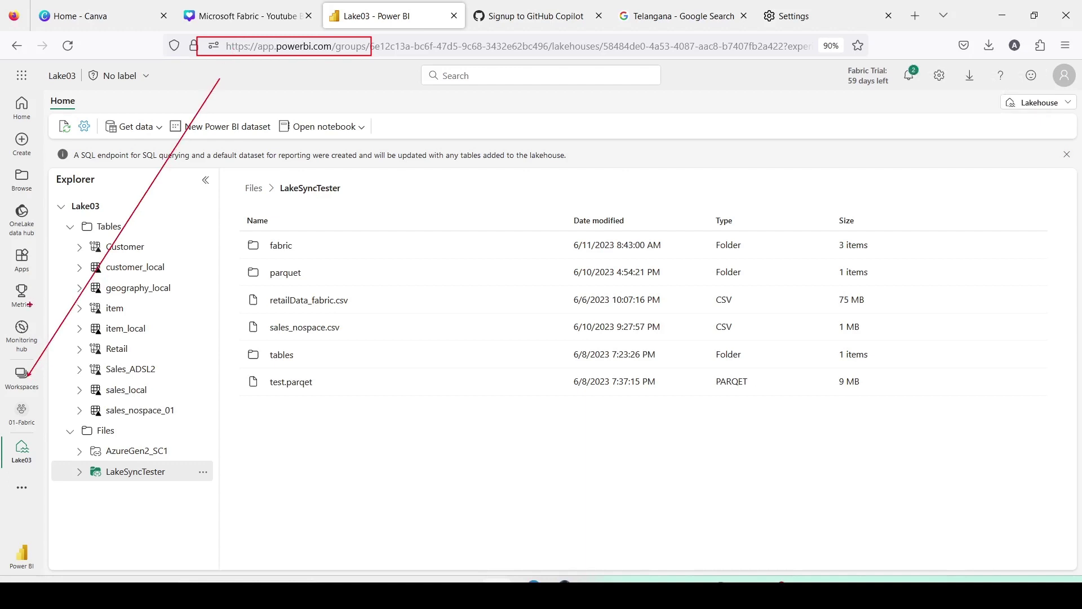
click(19, 382)
click(109, 243)
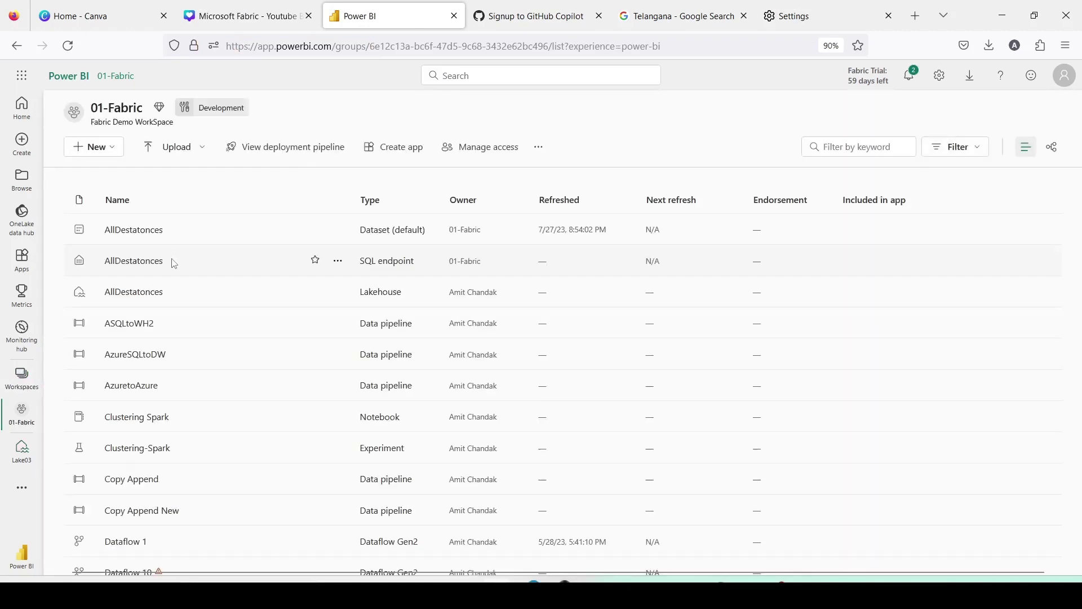
scroll(172, 293, down, 9)
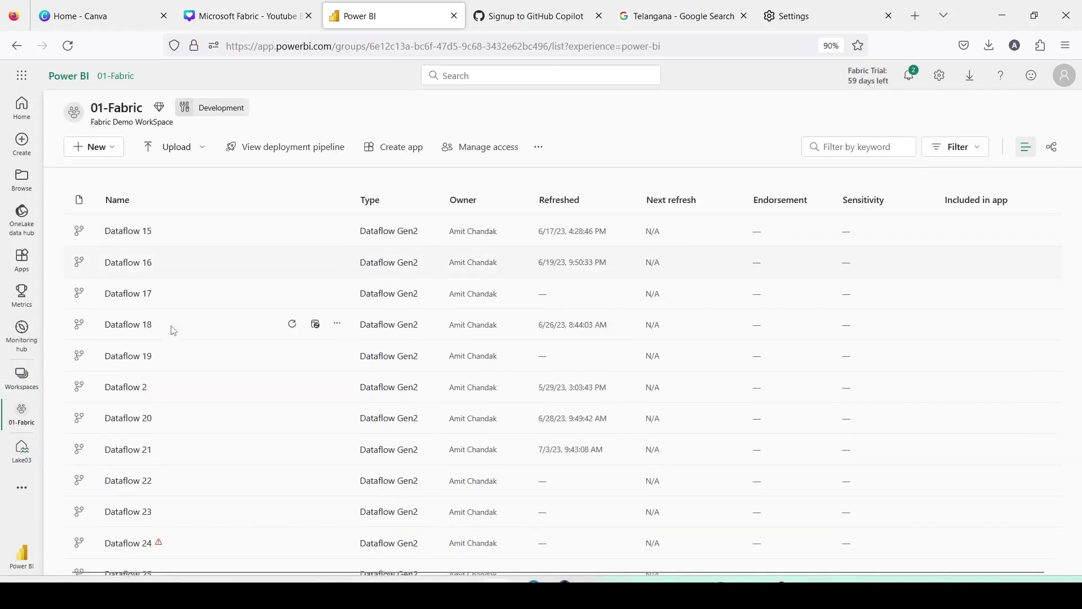
scroll(173, 331, down, 12)
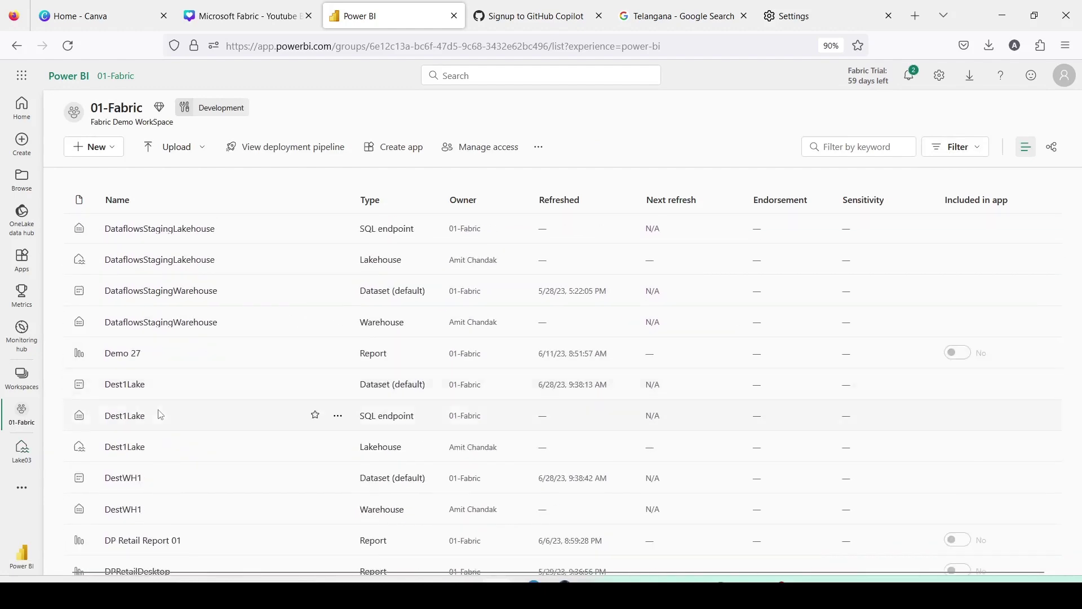
scroll(160, 417, down, 10)
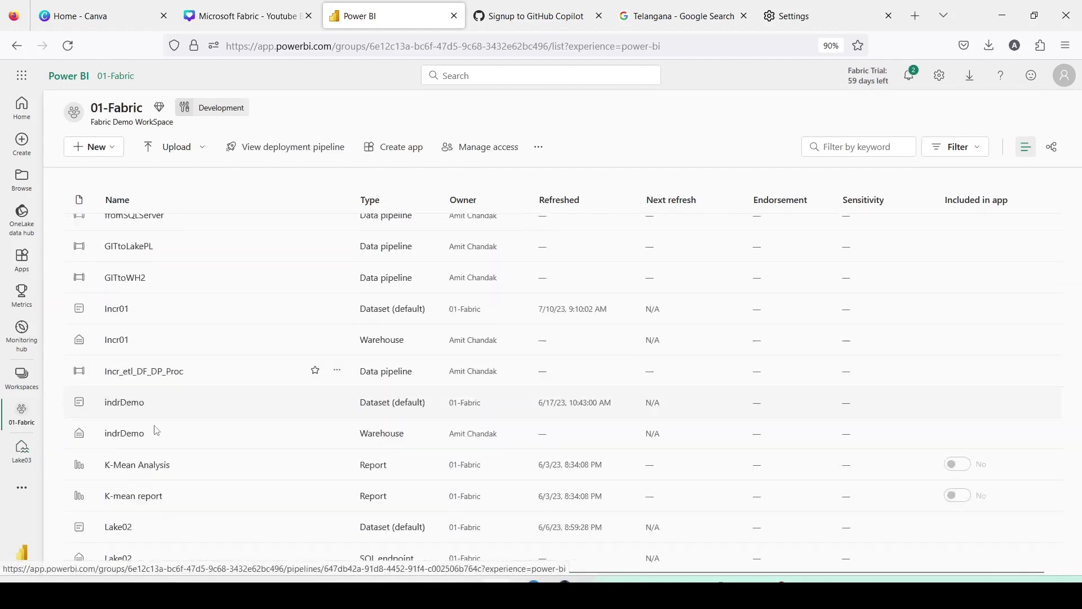
scroll(157, 430, down, 4)
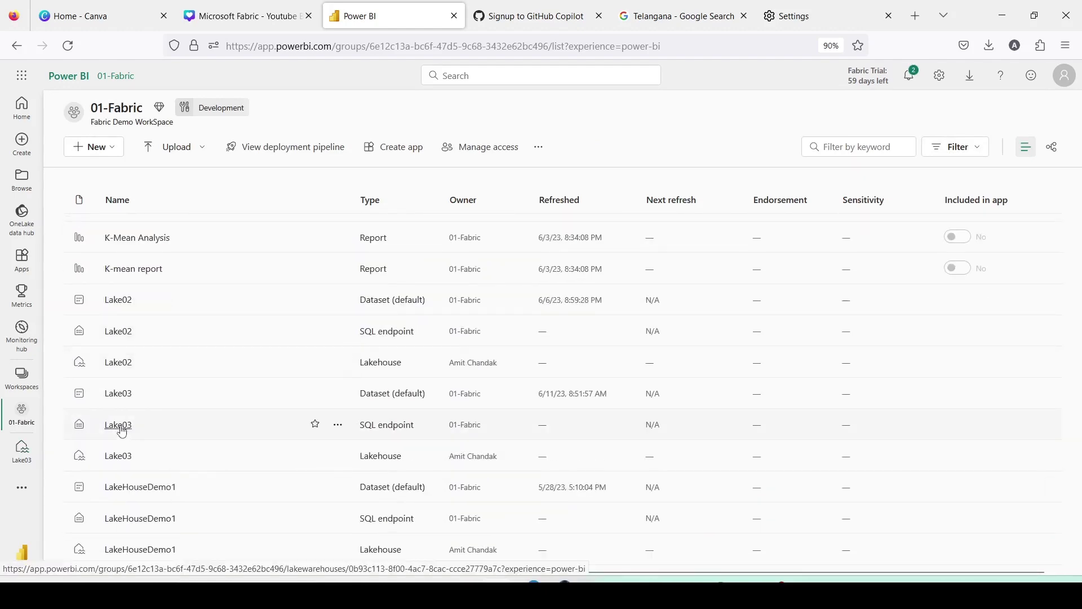
click(122, 429)
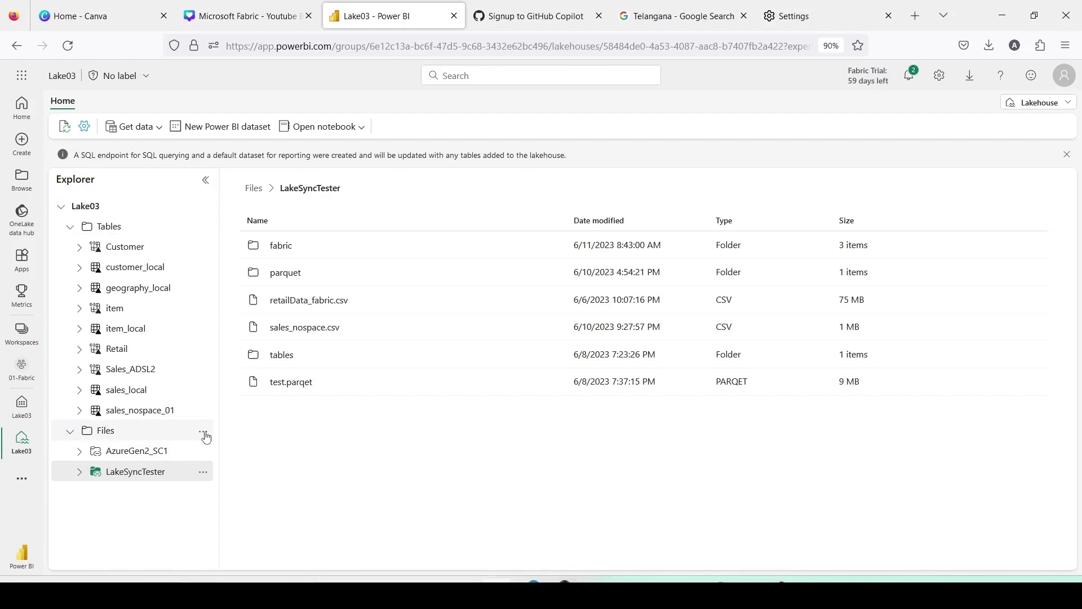
Start a new Azure Data Lake Storage Gen2 shortcut under Lake03's Files folder, with the URL box active.
click(203, 432)
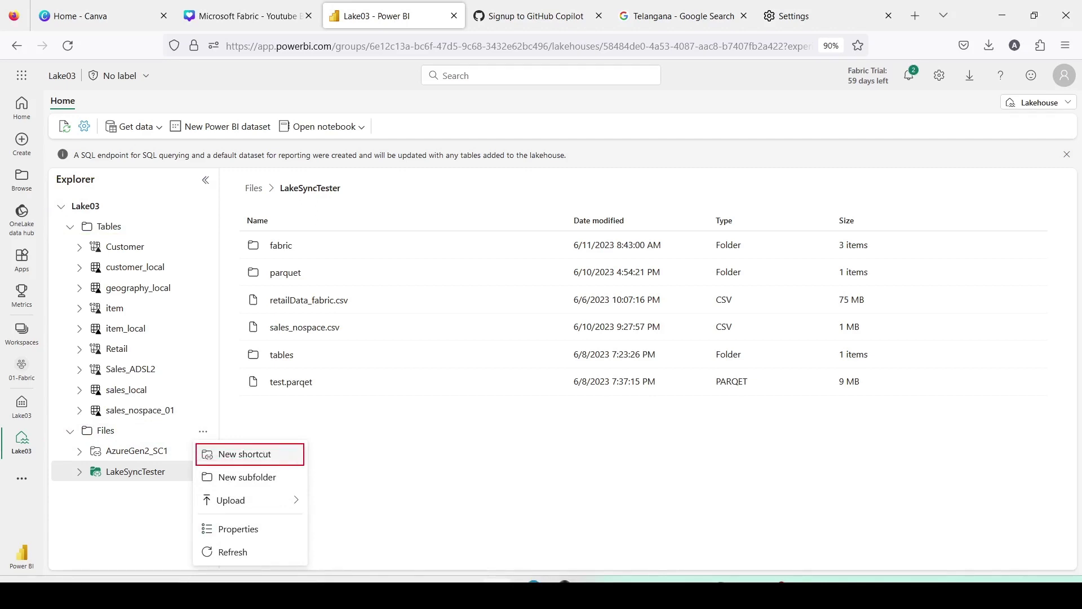
click(257, 455)
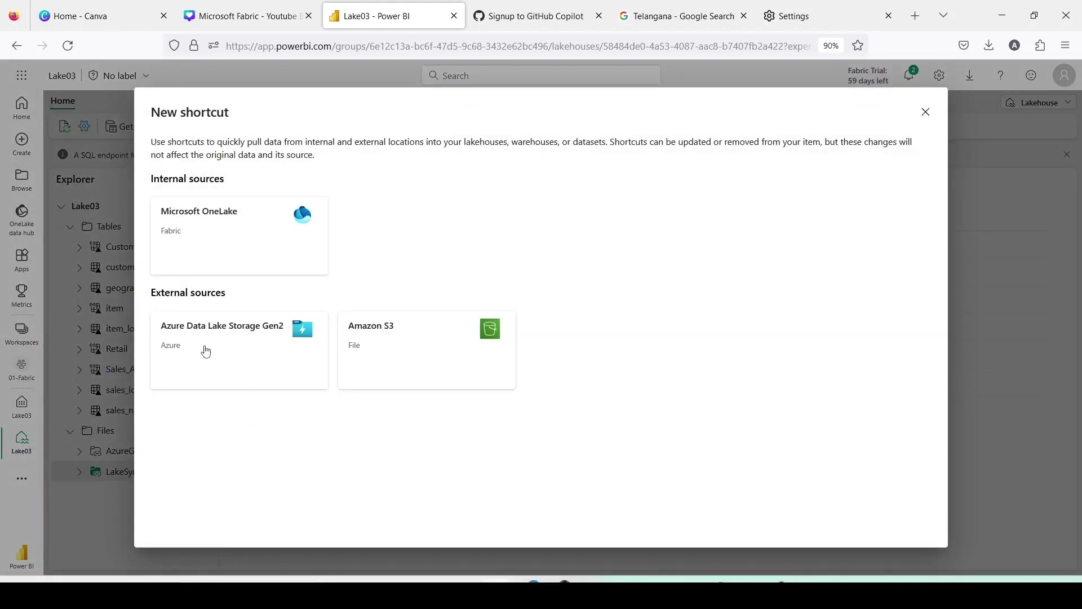
click(206, 351)
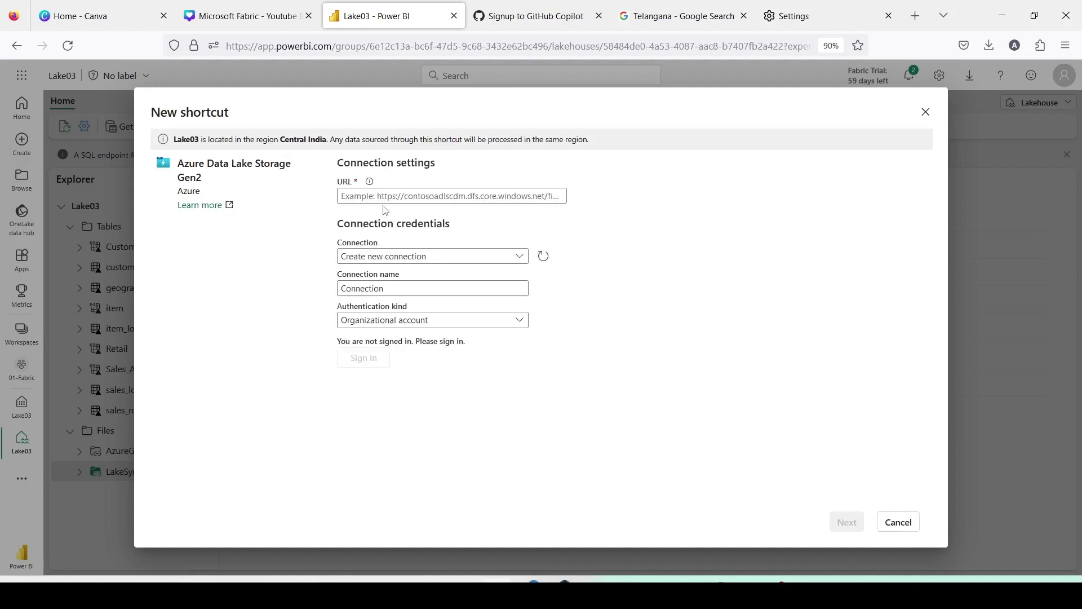
click(376, 194)
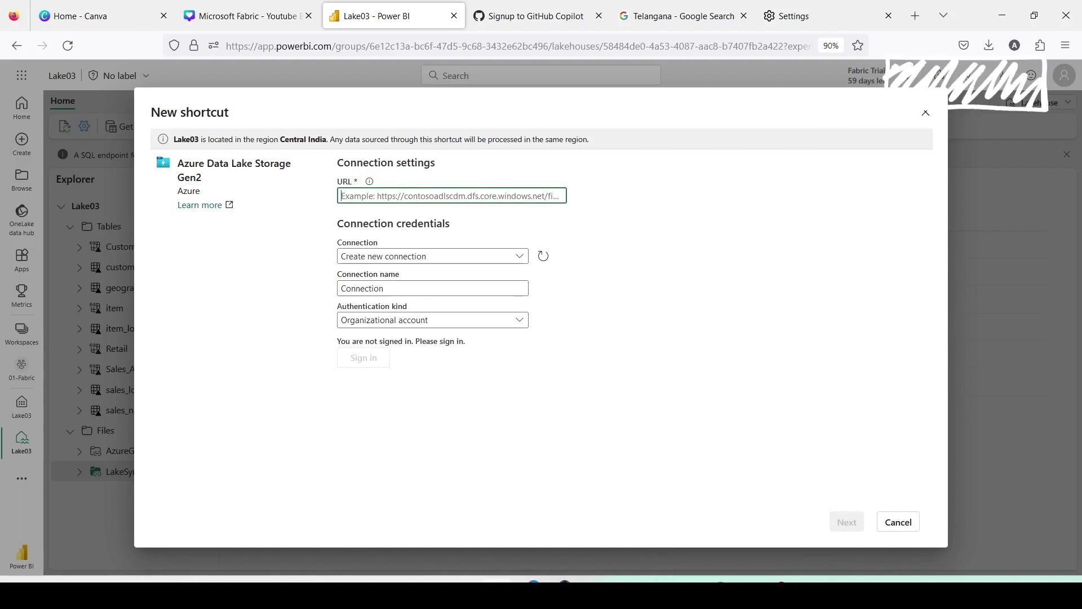
Copy the Data Lake Storage endpoint URL from amittestaccount's Endpoints page.
key(alt+Tab)
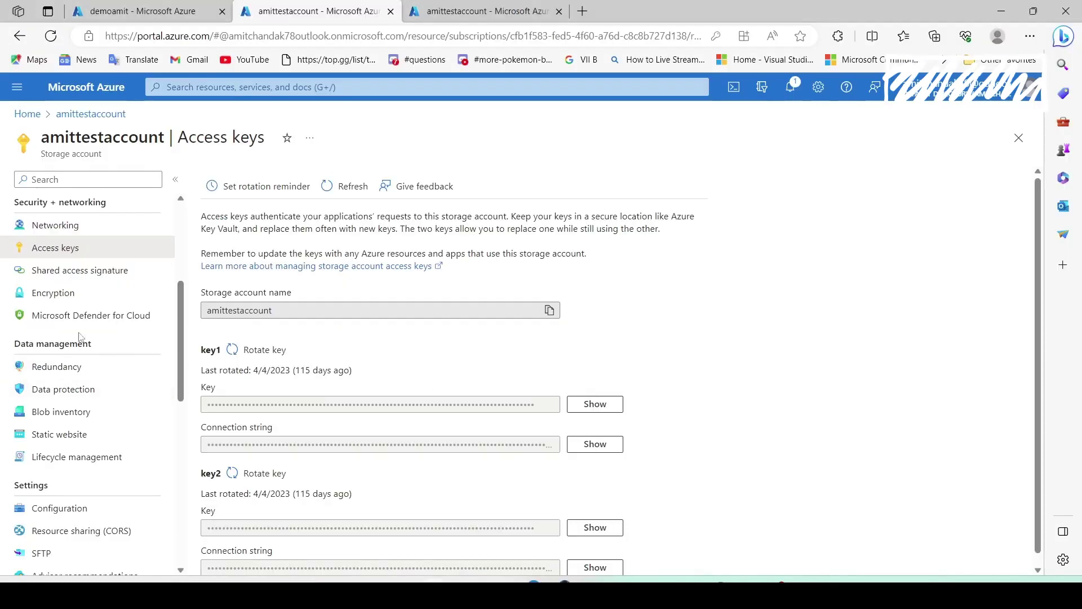
scroll(76, 361, down, 2)
scroll(72, 389, down, 6)
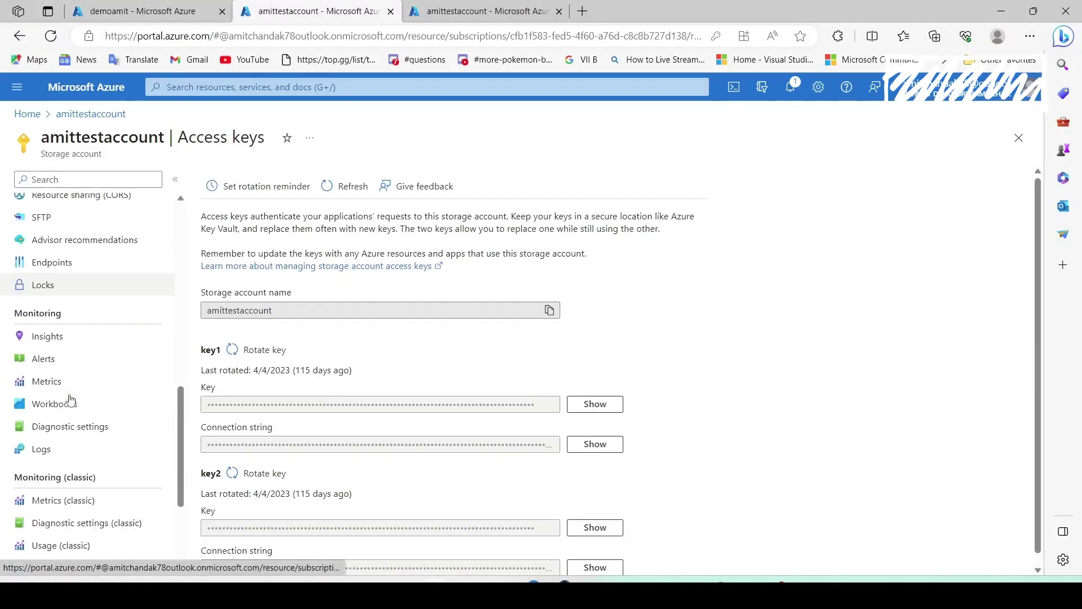
scroll(70, 398, down, 1)
scroll(69, 392, up, 3)
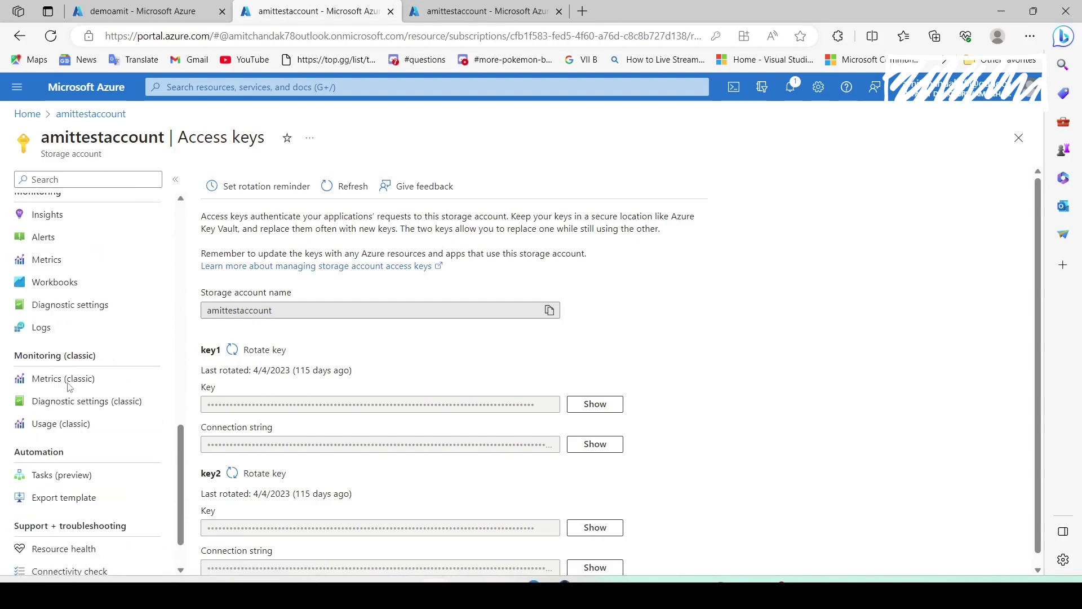
scroll(67, 384, up, 2)
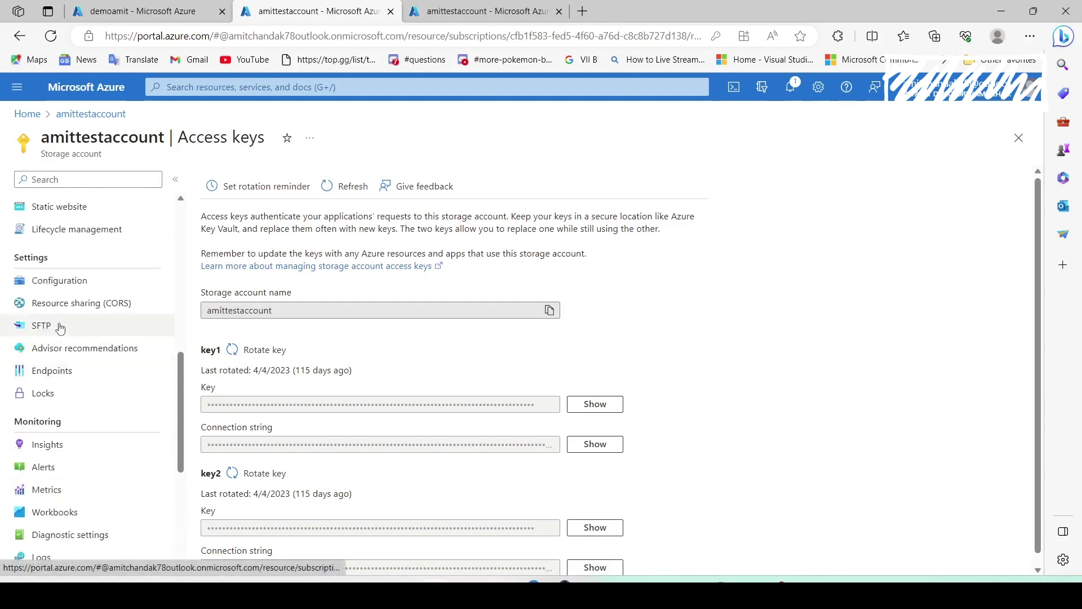
click(53, 370)
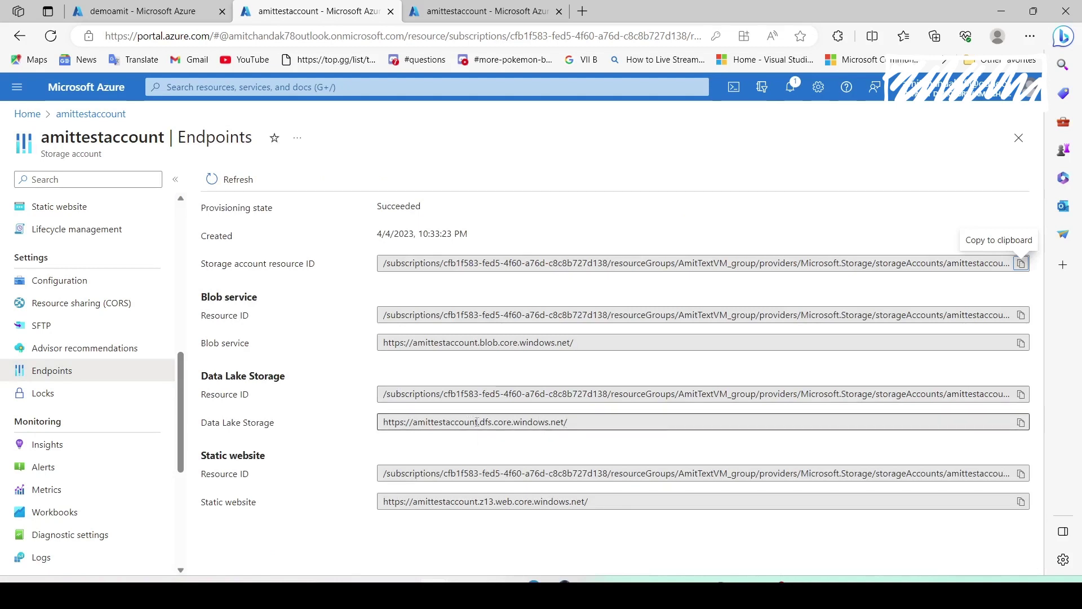
drag(363, 406, 683, 442)
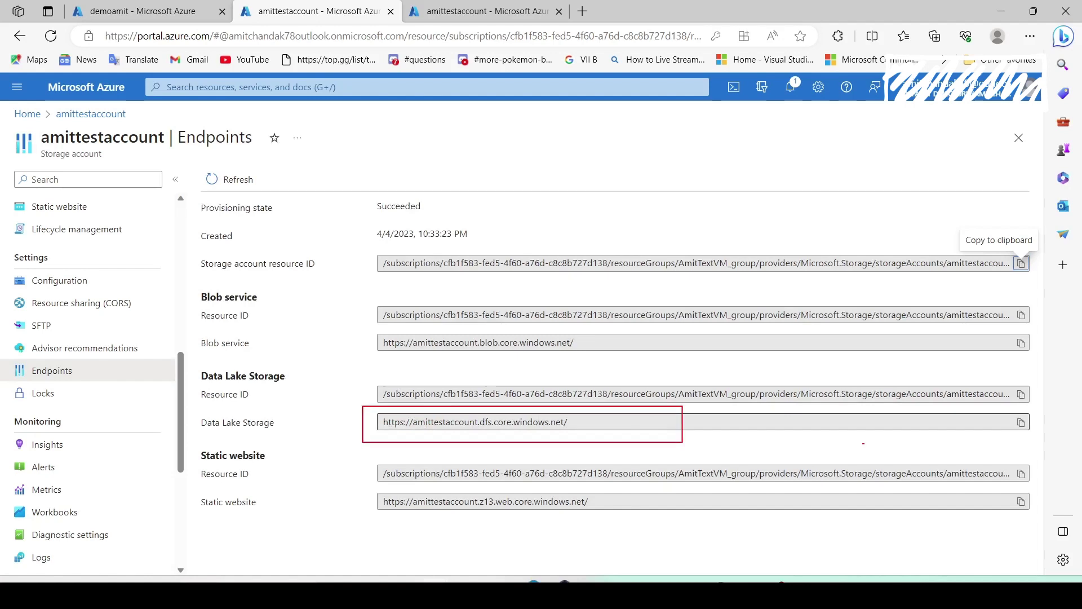
click(1021, 421)
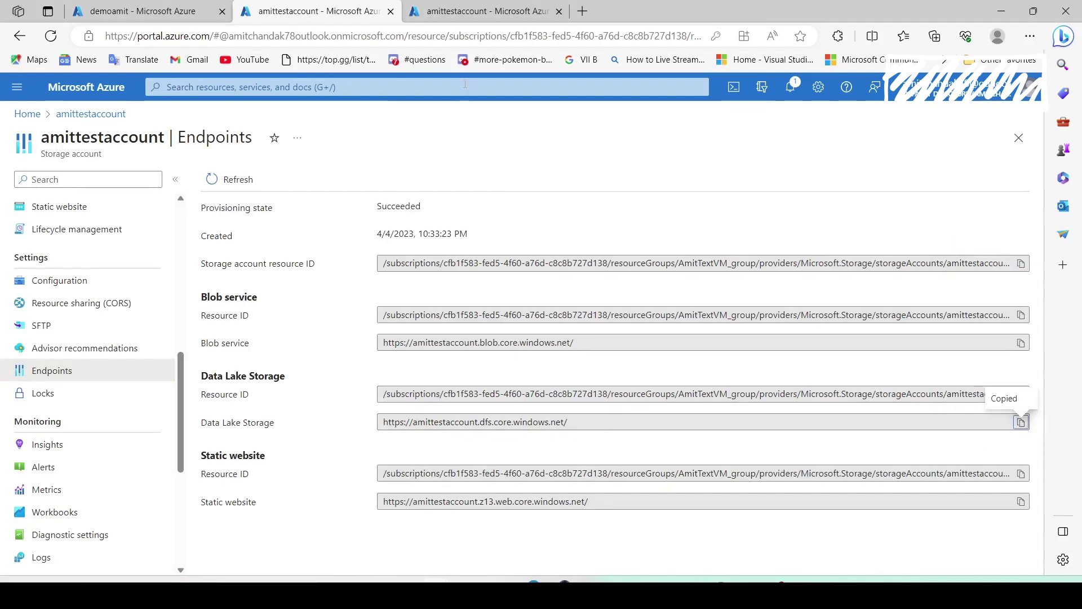
Paste the endpoint URL into the shortcut dialog and choose to create a new connection.
key(alt+Tab)
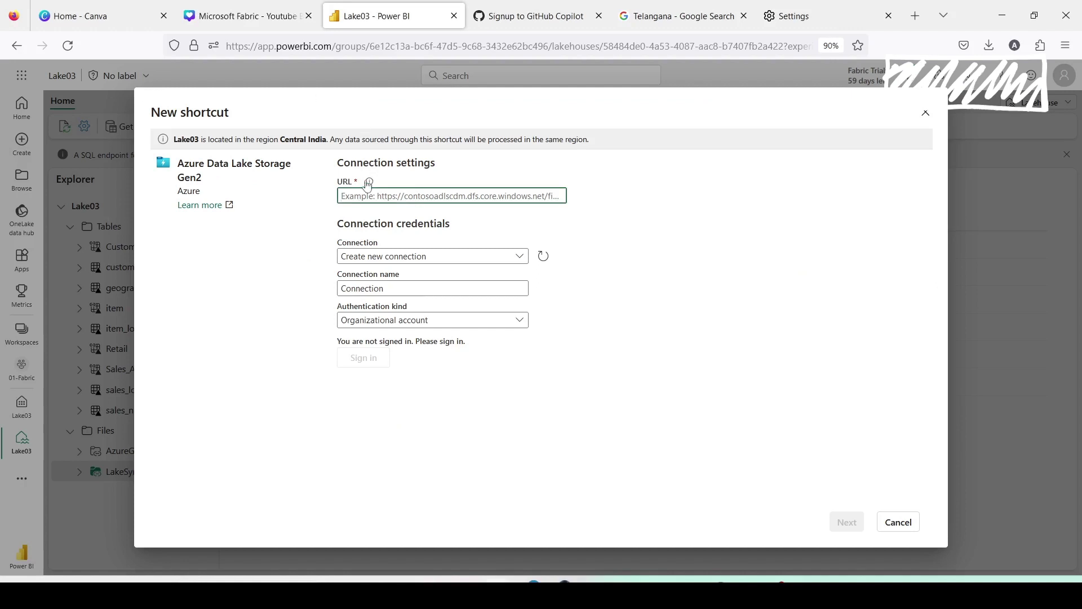
key(ctrl+v)
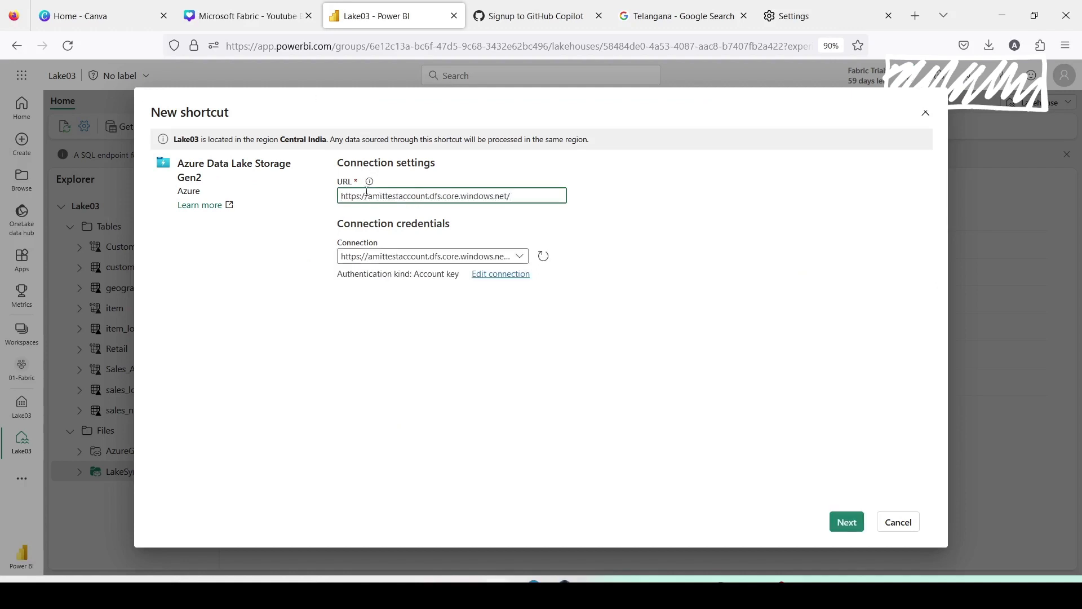
click(512, 258)
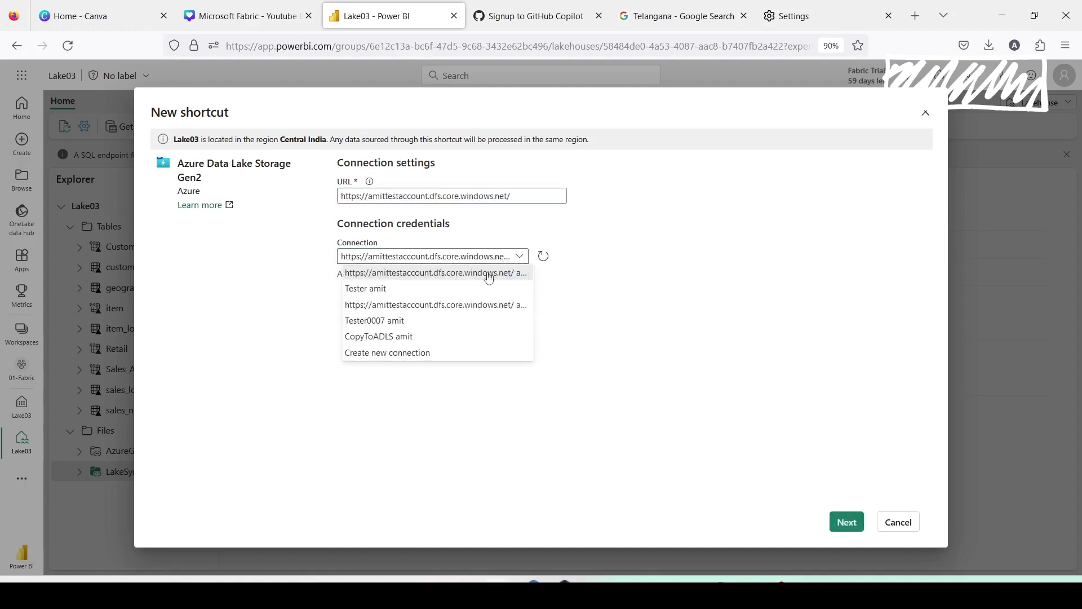
click(428, 355)
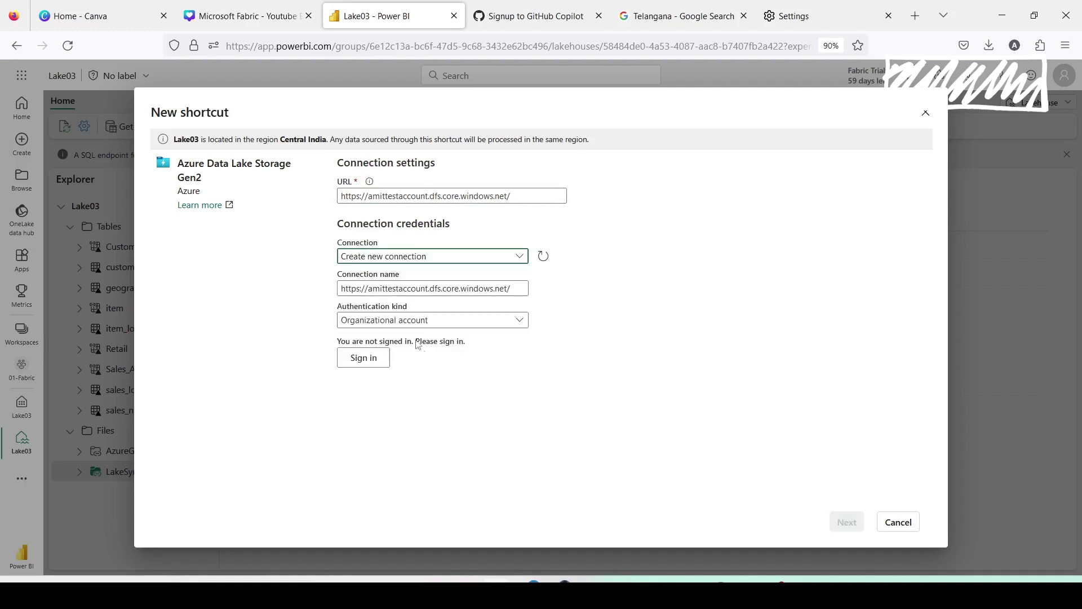
Set Authentication kind to Account key and focus the Account key field.
click(388, 321)
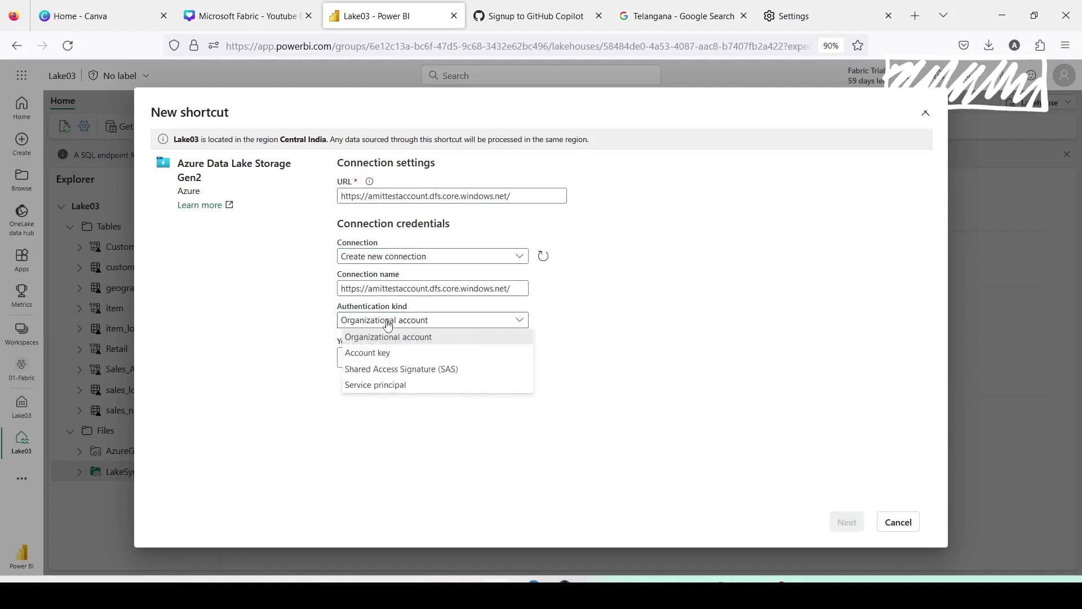
click(374, 352)
click(374, 353)
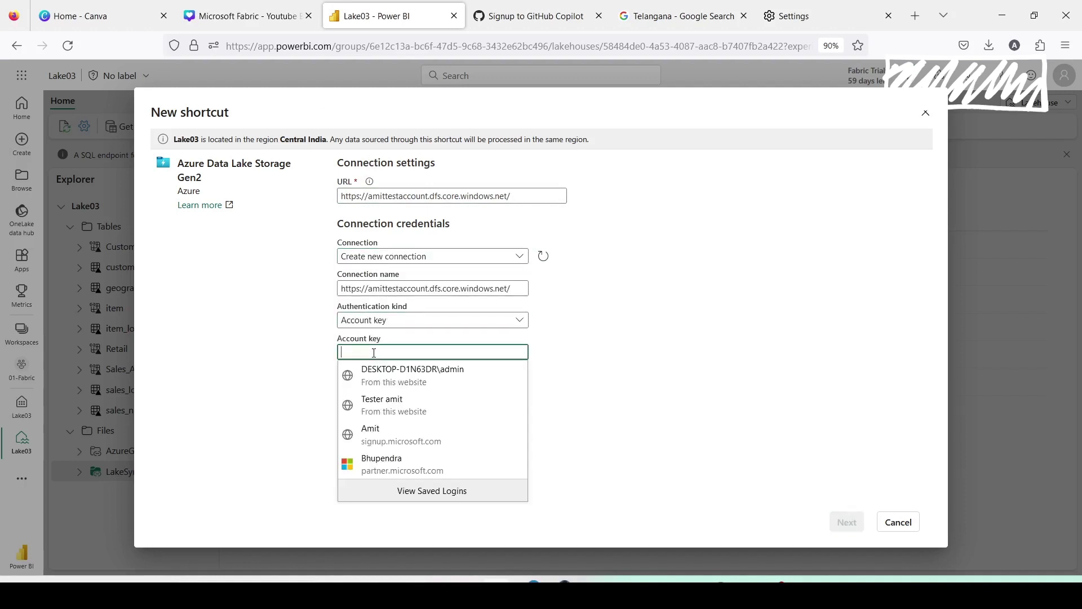
click(369, 268)
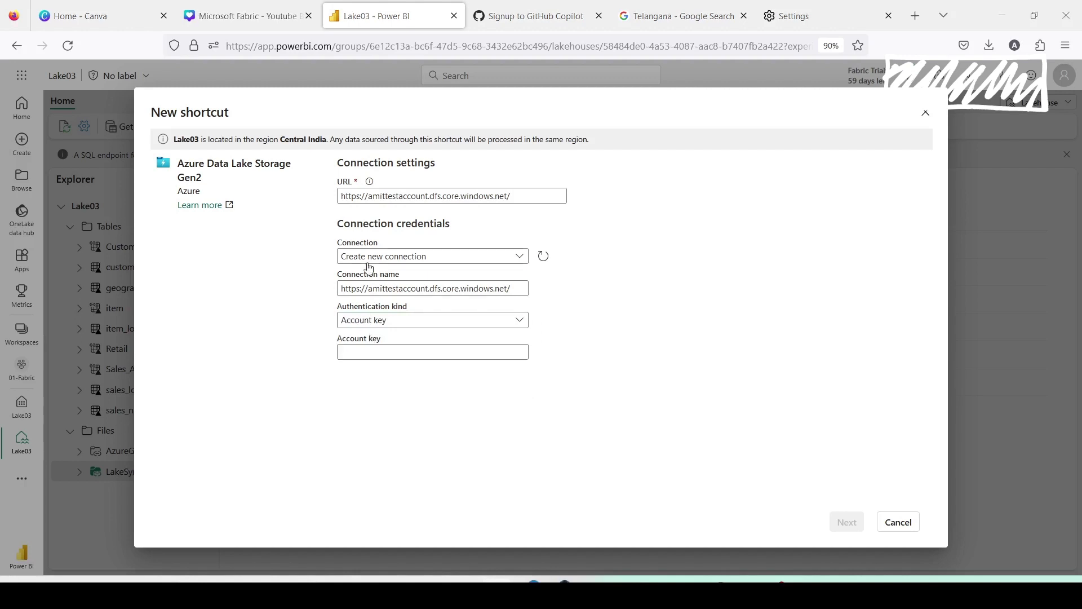
Return to amittestaccount's page in the Azure portal and find its left menu.
key(alt+Tab)
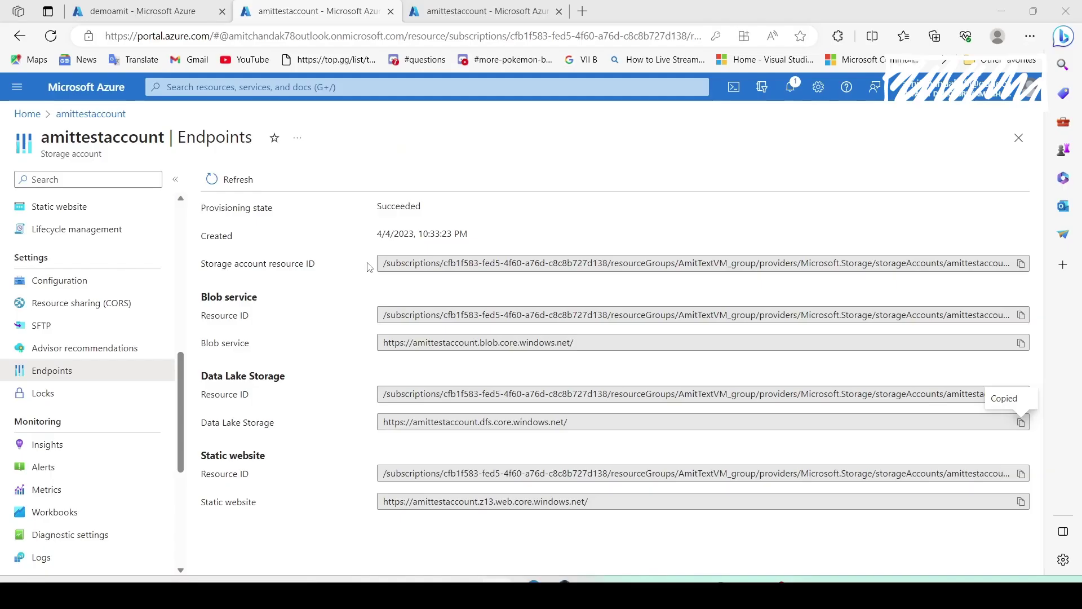
click(309, 15)
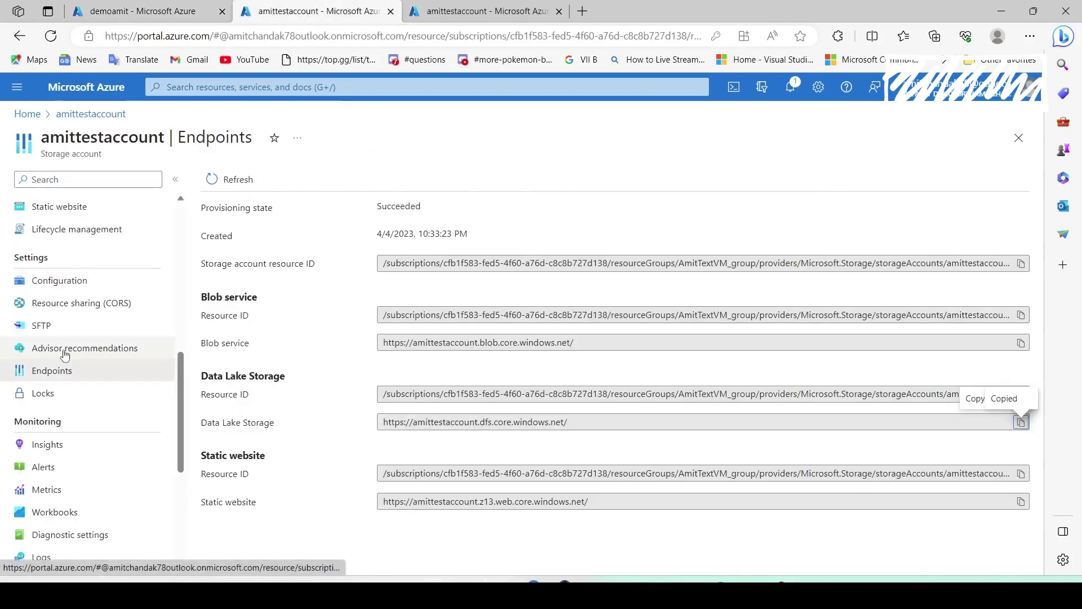
scroll(63, 352, down, 3)
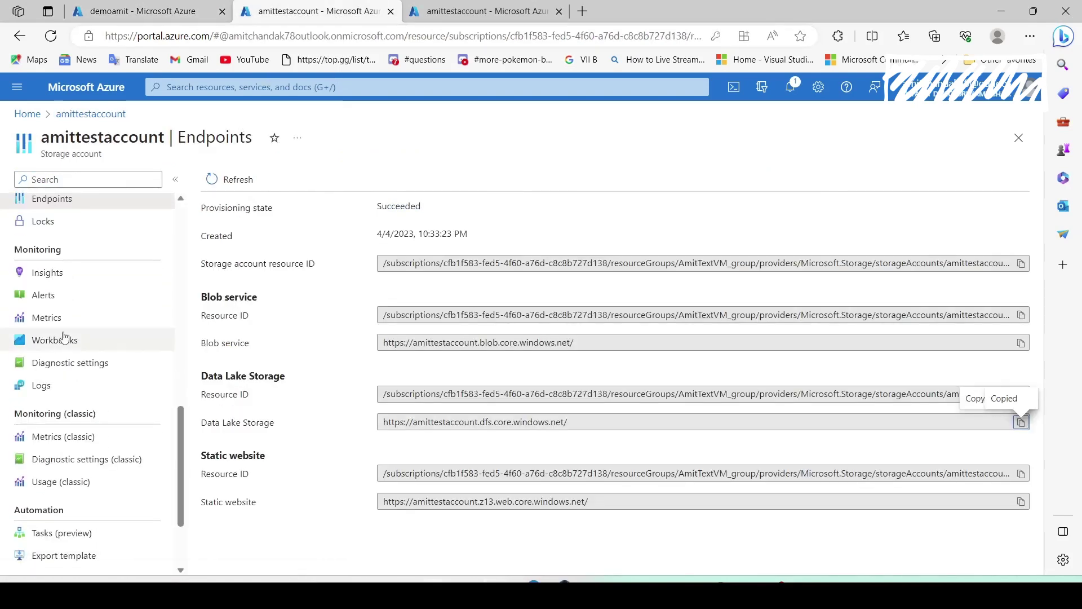
scroll(65, 339, up, 1)
scroll(65, 335, up, 1)
scroll(76, 347, up, 1)
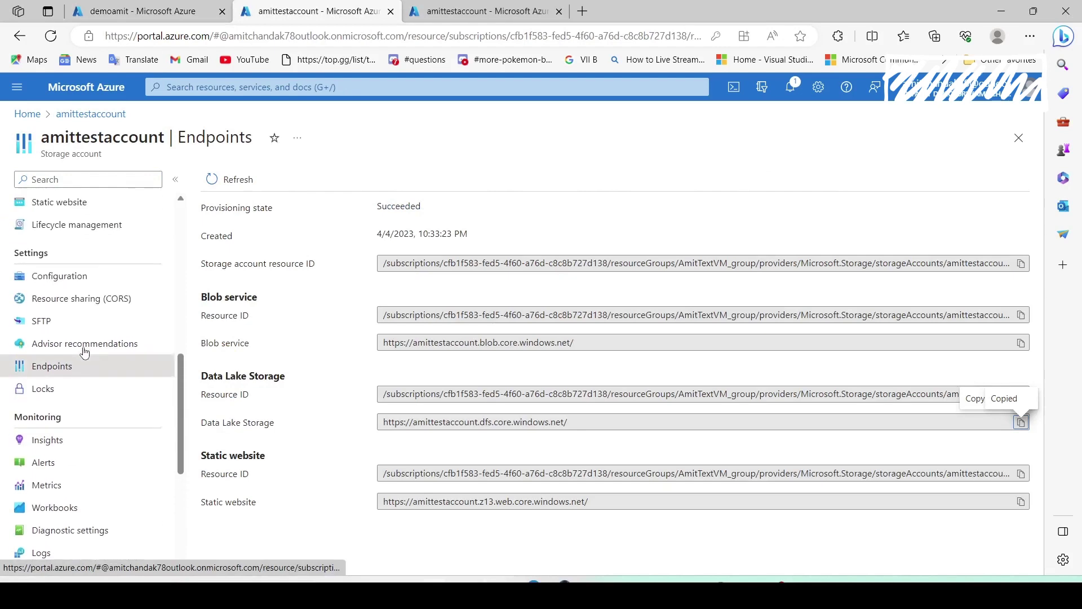
scroll(81, 351, down, 3)
scroll(83, 352, down, 2)
scroll(73, 405, up, 6)
scroll(73, 383, up, 5)
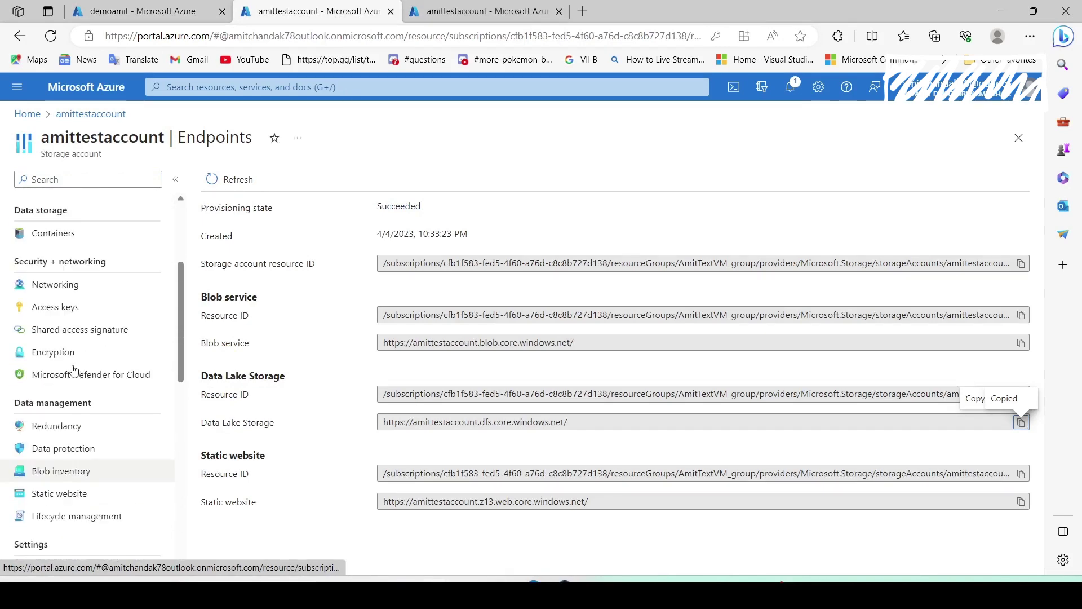
Copy key1 from the Access keys page, then hide its value again.
click(55, 307)
click(590, 406)
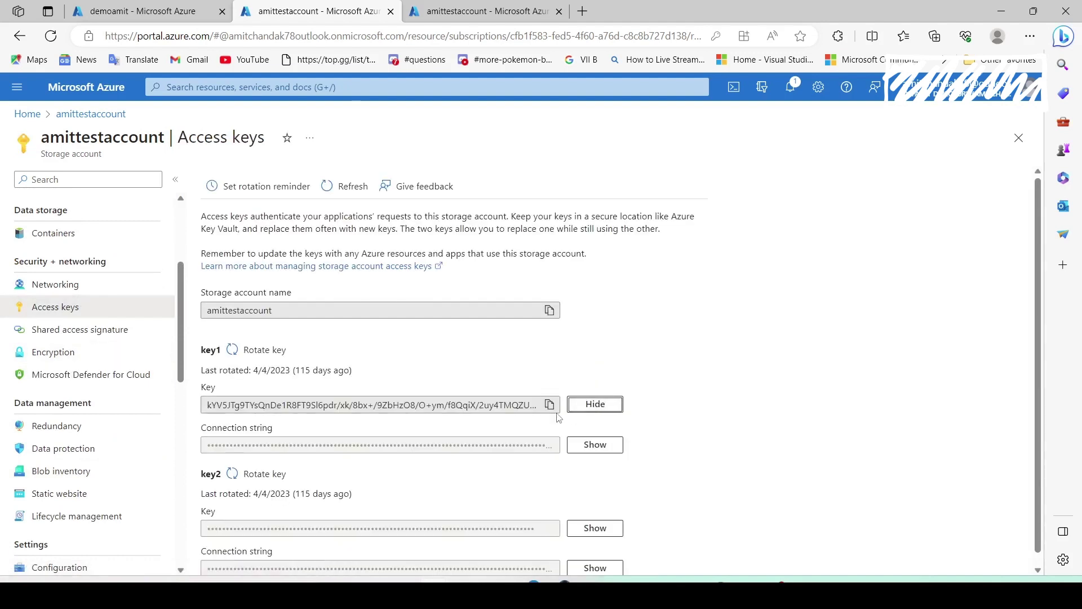
click(595, 404)
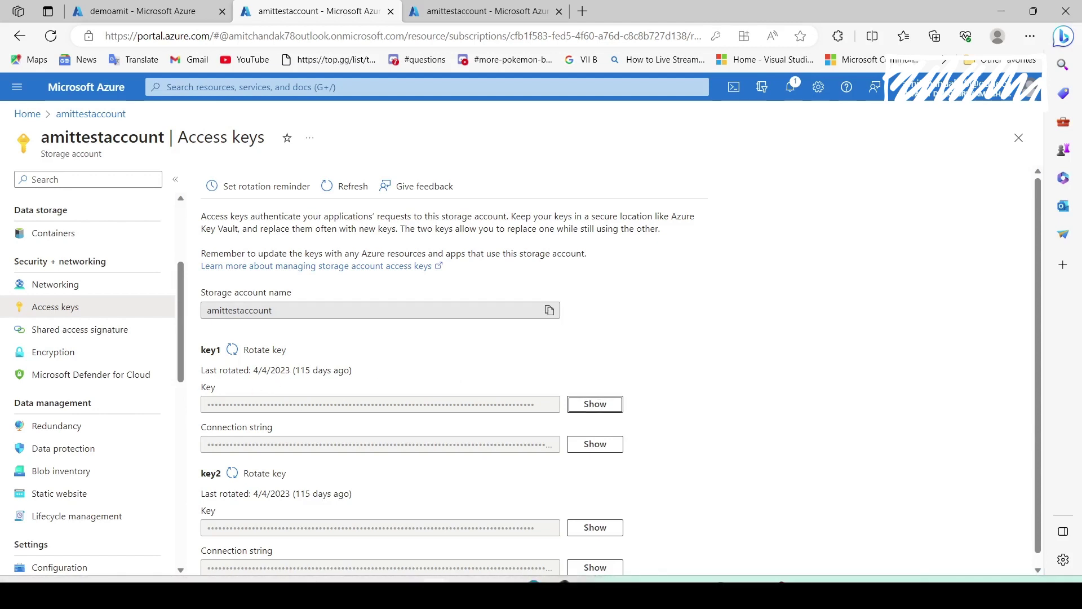
drag(198, 383, 639, 431)
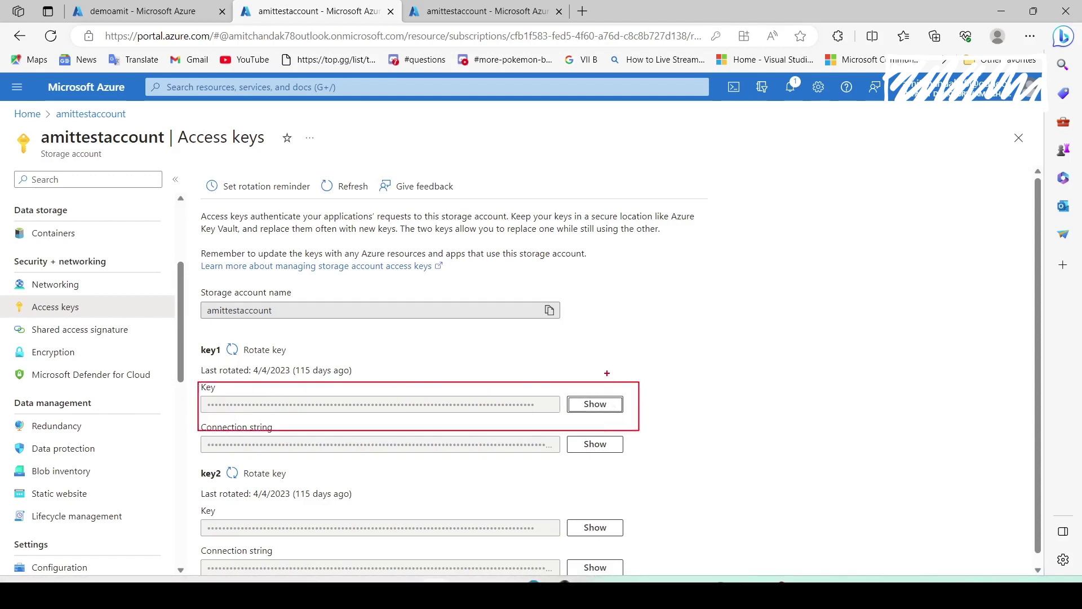
key(Escape)
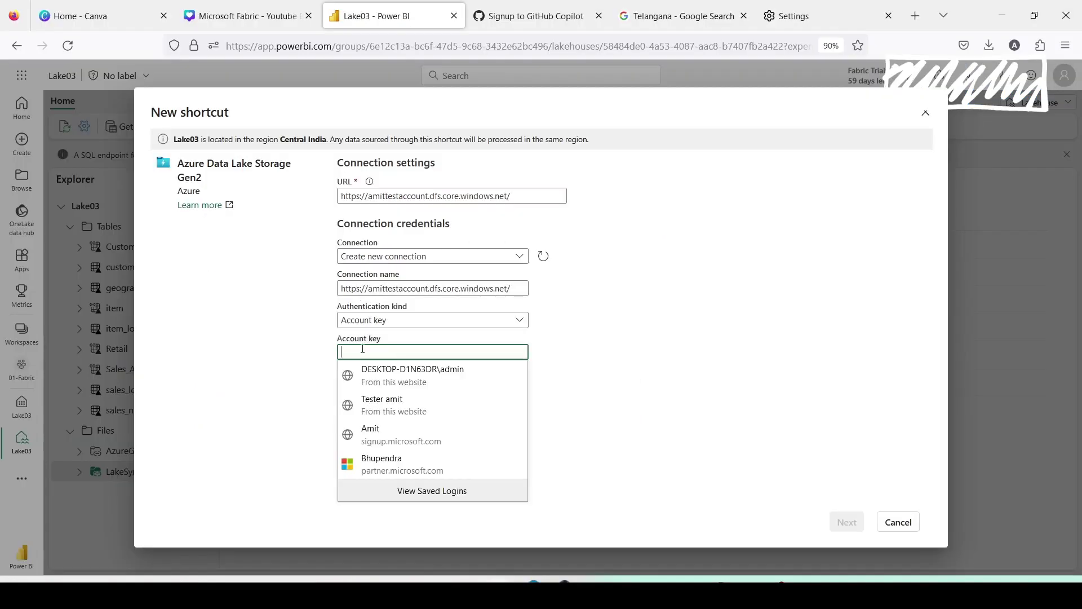
Paste the account key and clear the existing connection name.
key(ctrl+v)
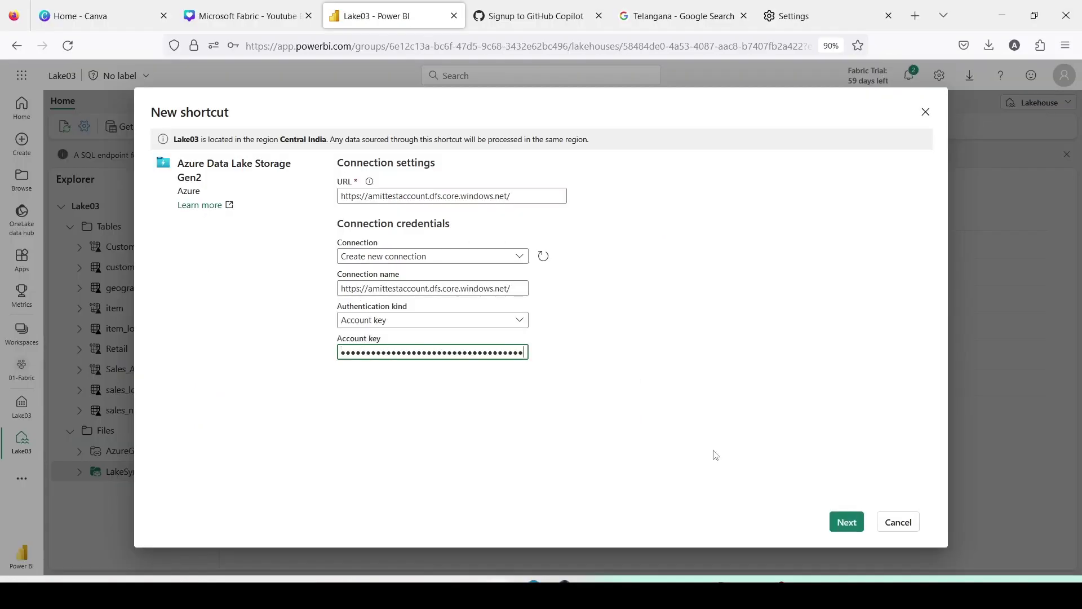
click(447, 289)
double_click(447, 289)
click(447, 289)
triple_click(447, 289)
key(BackSpace)
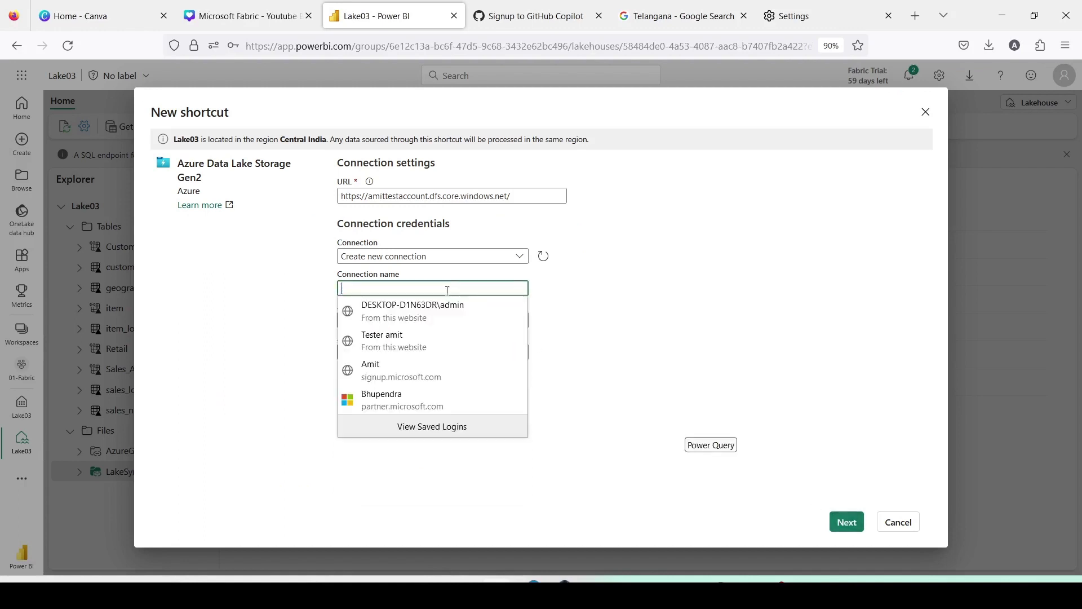
Name the connection ADLSGEN2Shortcut and submit the connection settings.
text(FabricShortcut)
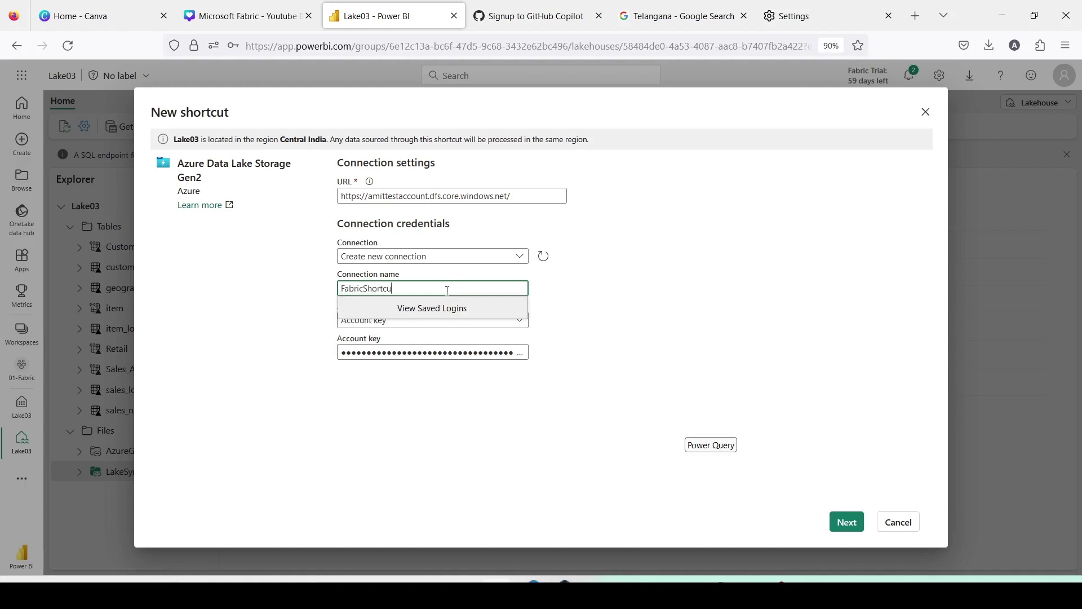
click(368, 289)
drag(364, 290, 333, 289)
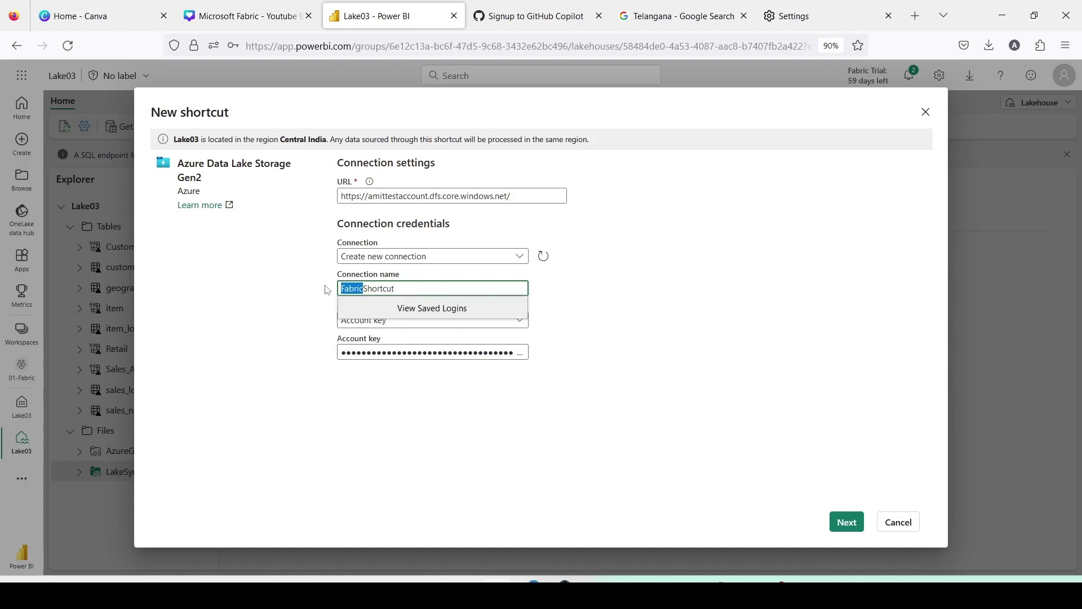
text(ADLSGEN2)
click(839, 520)
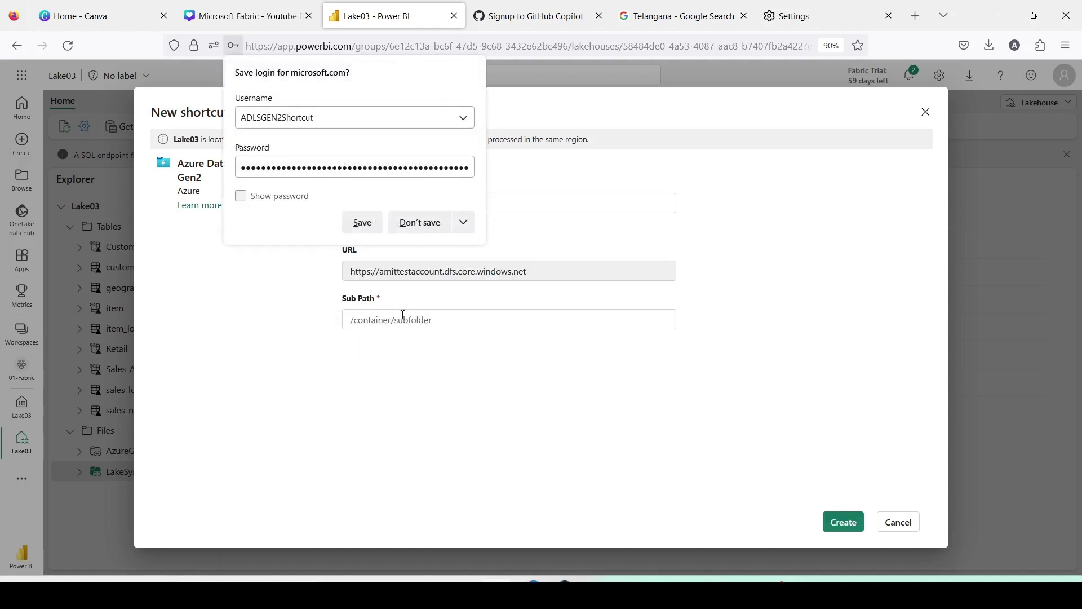
Create shortcut useADLS2 with Sub Path /demoamit/.
click(382, 317)
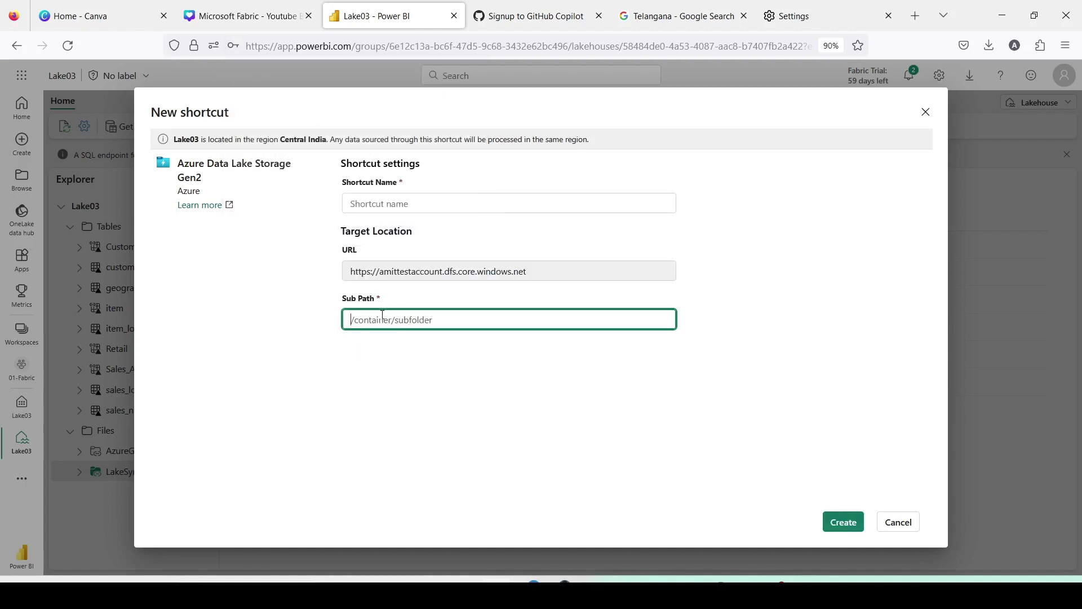
text(/demoamit/)
click(842, 528)
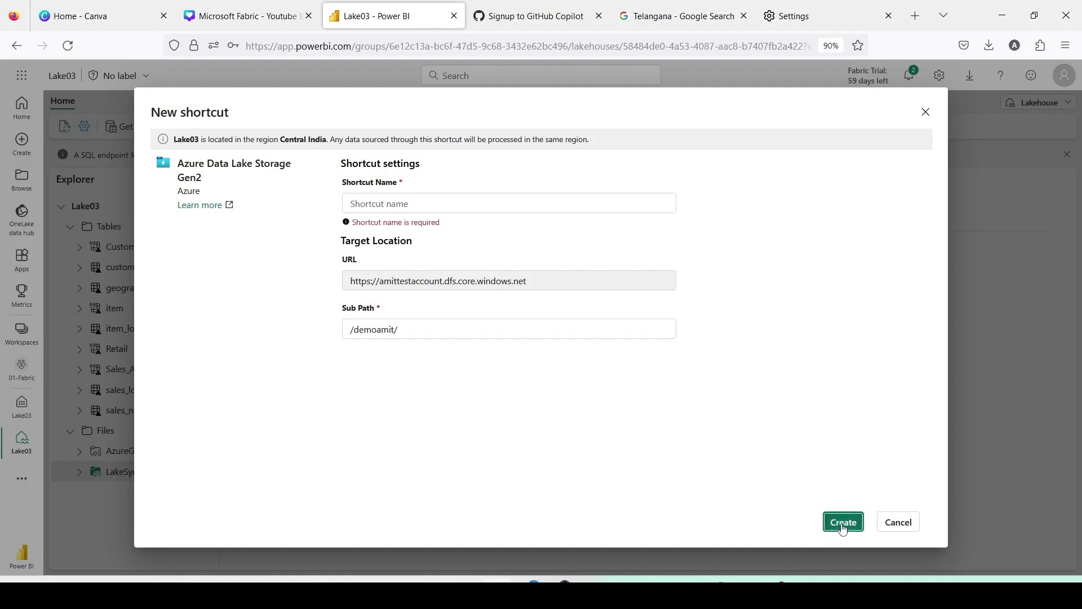
click(386, 204)
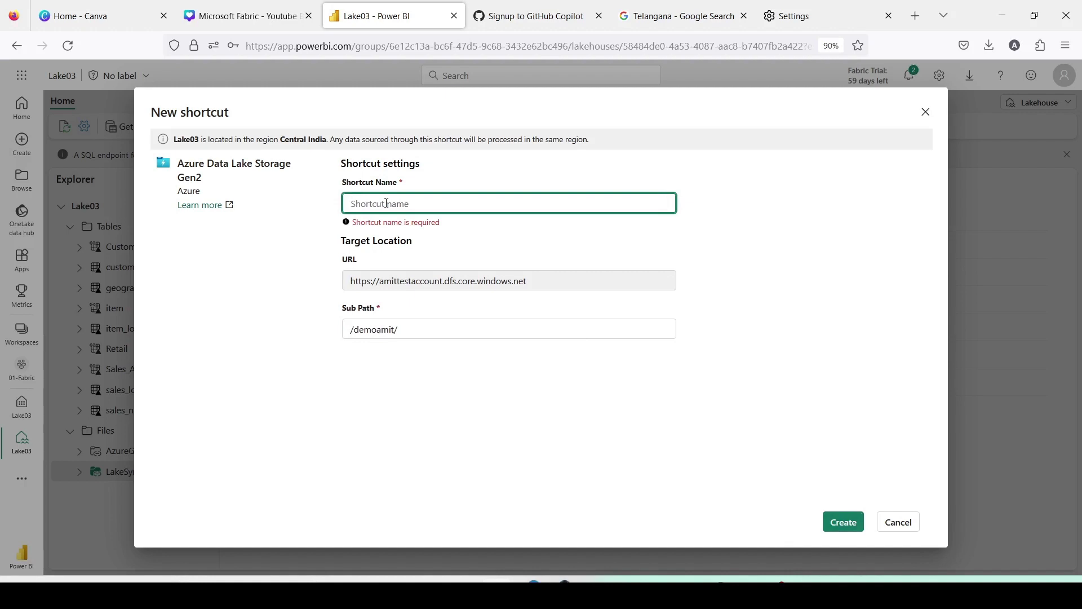
text(use)
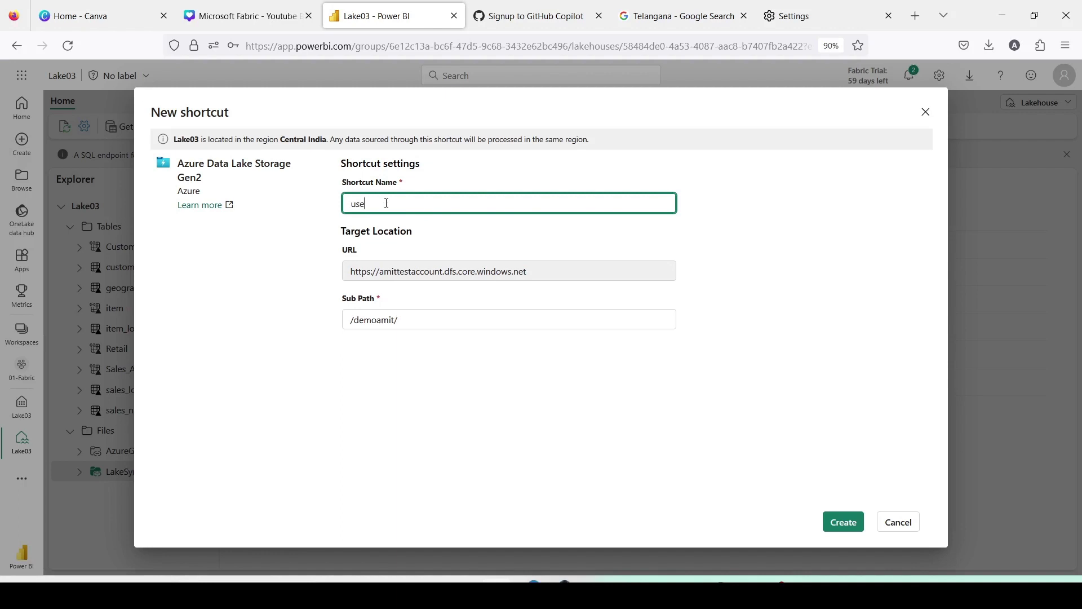
text(ADLS2)
click(843, 524)
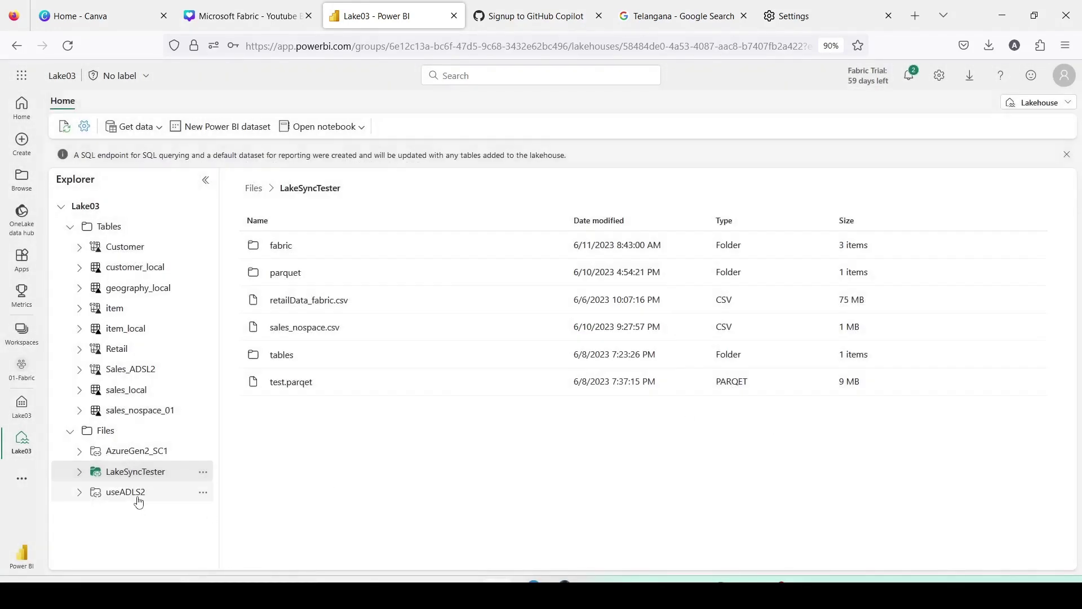
Browse useADLS2 to see its fabric, parquet and tables folders plus CSV and parquet files.
click(138, 500)
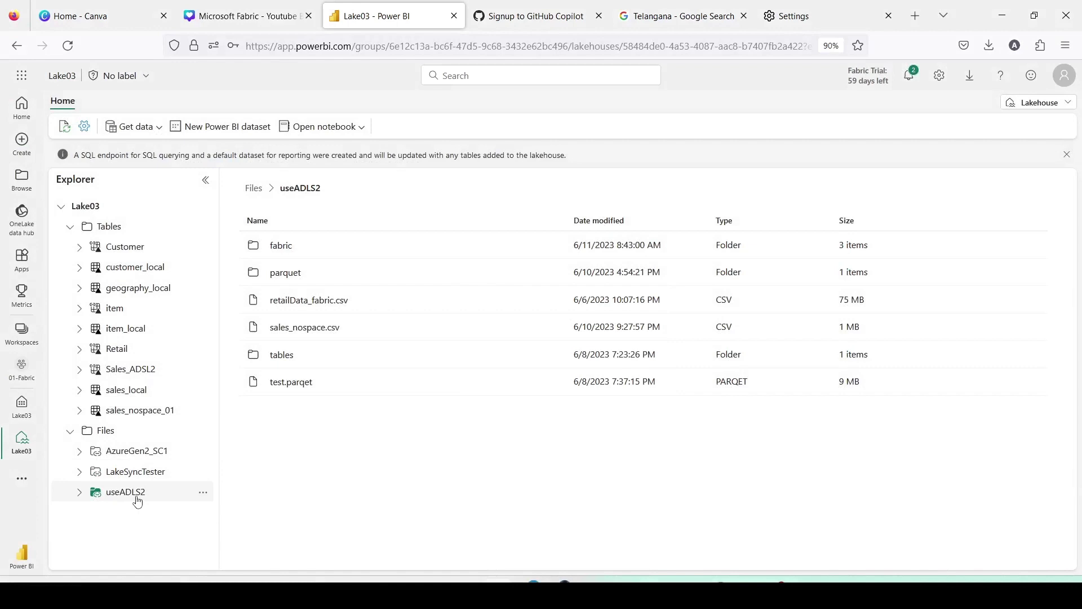
drag(70, 475, 206, 509)
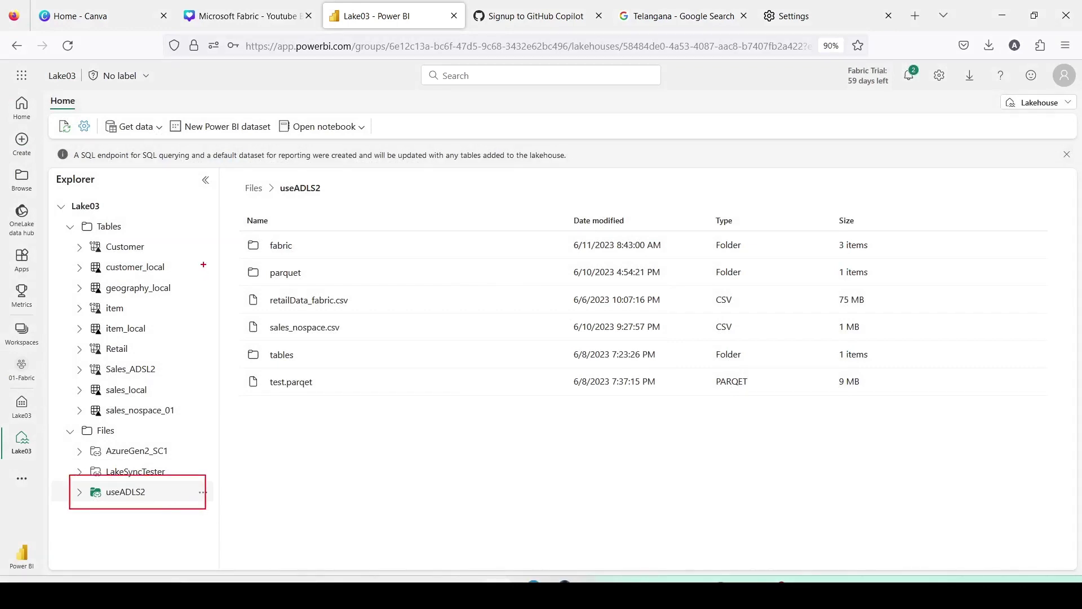
mouse_move(223, 194)
mouse_down()
mouse_move(485, 401)
mouse_move(778, 477)
mouse_move(973, 456)
mouse_up()
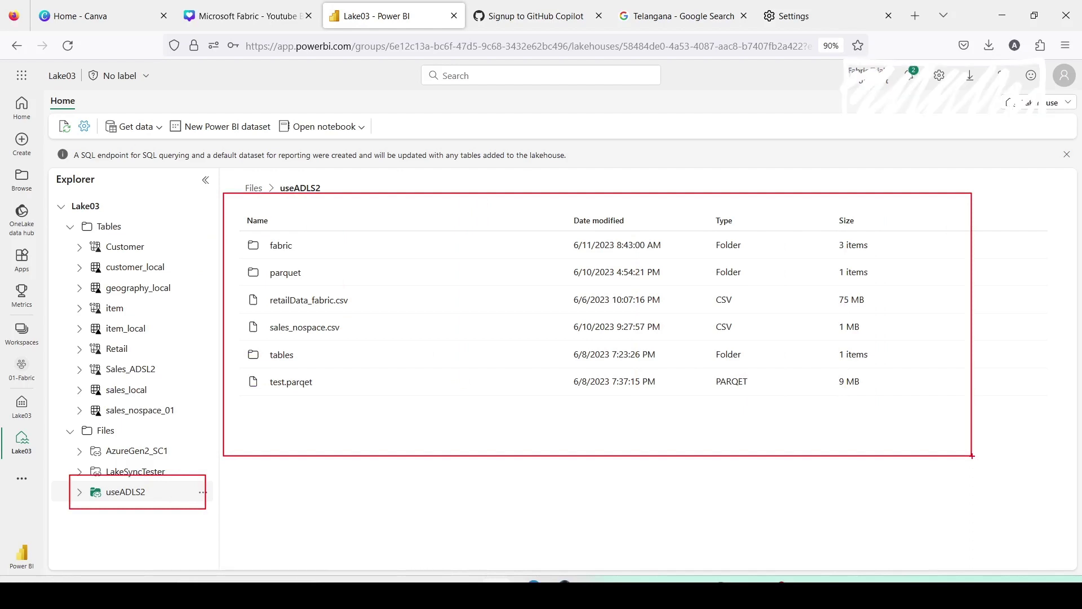
key(Escape)
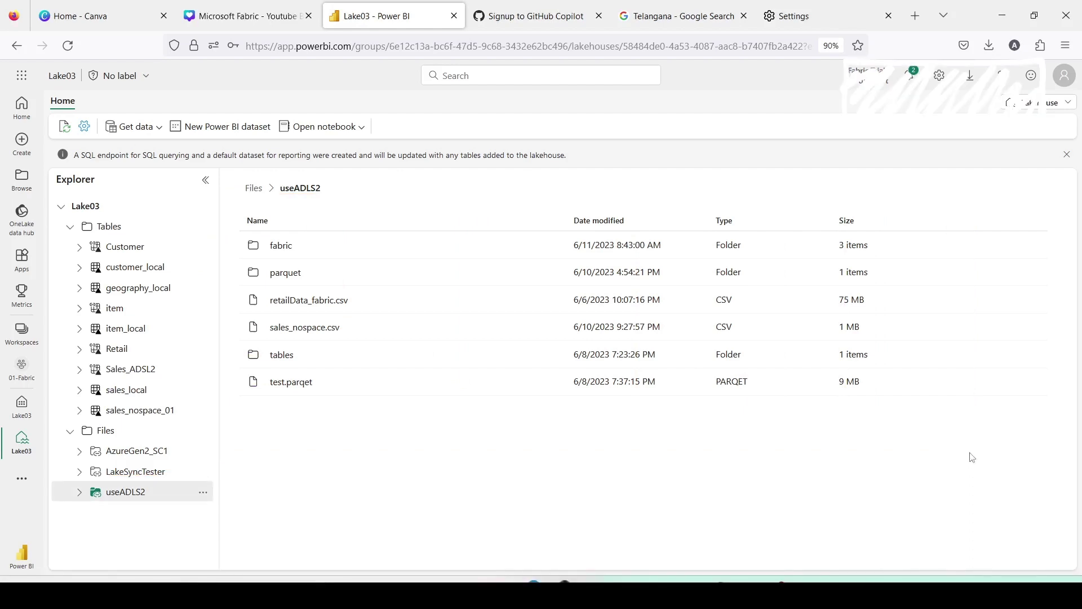
Compare with the demoamit container's six items in the Azure portal, then go back to the lakehouse.
key(alt+Tab)
click(469, 13)
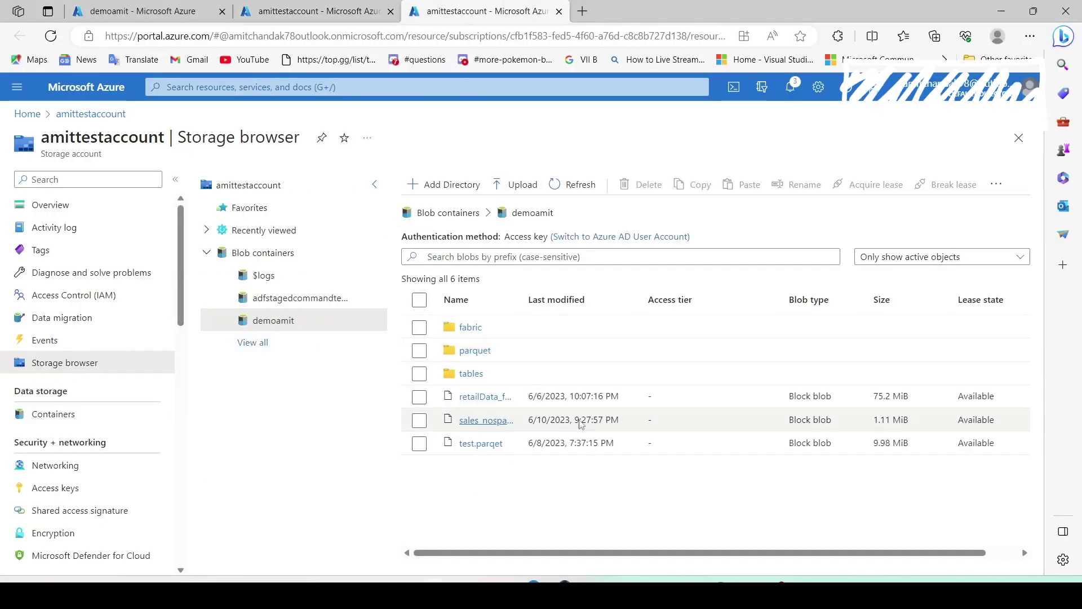
key(alt+Tab)
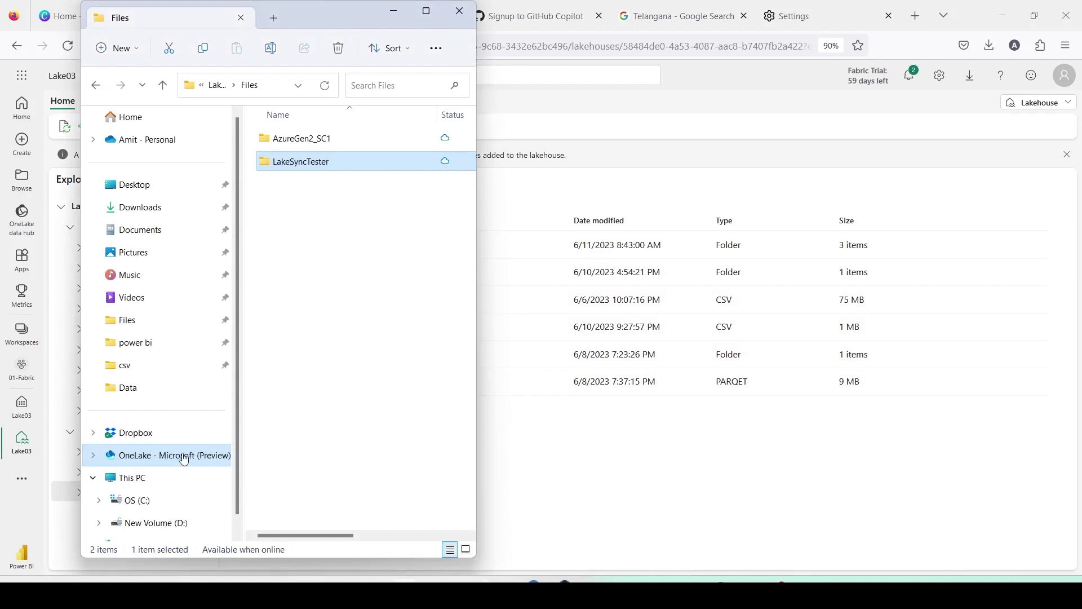
Go up to the OneLake root and sync it from OneLake.
click(211, 86)
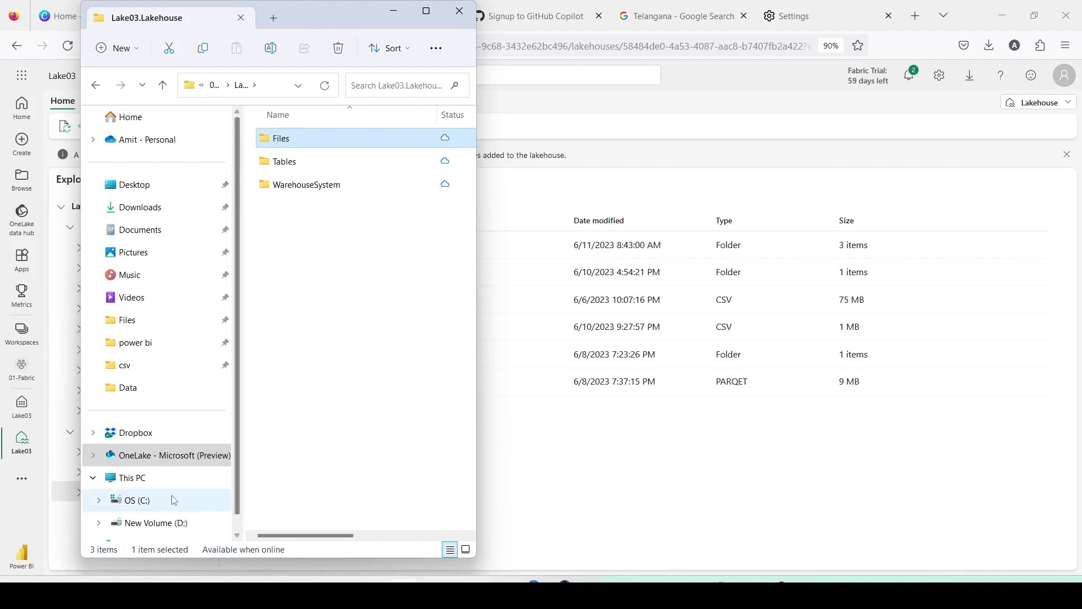
click(143, 458)
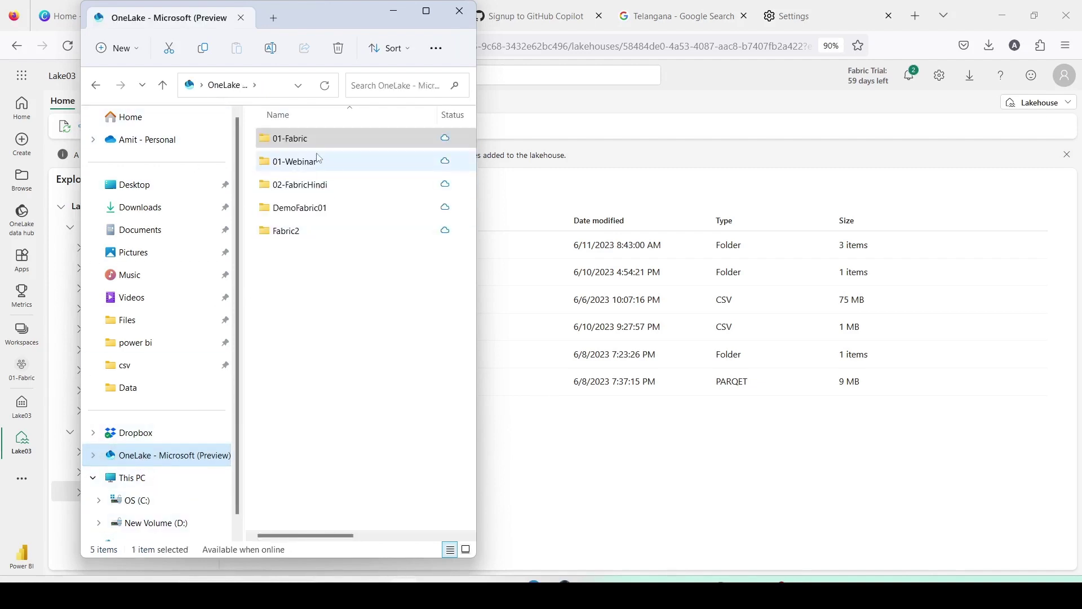
right_click(204, 461)
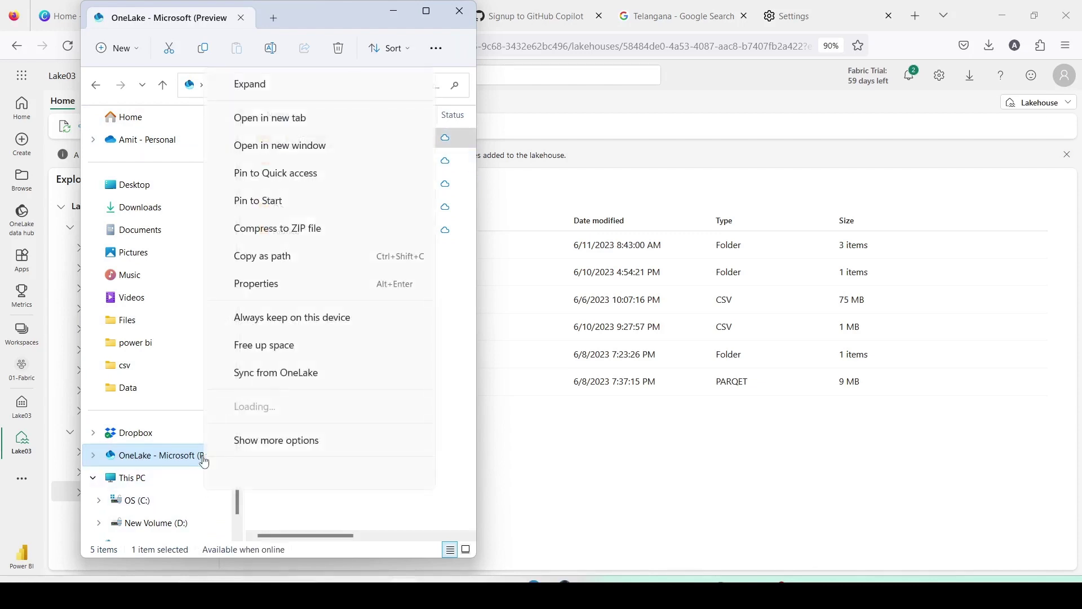
click(275, 370)
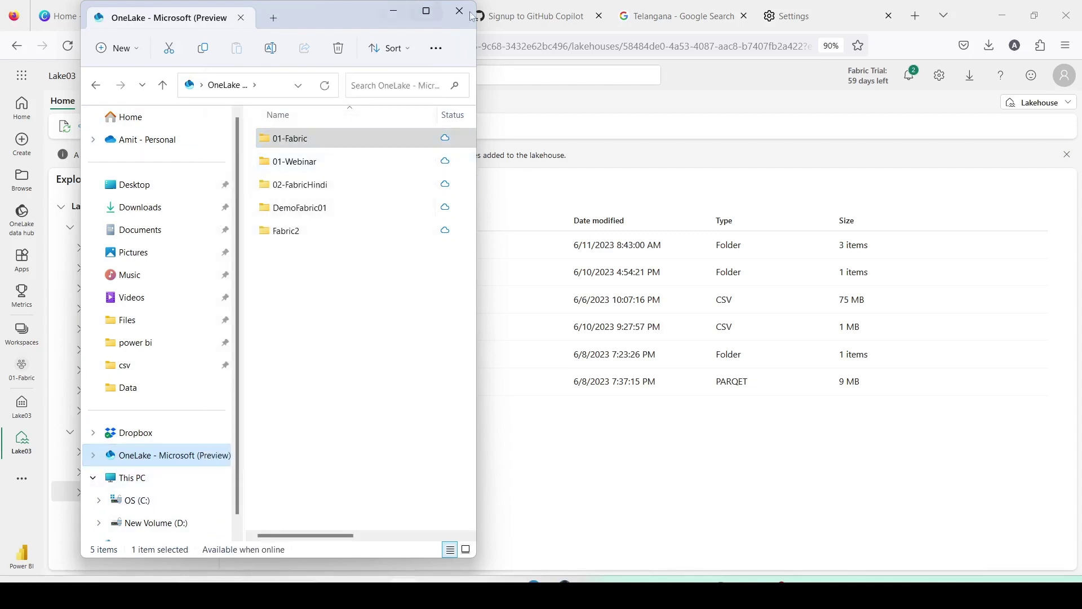
Browse to 01-Fabric > Lake03.Lakehouse > Files, refresh, and select the new useADLS2 shortcut.
click(321, 138)
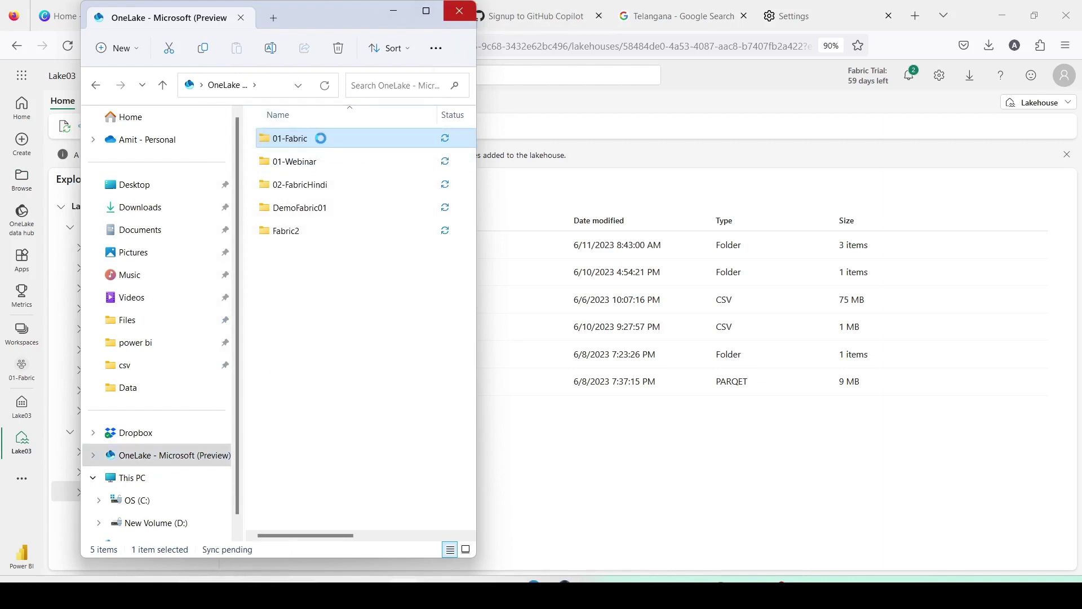
double_click(320, 138)
scroll(311, 294, down, 2)
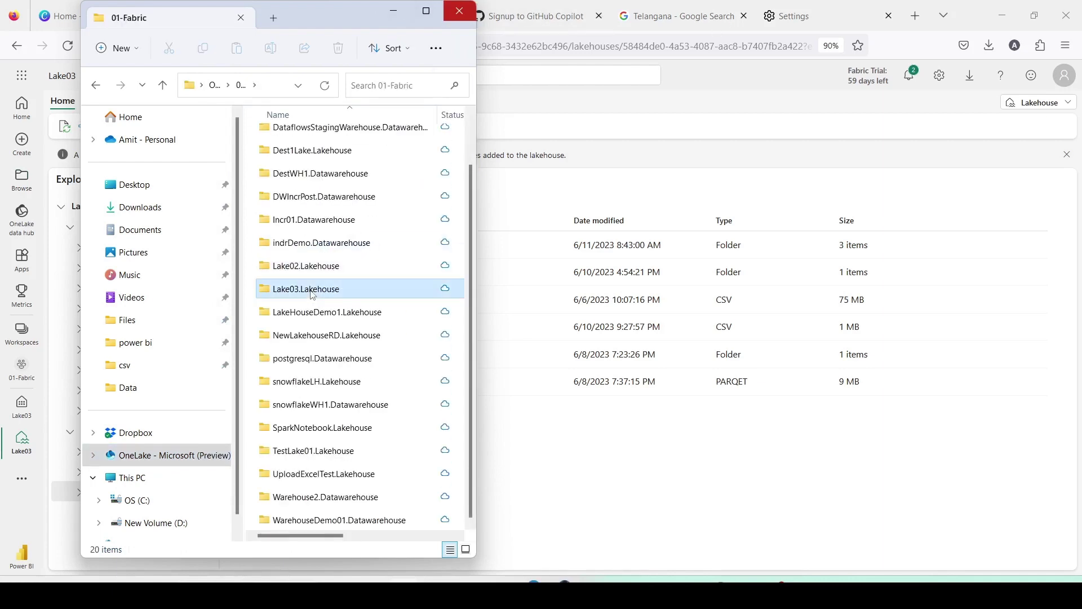
double_click(312, 291)
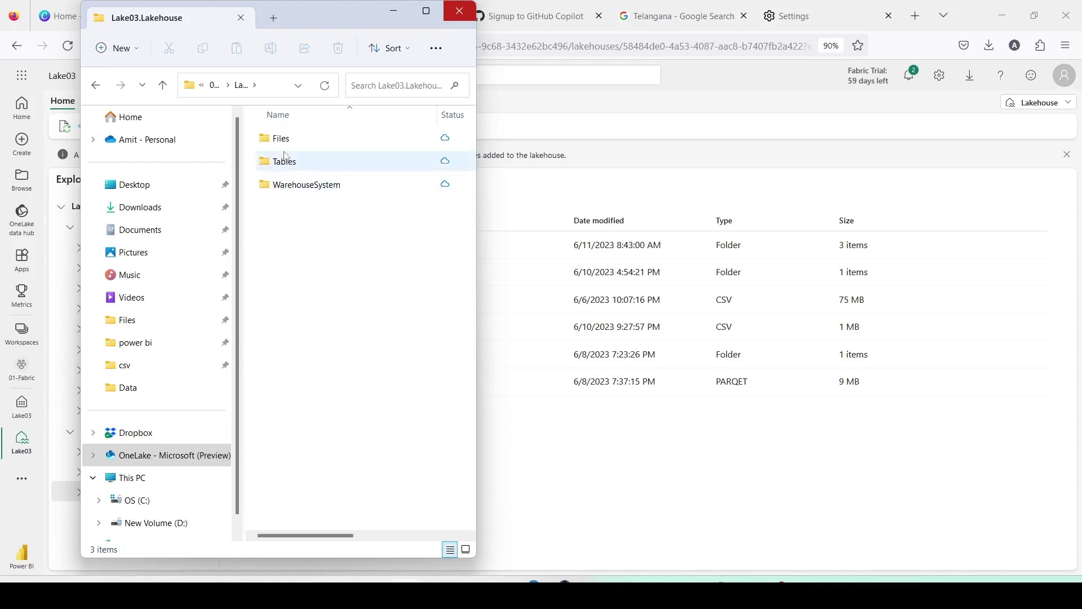
double_click(285, 141)
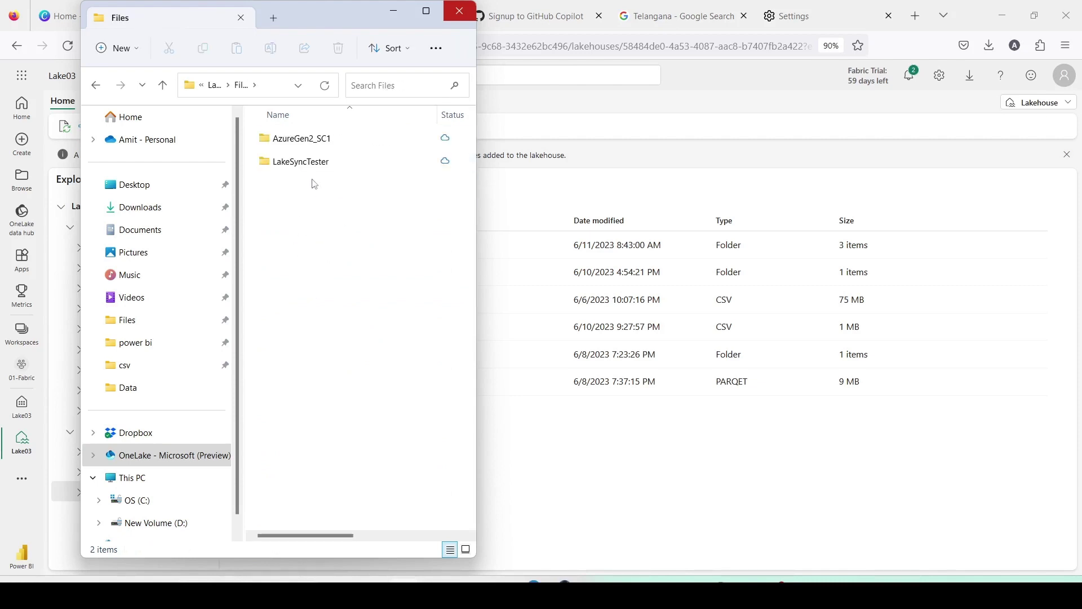
click(327, 92)
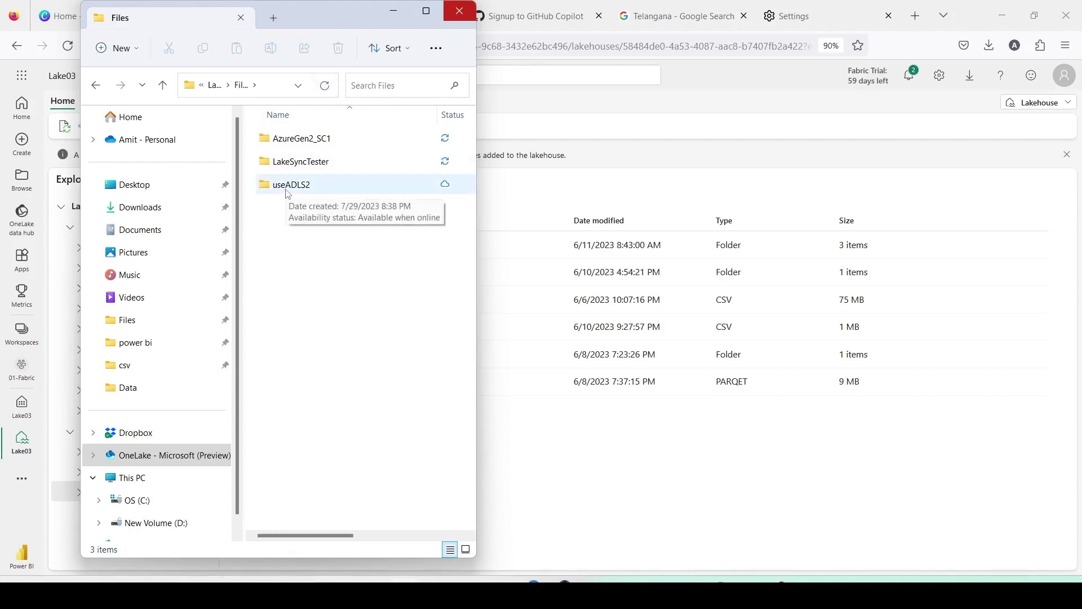
click(287, 191)
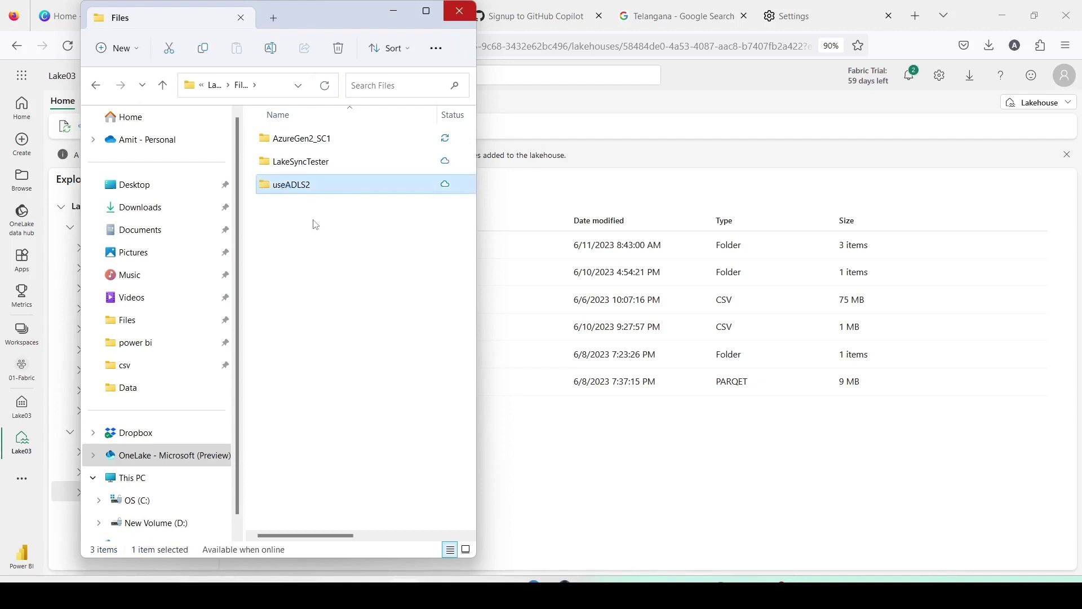
click(316, 302)
Open the useADLS2 shortcut and compare its contents with the lakehouse web page.
double_click(286, 189)
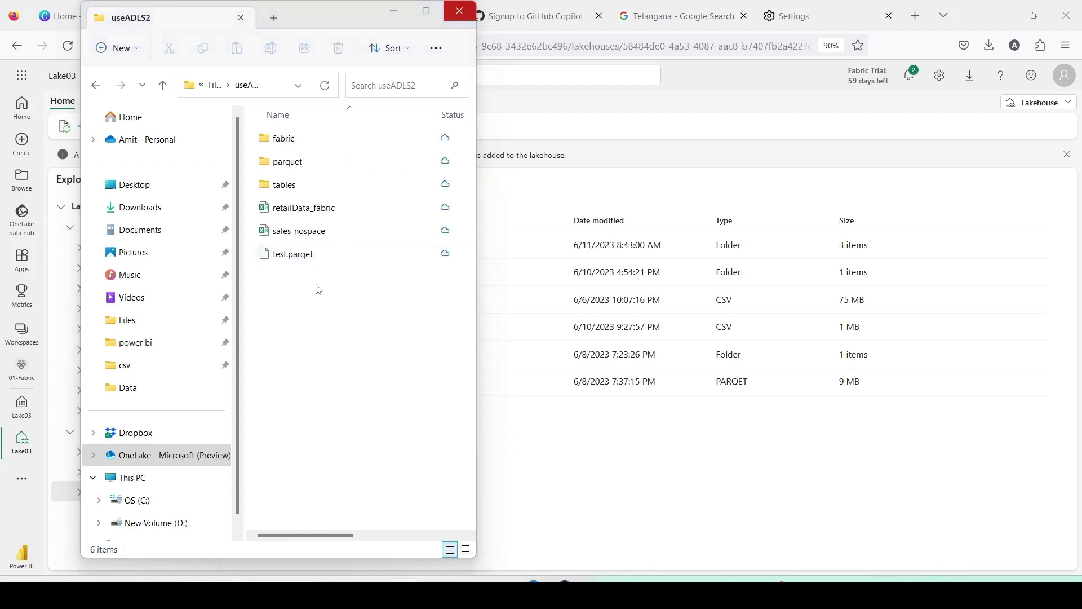
key(alt+Tab)
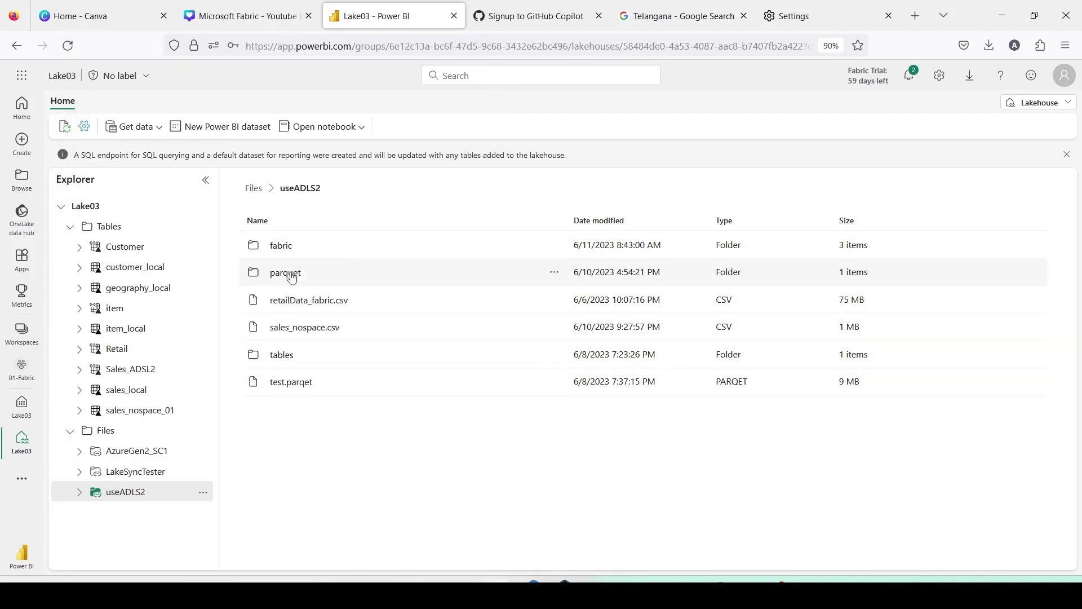
key(alt+Tab)
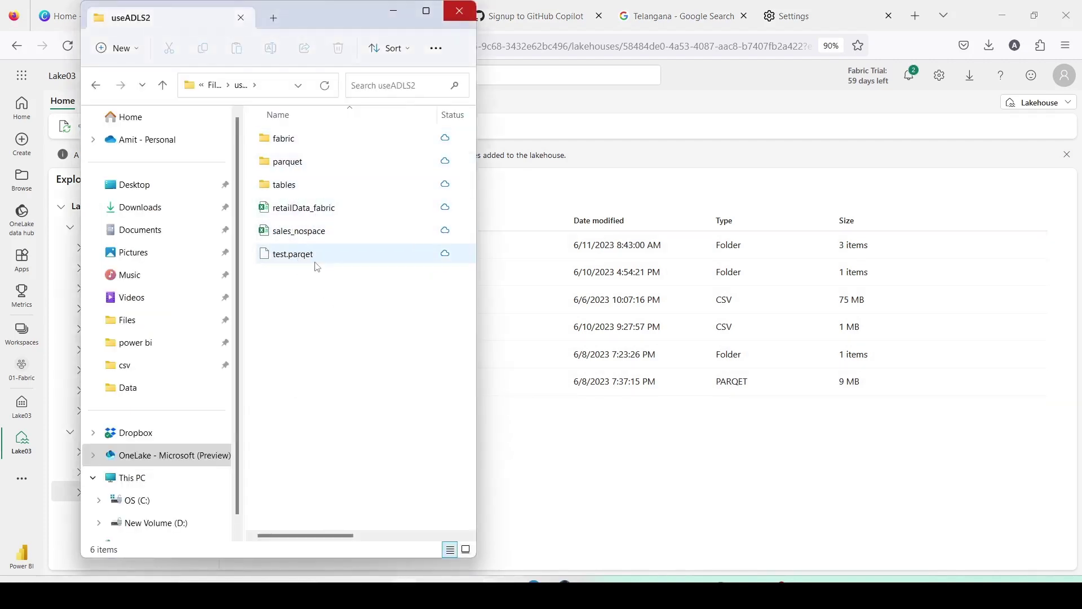
mouse_move(315, 267)
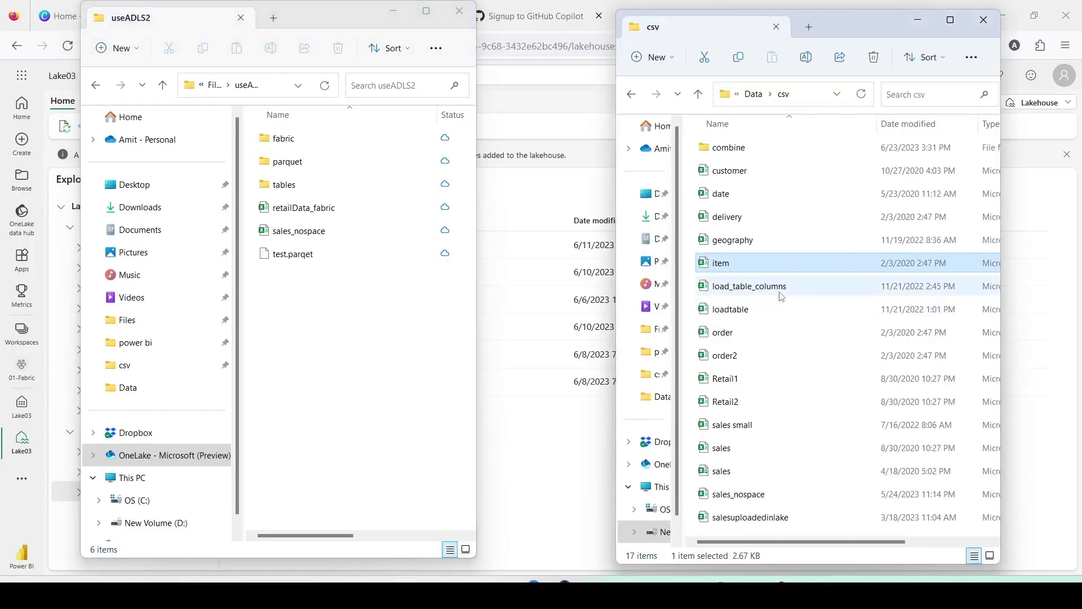
Drag item.csv from the local csv folder into useADLS2, refresh, and show the folder's path.
drag(721, 263, 301, 351)
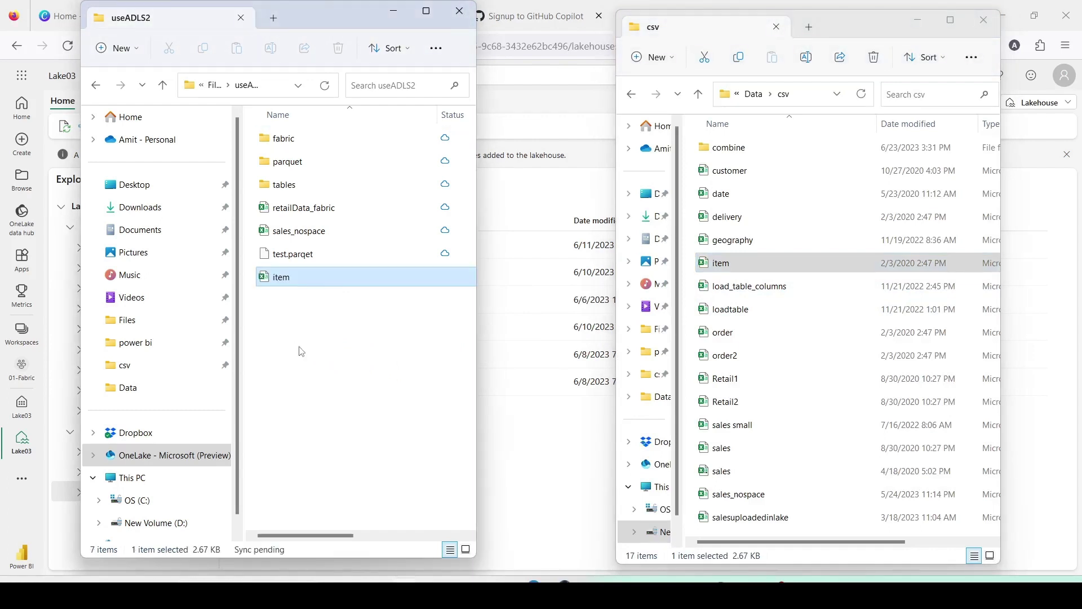
click(246, 86)
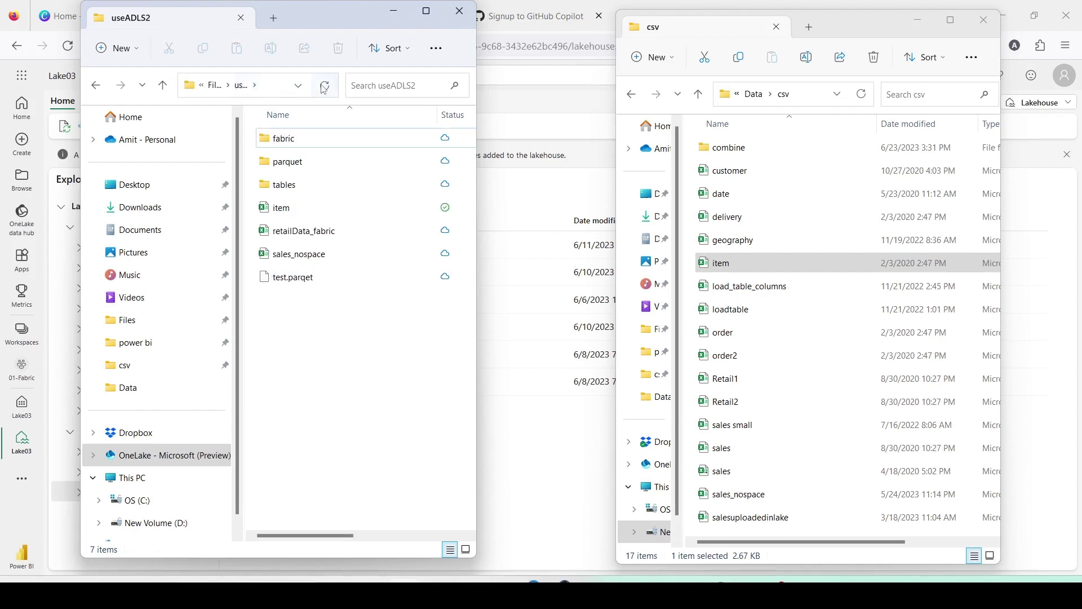
click(283, 85)
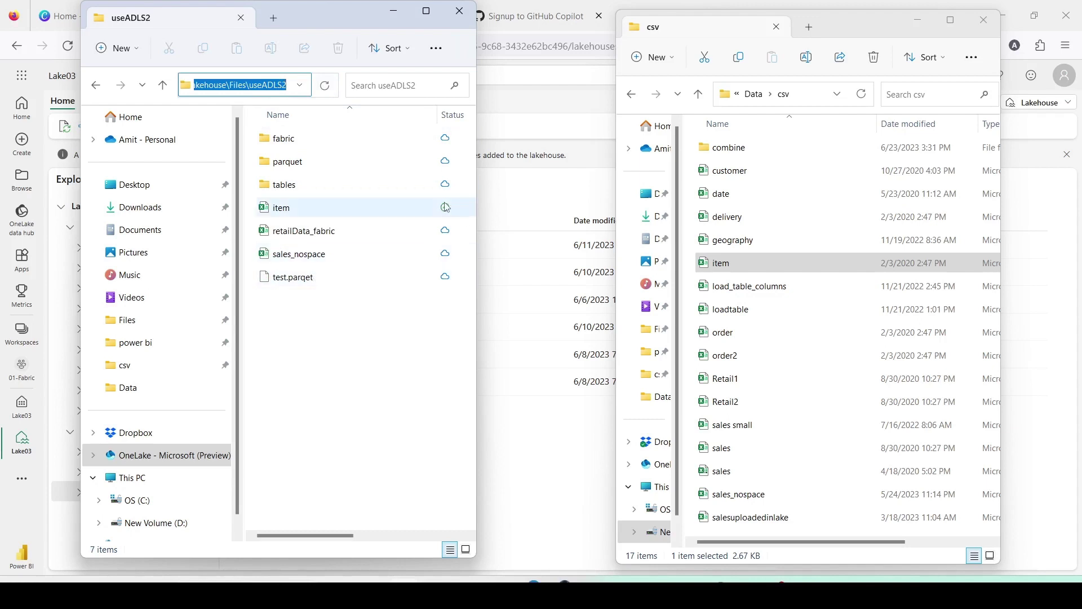
Go to the lakehouse's useADLS2 folder and refresh its contents.
click(530, 192)
click(530, 192)
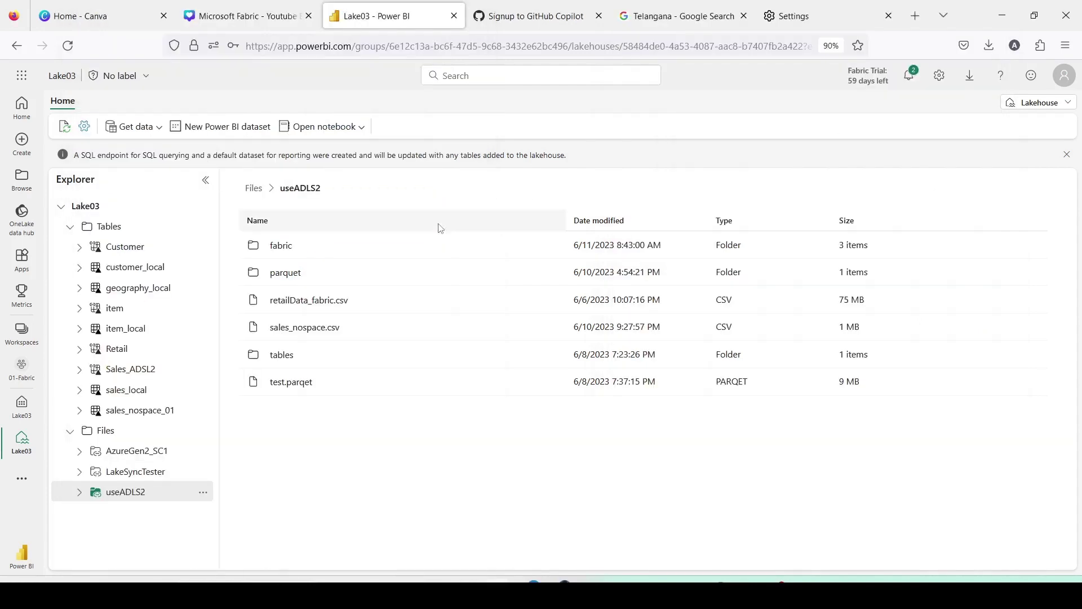
click(205, 493)
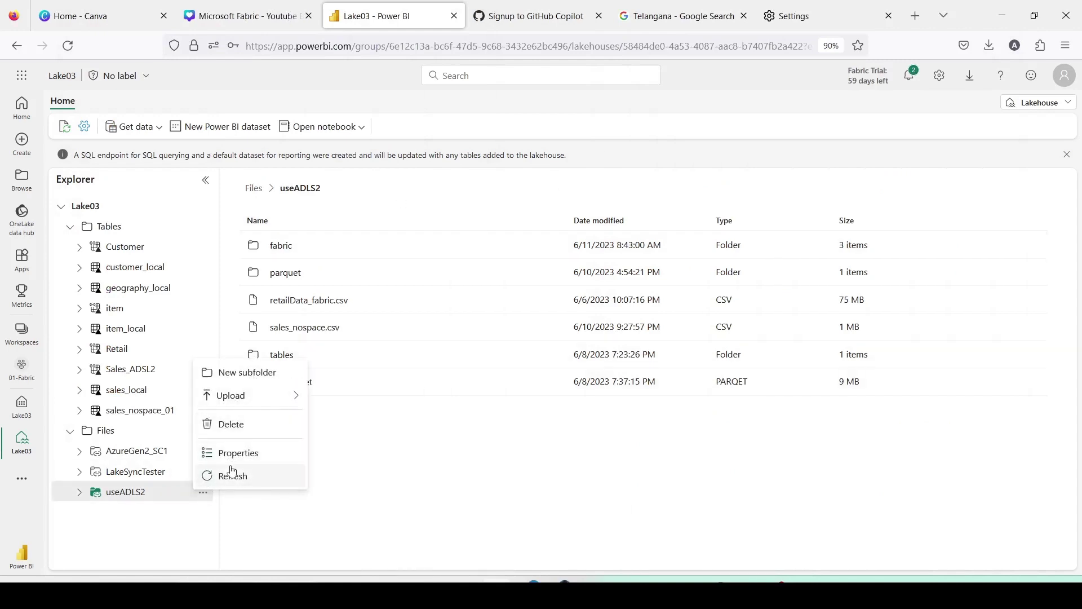
click(232, 476)
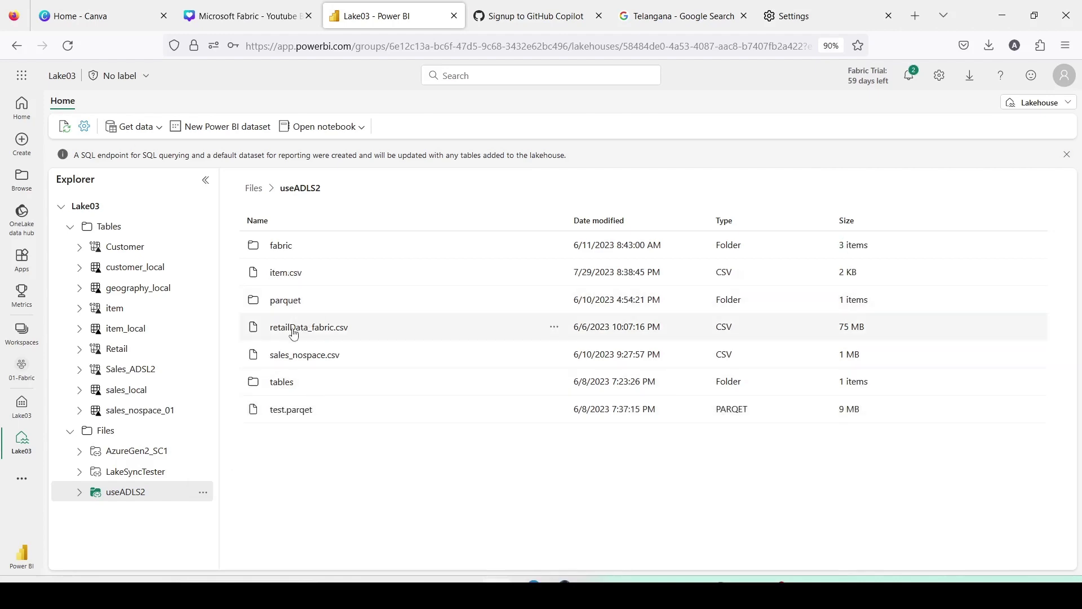
Preview item.csv, then return to the lakehouse Files folder.
click(289, 277)
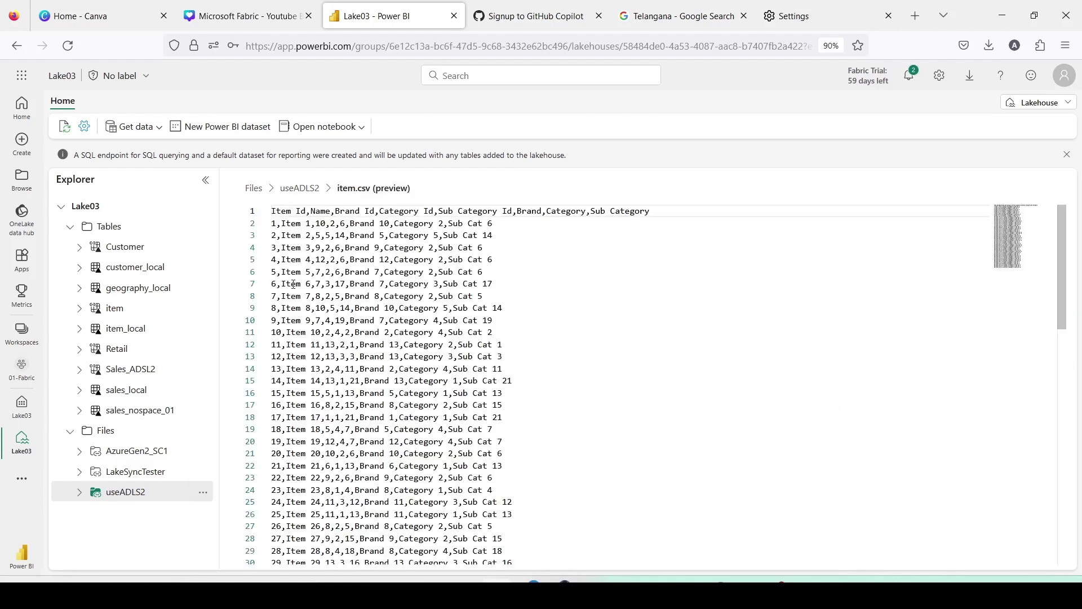
scroll(294, 284, down, 8)
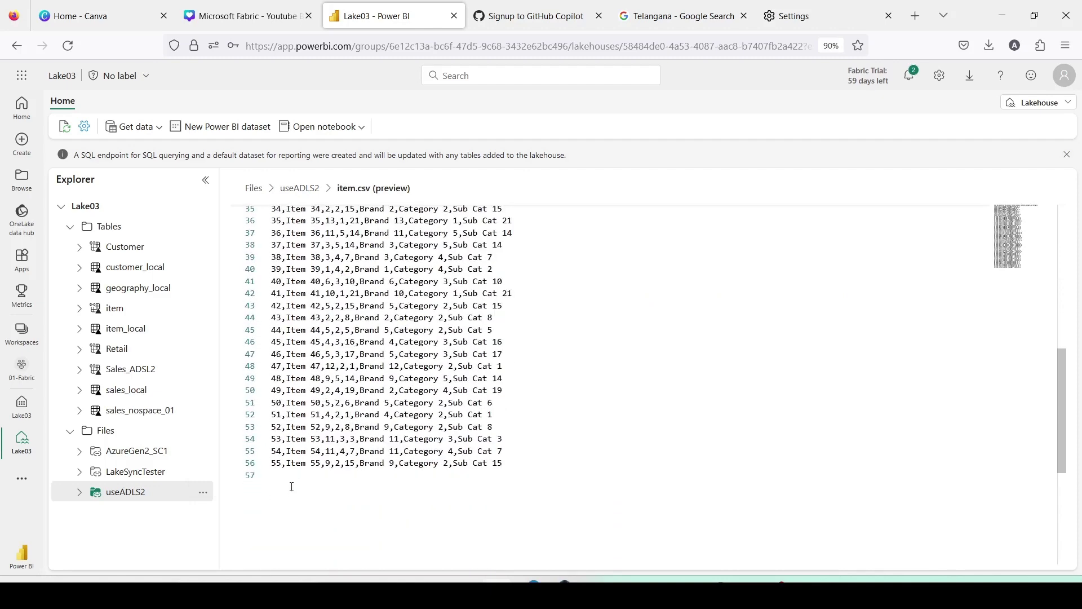
scroll(287, 458, up, 5)
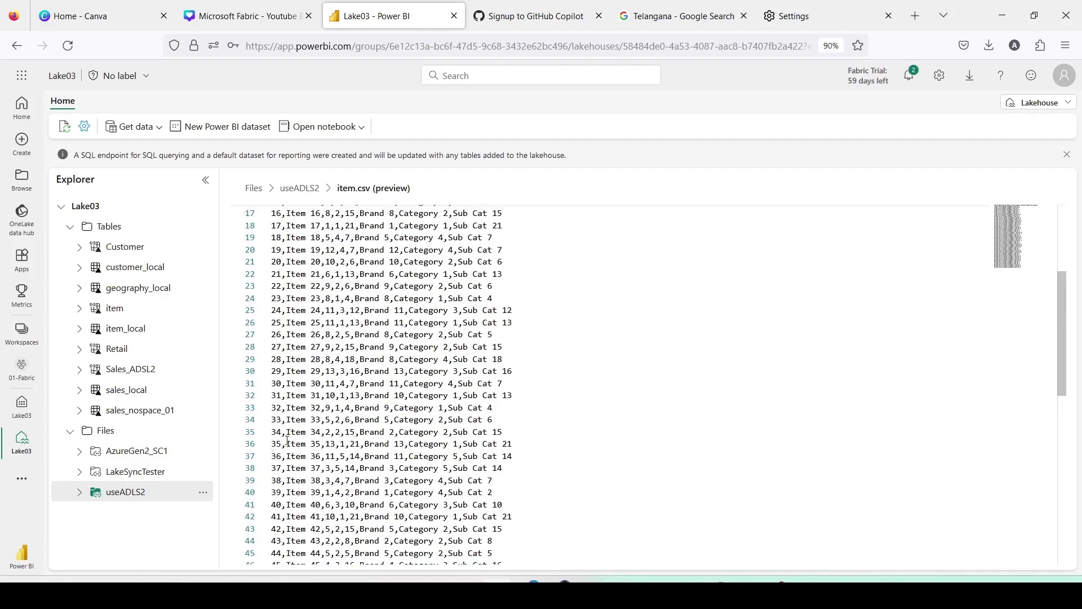
click(255, 189)
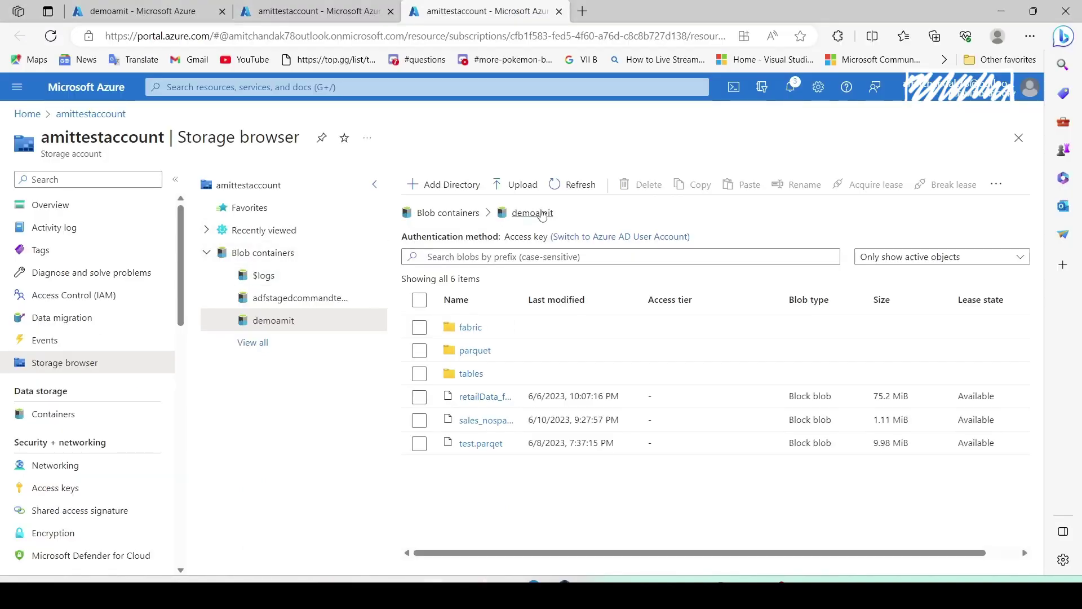
Refresh the demoamit container and download item.csv from its context menu.
click(574, 186)
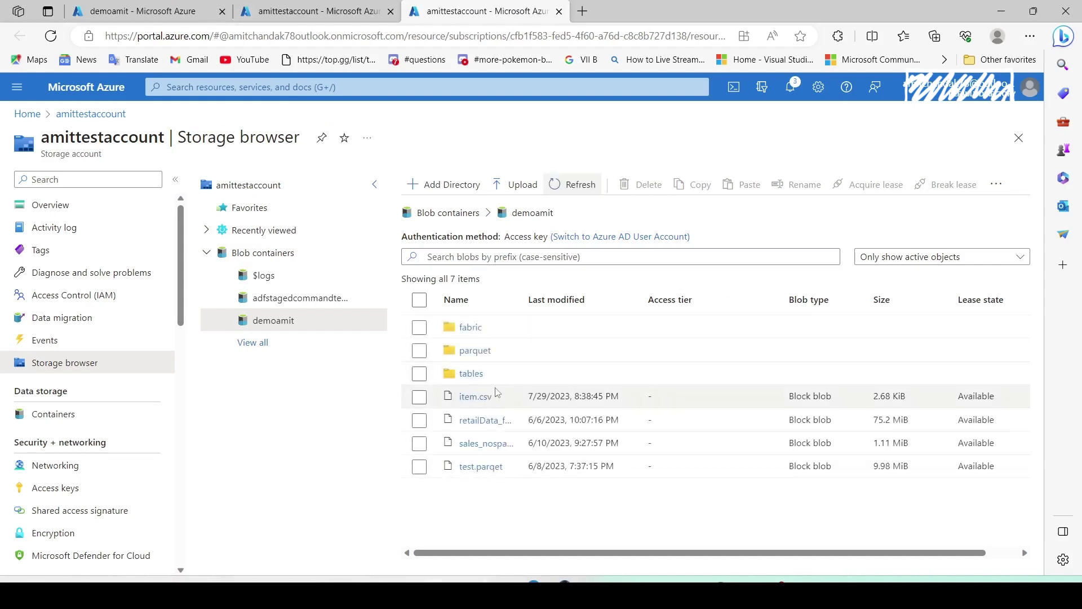
click(420, 400)
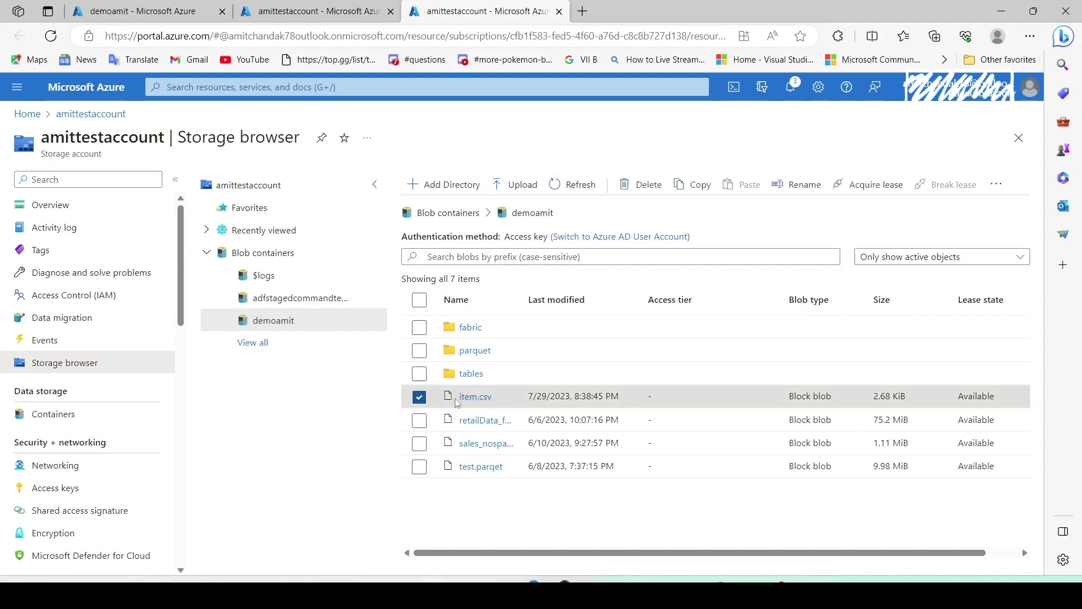
right_click(476, 398)
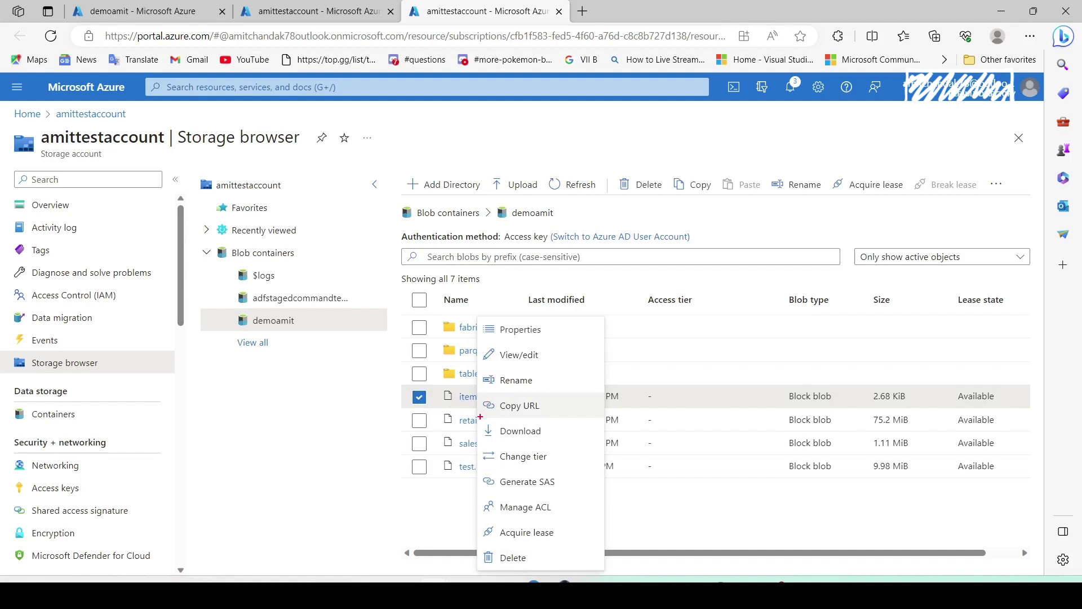
click(536, 432)
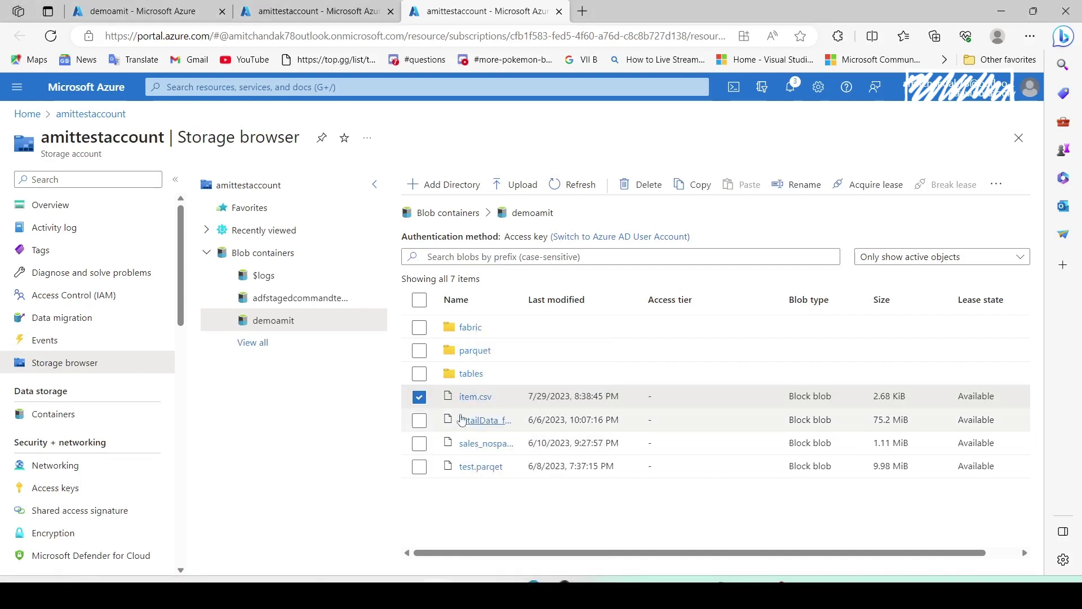
right_click(472, 400)
click(506, 434)
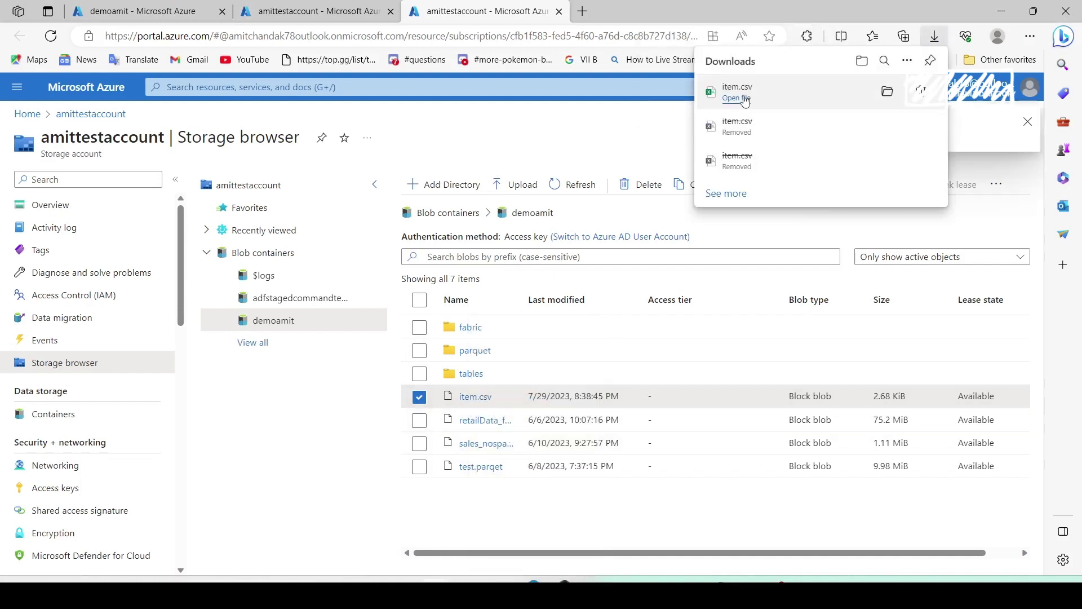
Open the downloaded item.csv in Excel, scroll down to Item 55, then close it.
click(744, 100)
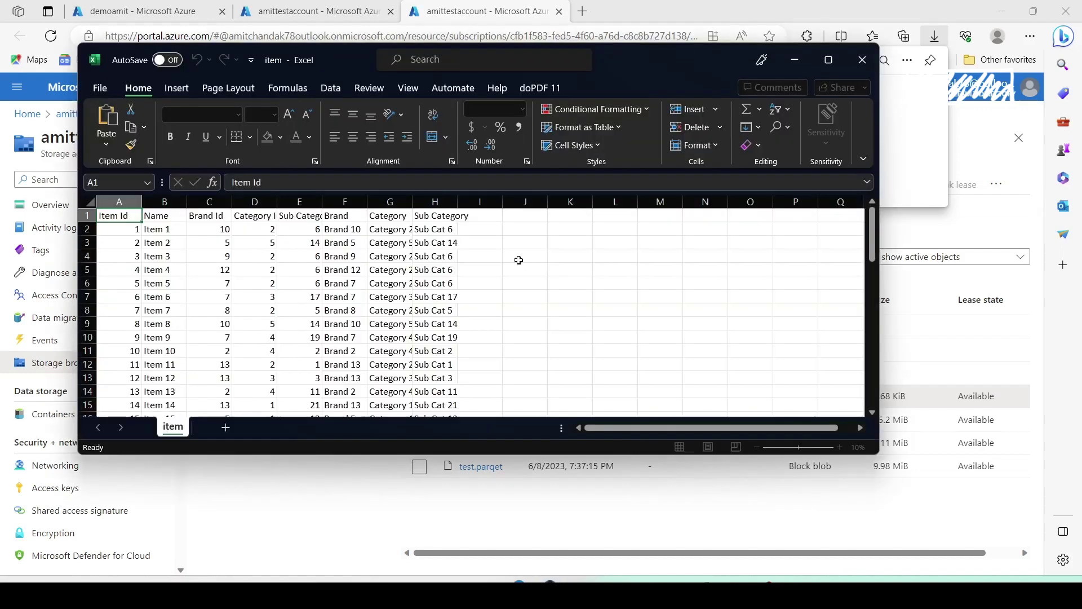
scroll(522, 300, down, 4)
scroll(772, 274, down, 8)
scroll(697, 296, down, 4)
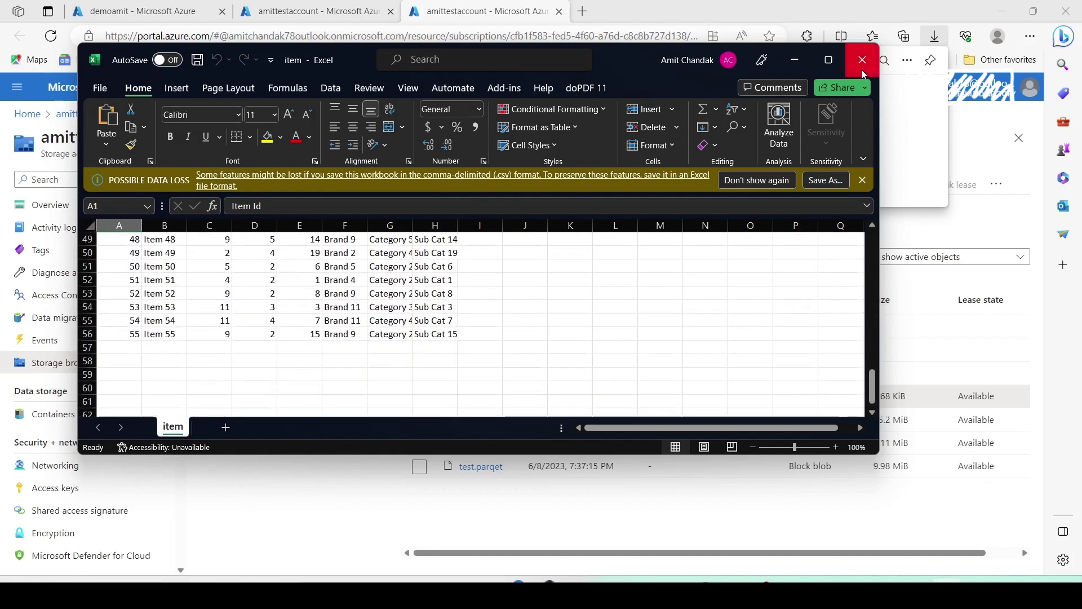
click(863, 59)
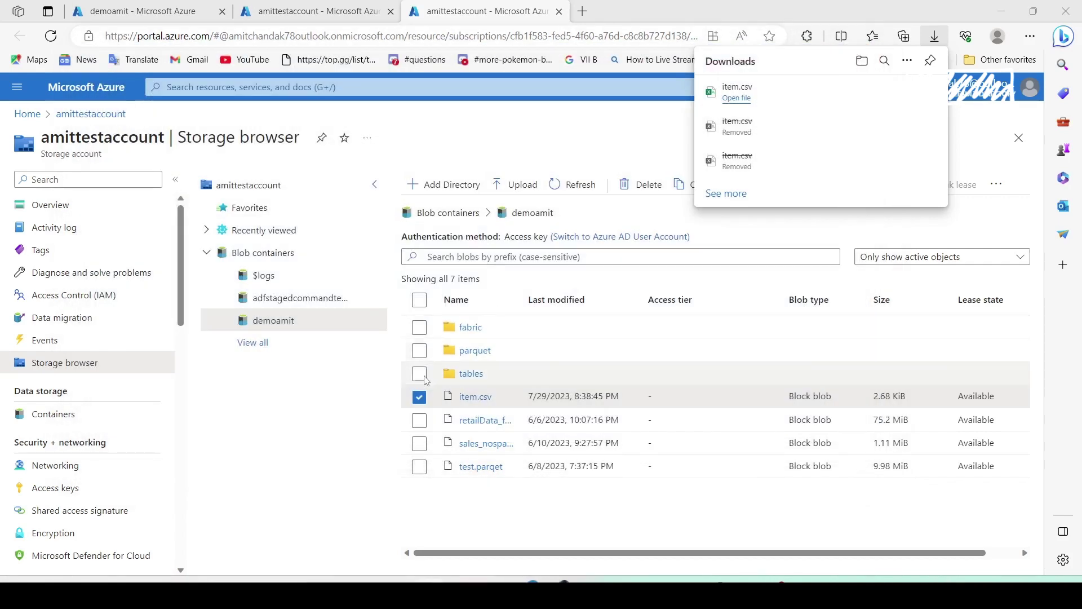
Open the item file from useADLS2 in Excel and scroll to the Item 55 row.
click(419, 397)
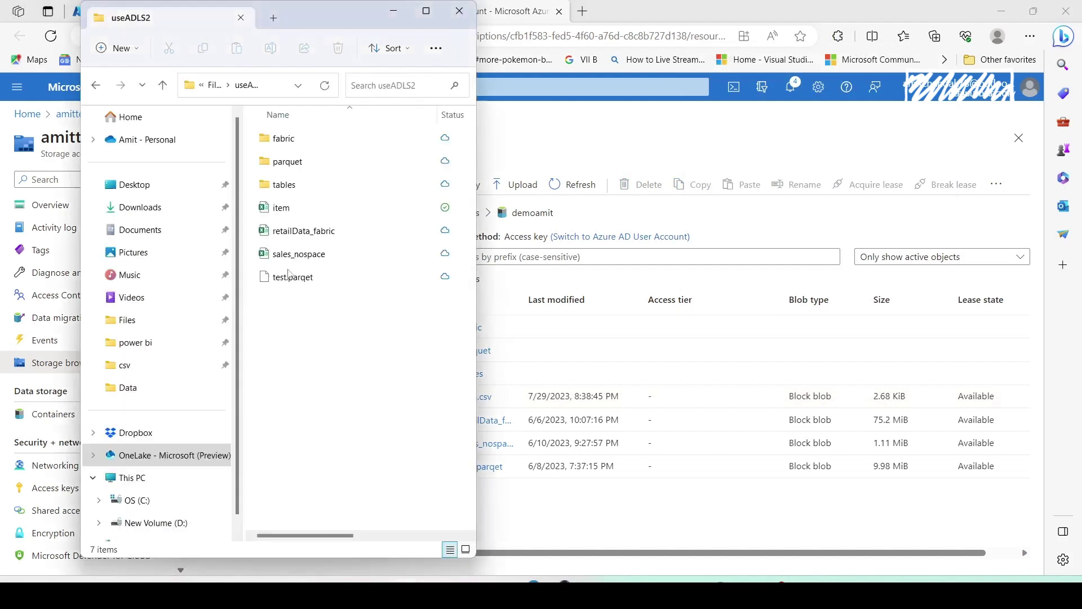
click(295, 212)
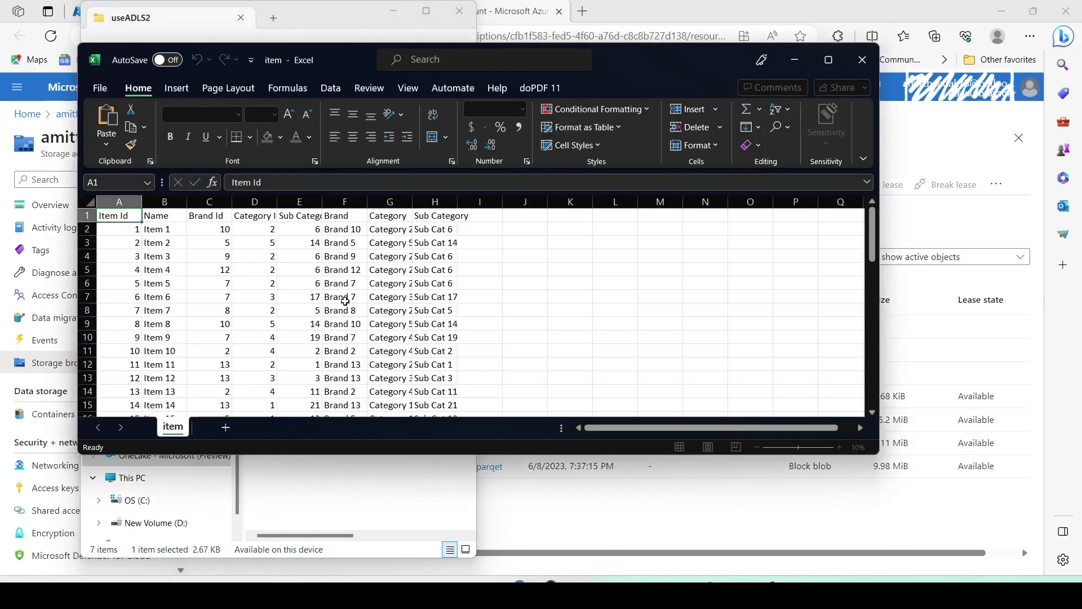
scroll(298, 302, down, 3)
scroll(299, 302, down, 12)
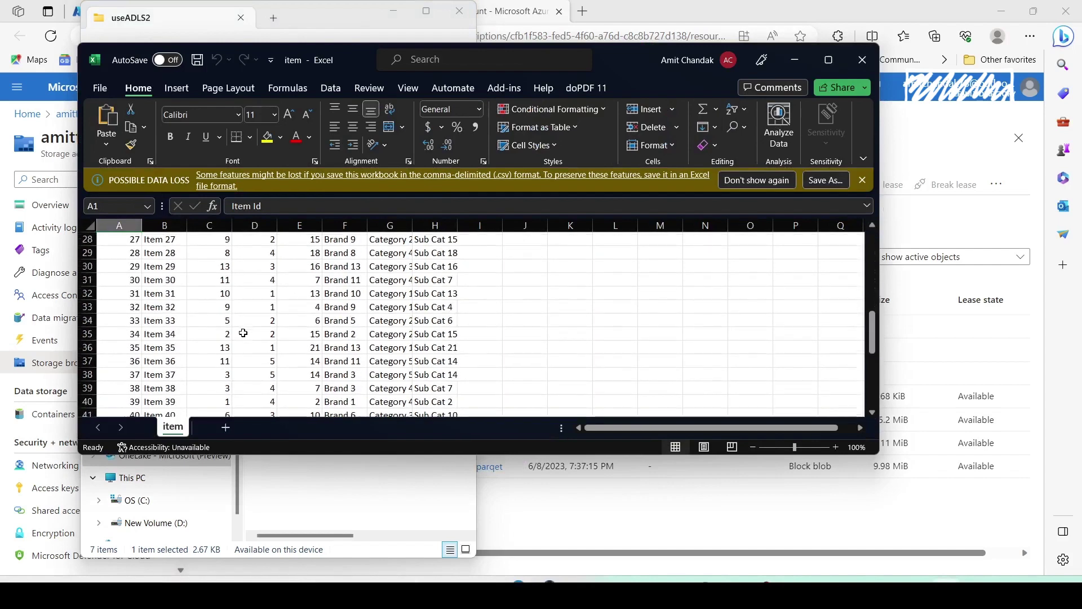
scroll(236, 341, down, 2)
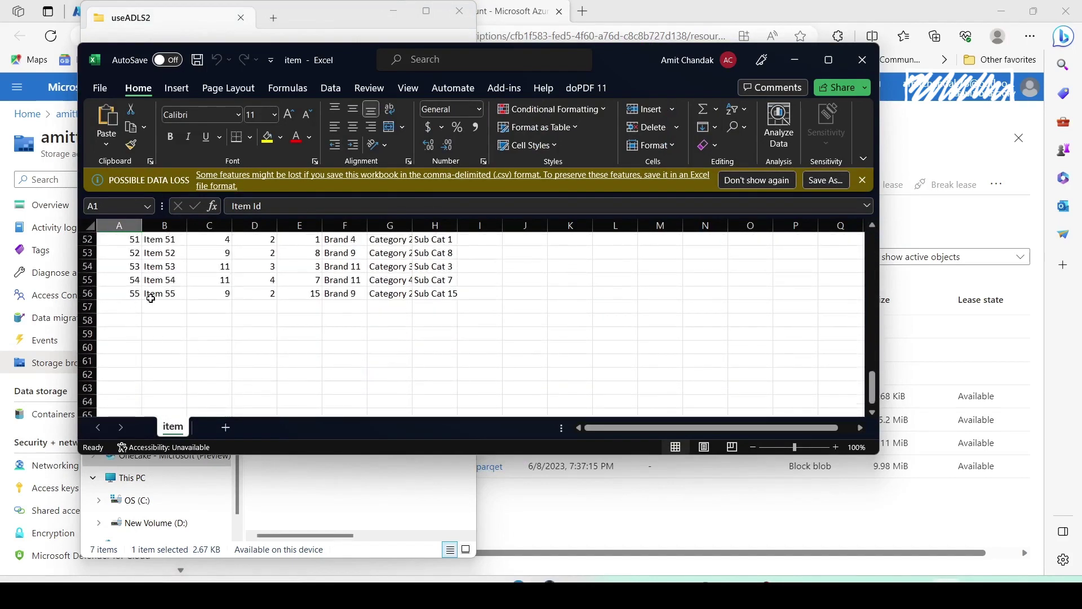
click(153, 294)
Add row 57 with Id 56 and name Item 56, copying Item 55's other values.
click(128, 305)
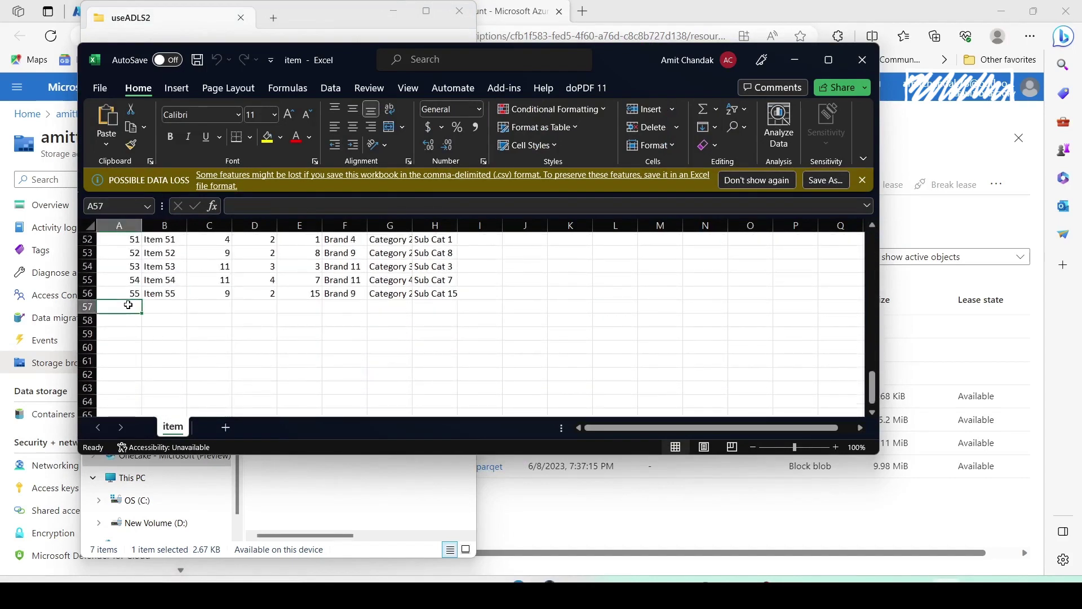
text(56)
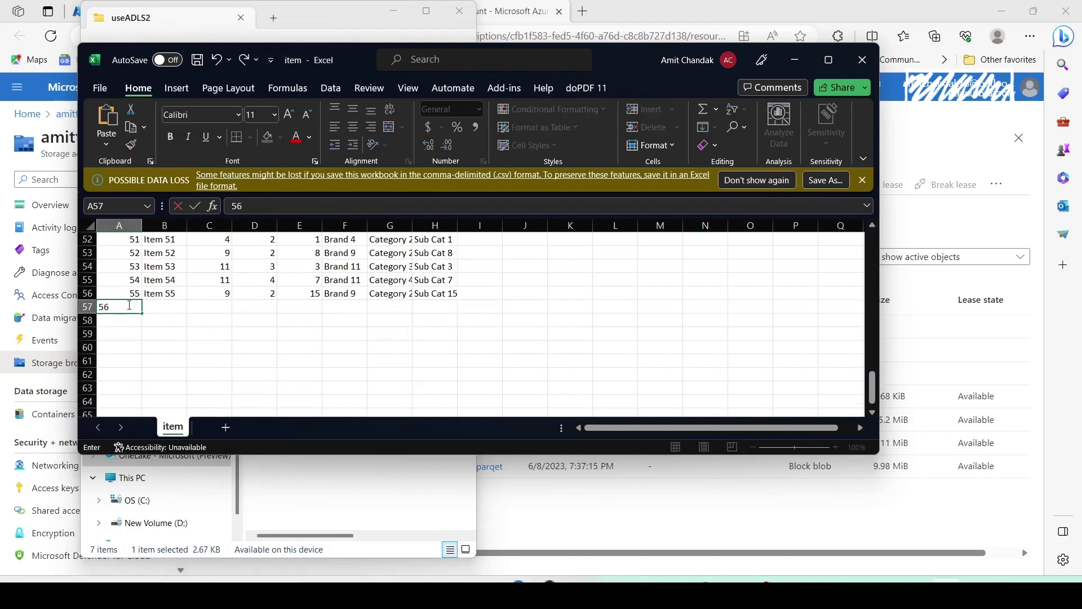
key(Tab)
drag(163, 294, 419, 293)
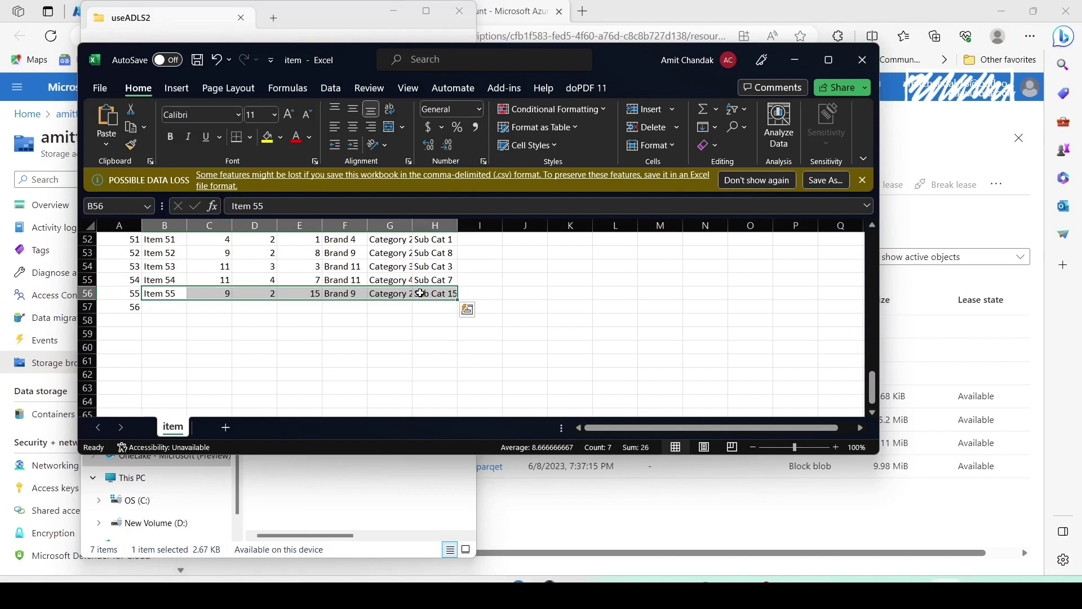
key(ctrl+c)
click(165, 307)
key(ctrl+v)
double_click(169, 305)
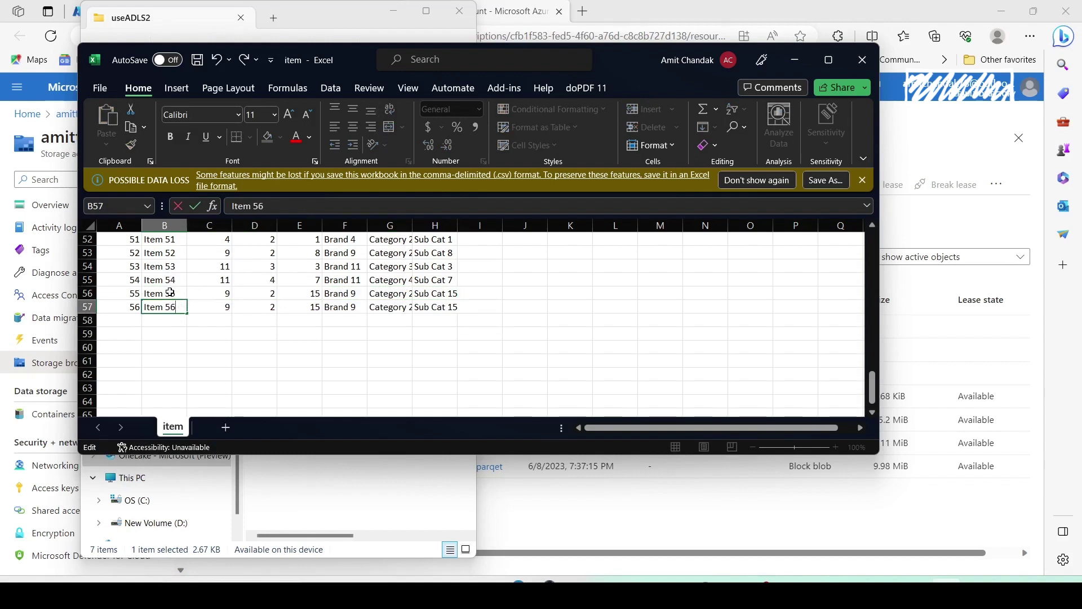
click(168, 292)
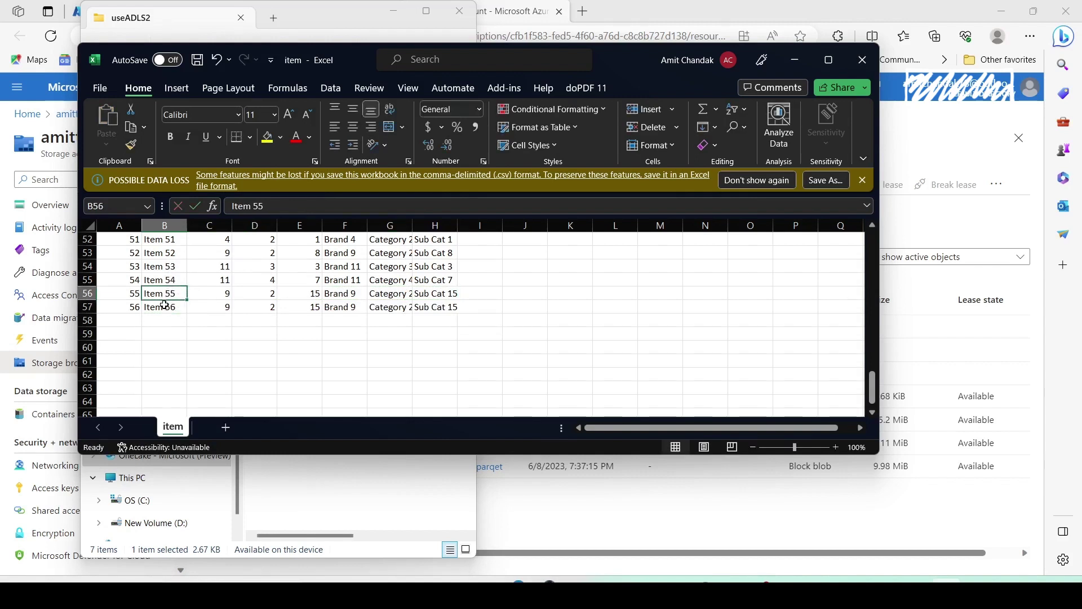
Save the item file, close Excel, and refresh the useADLS2 listing.
key(ctrl+s)
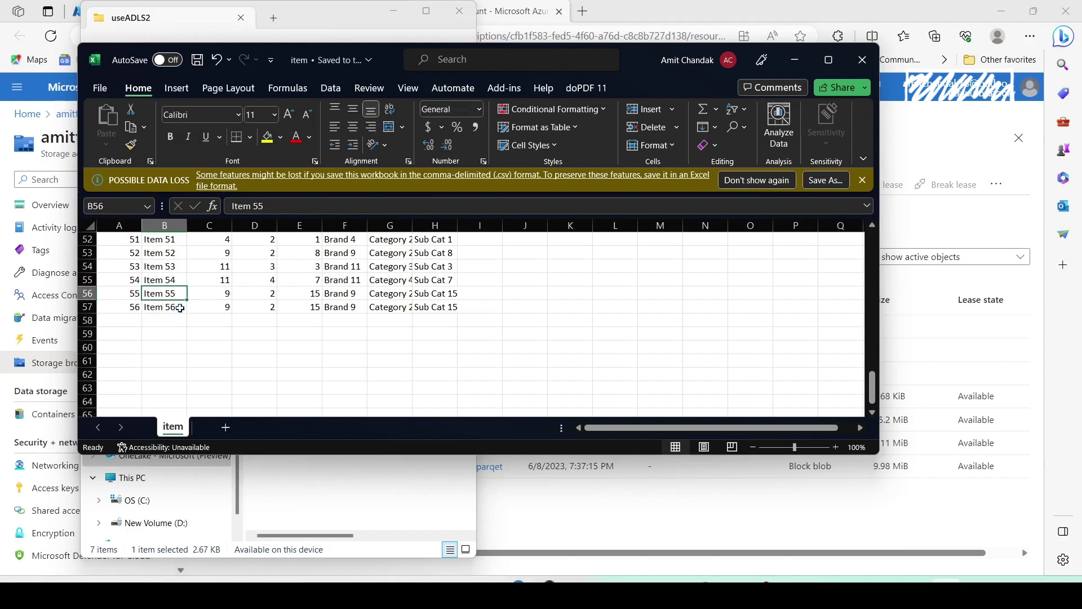
click(865, 66)
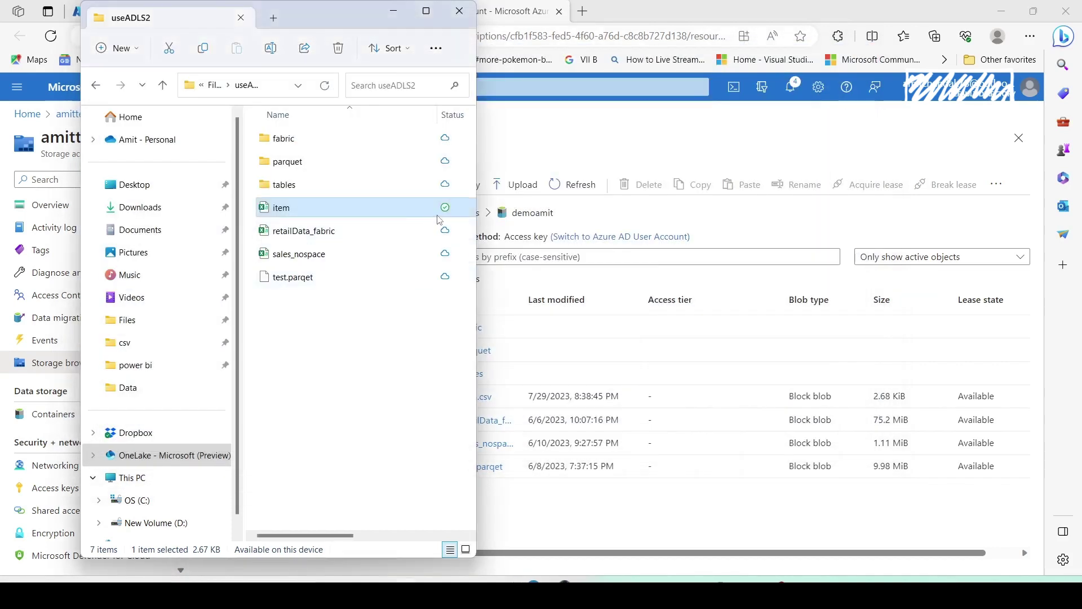
click(324, 85)
Reload the Lake03 lakehouse and preview useADLS2's item.csv to confirm the Item 56 row.
click(620, 156)
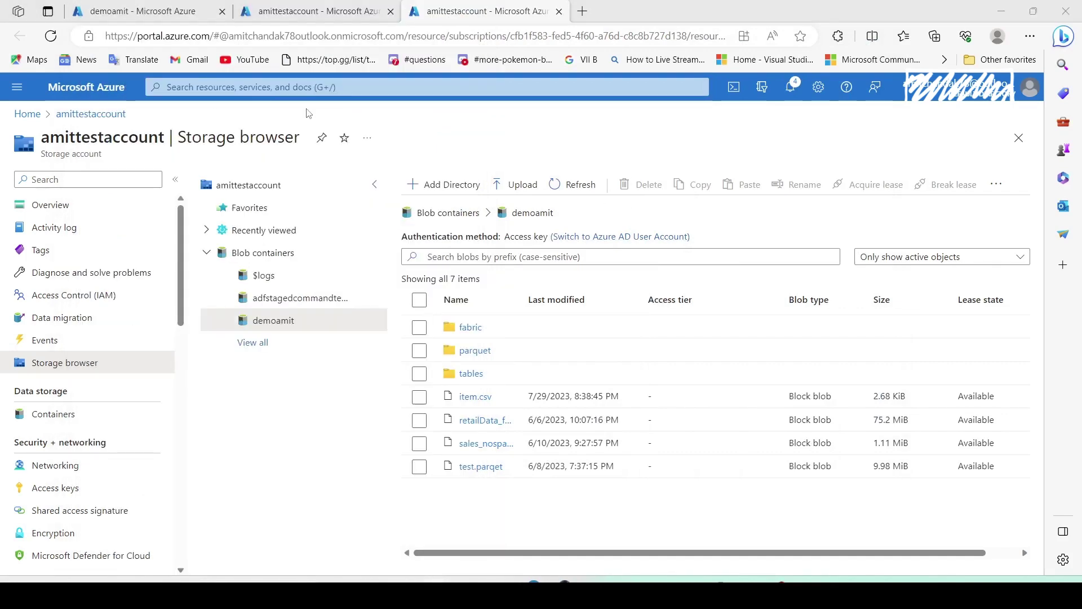
key(alt+Tab)
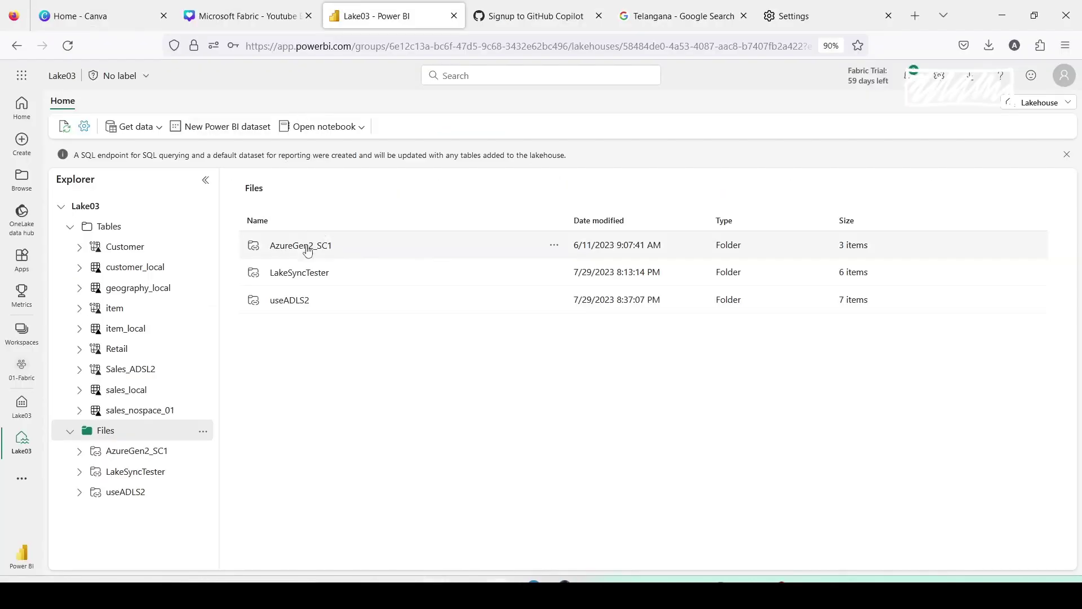
click(68, 45)
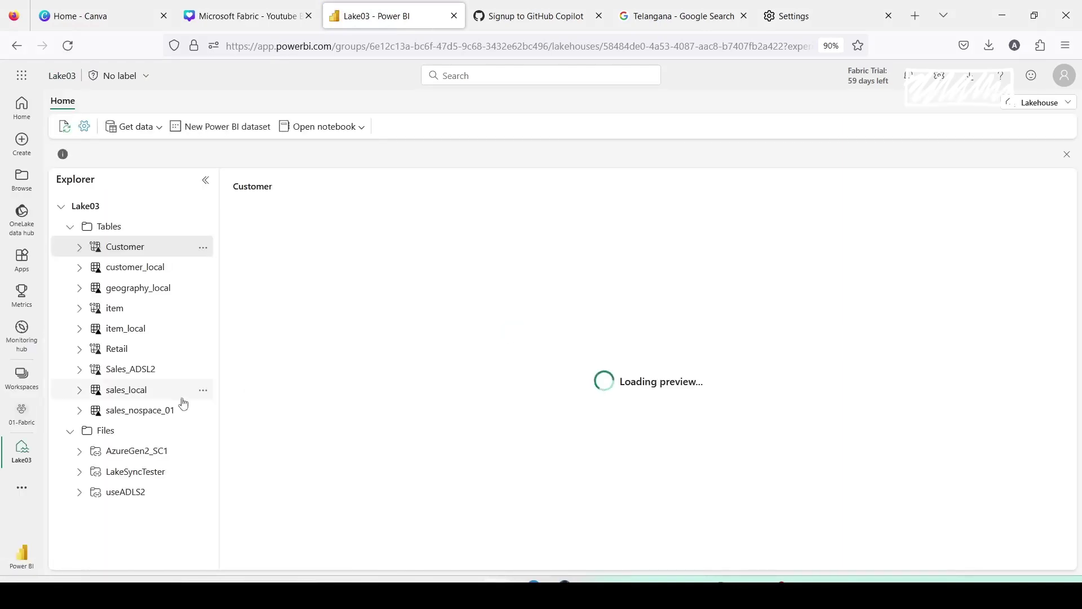
click(126, 492)
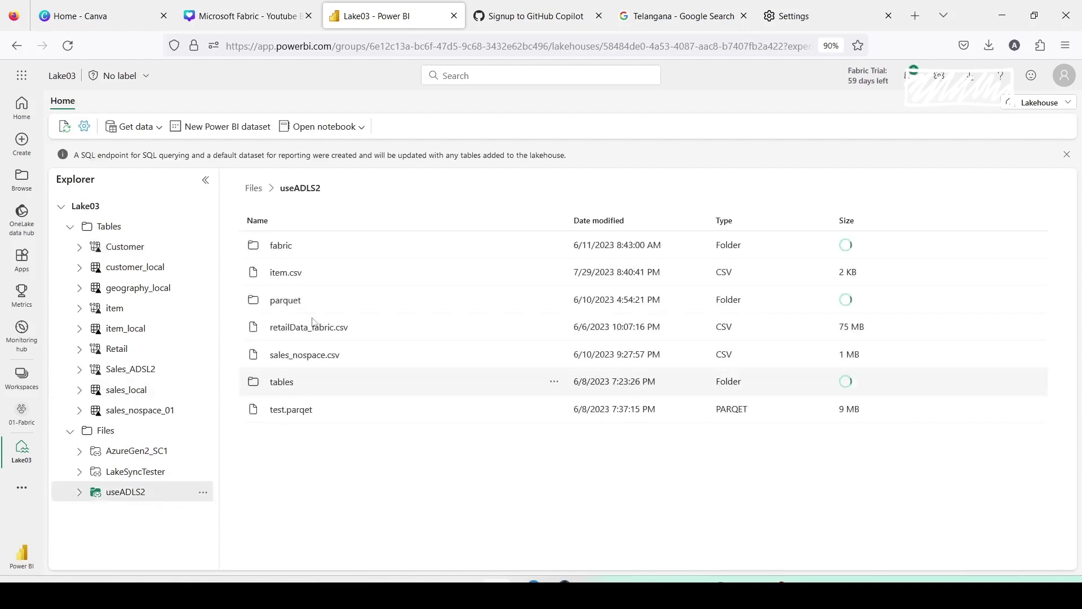
click(288, 275)
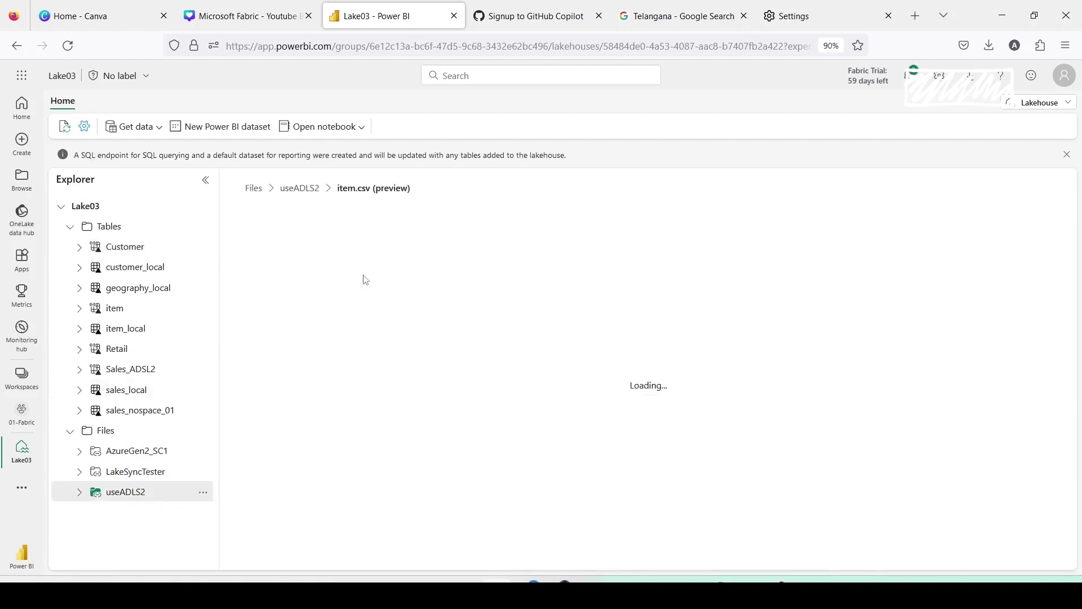
scroll(307, 515, down, 10)
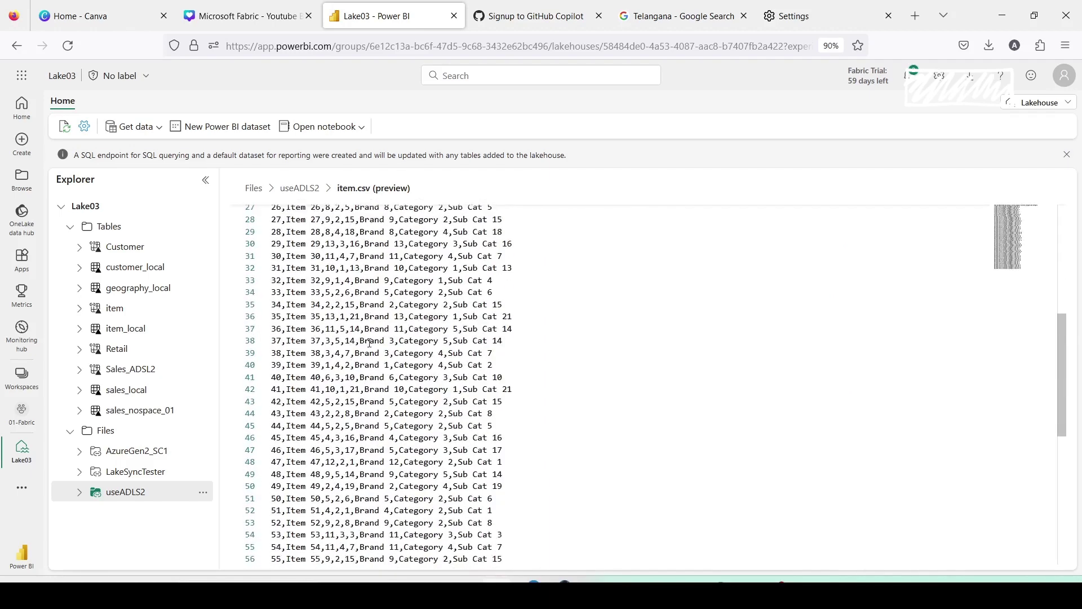
click(251, 192)
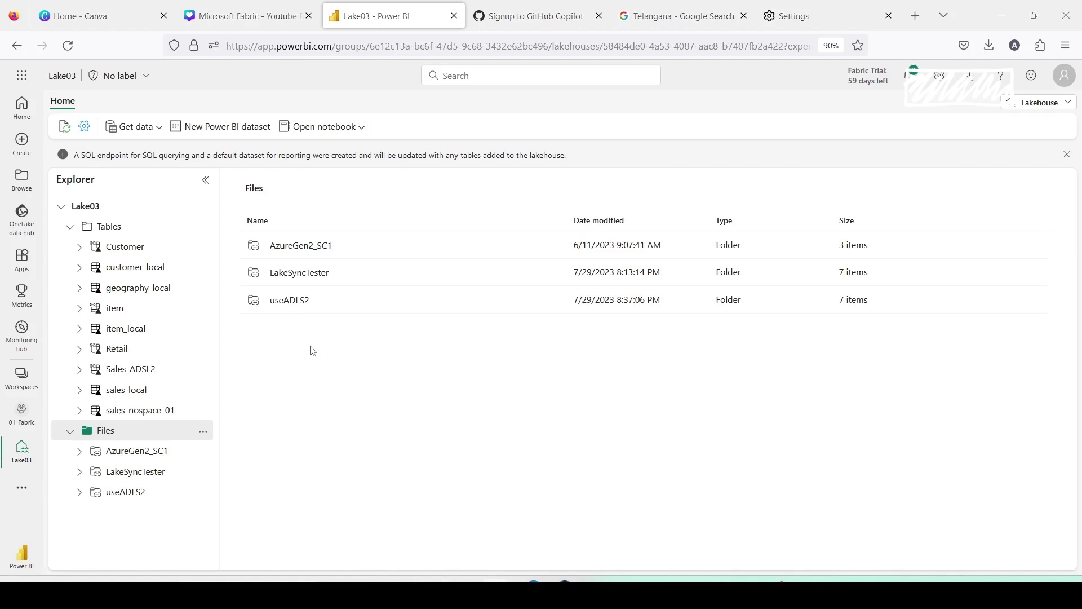
Refresh the demoamit container, re-download item.csv, and confirm Item Id 56 in row 57.
key(alt+Tab)
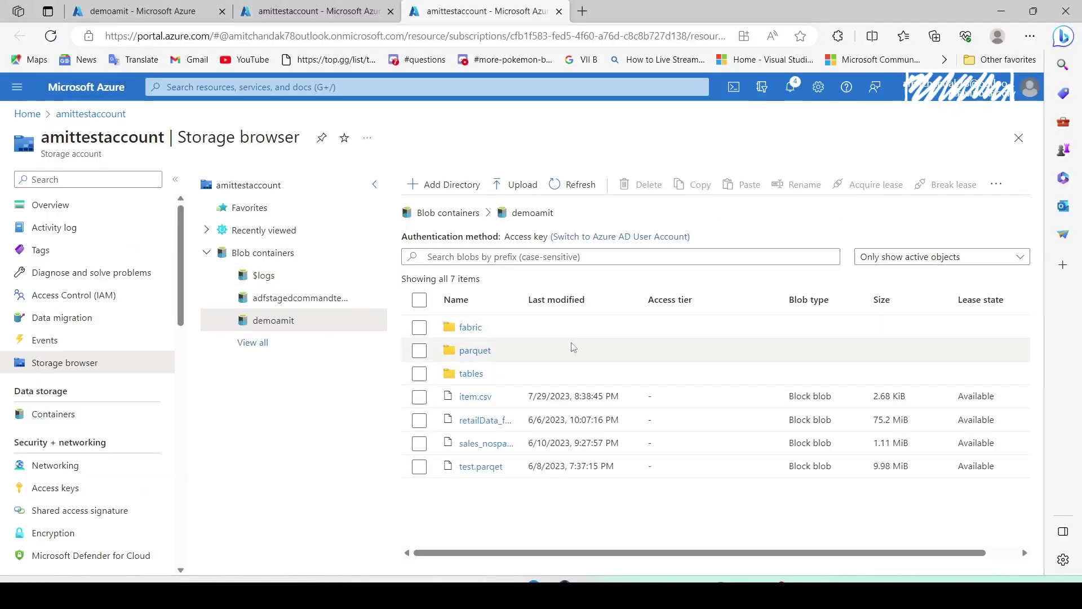
click(572, 191)
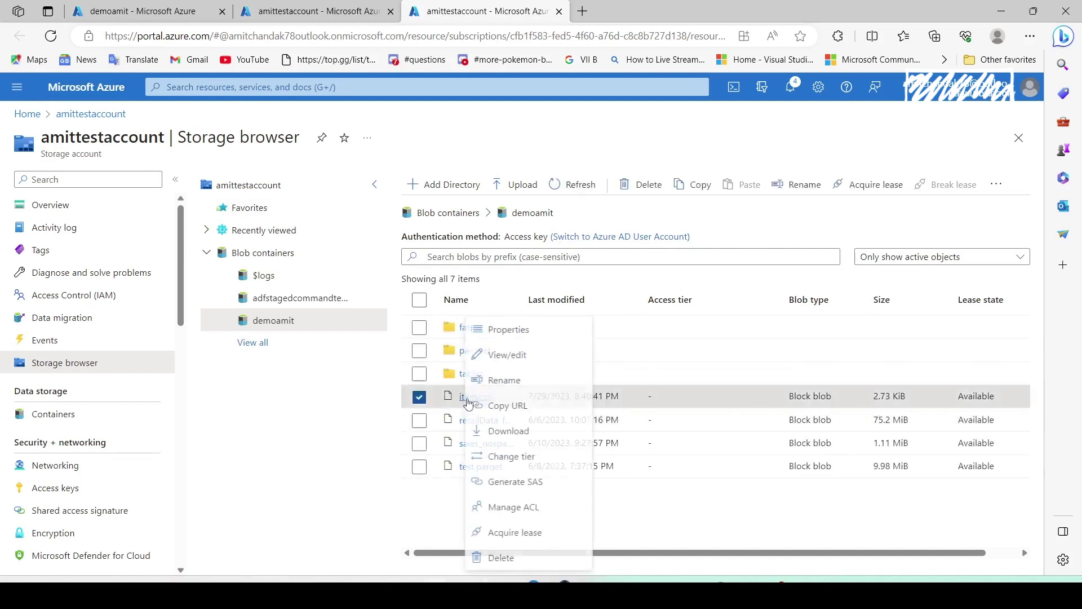
click(510, 430)
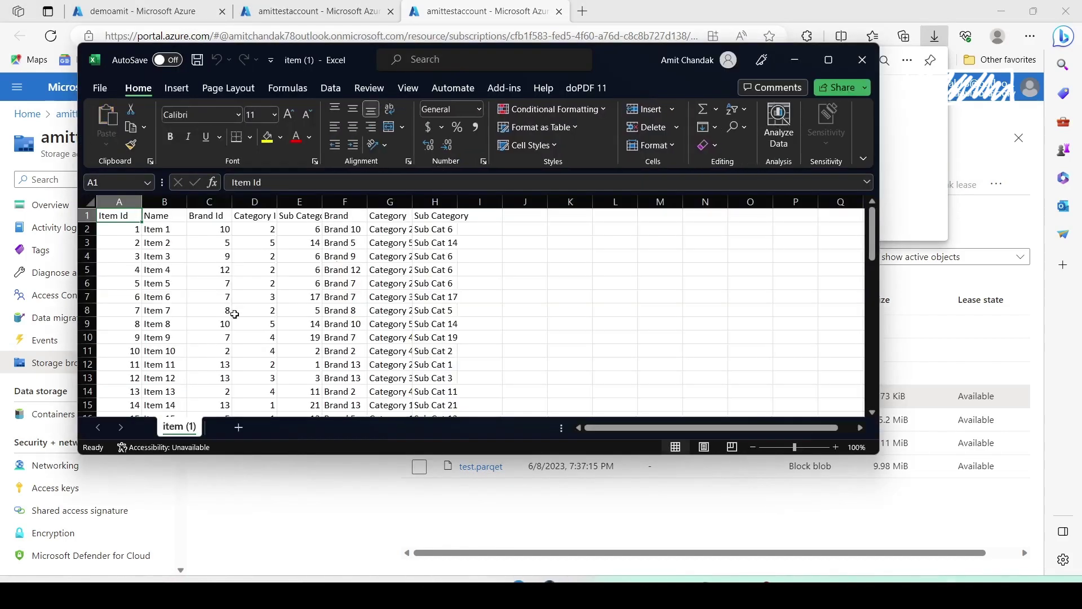
scroll(234, 314, down, 5)
scroll(235, 314, down, 12)
click(129, 309)
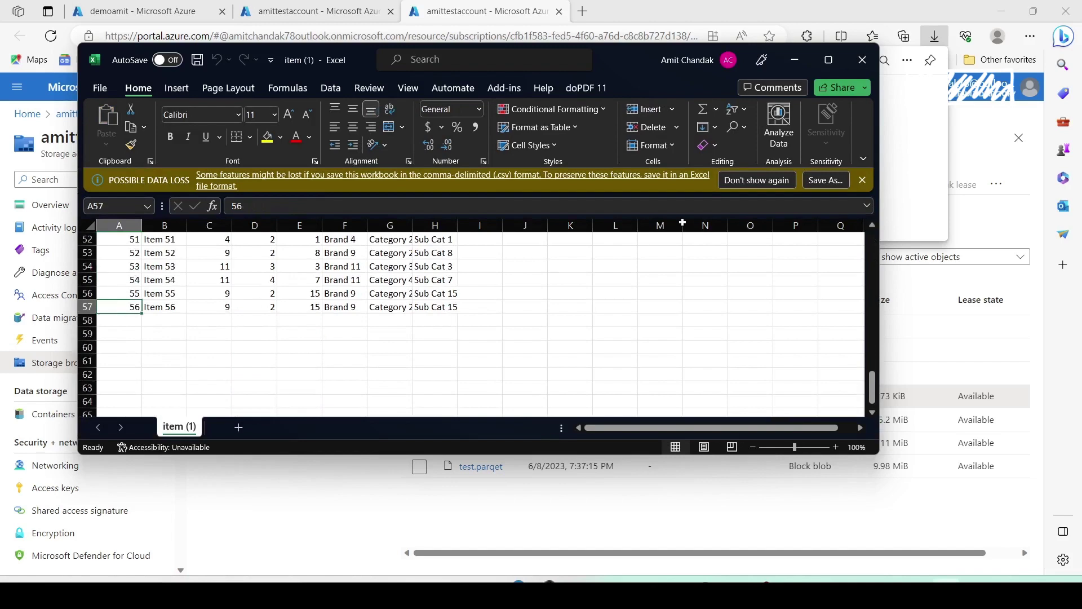
click(862, 59)
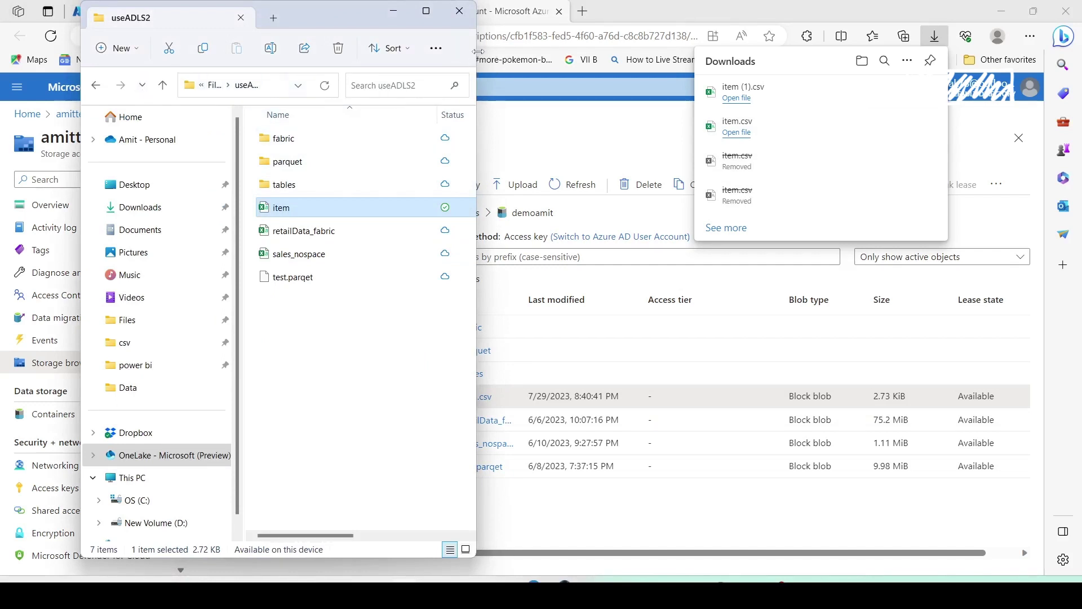
Widen the window, permanently delete the item file with Shift+Delete, and refresh the folder.
drag(477, 57, 570, 56)
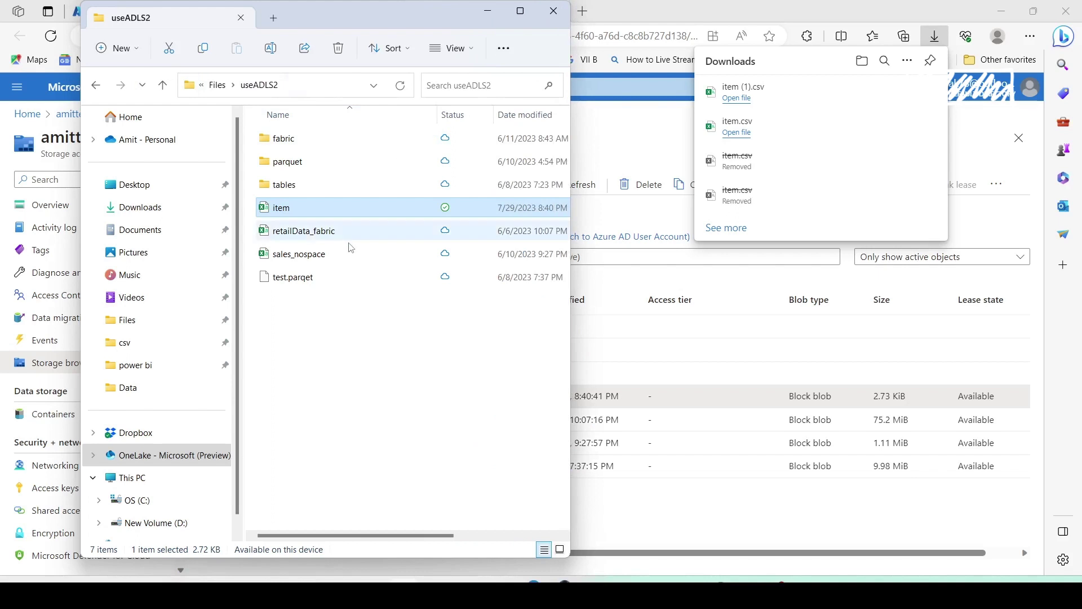
click(324, 299)
right_click(287, 210)
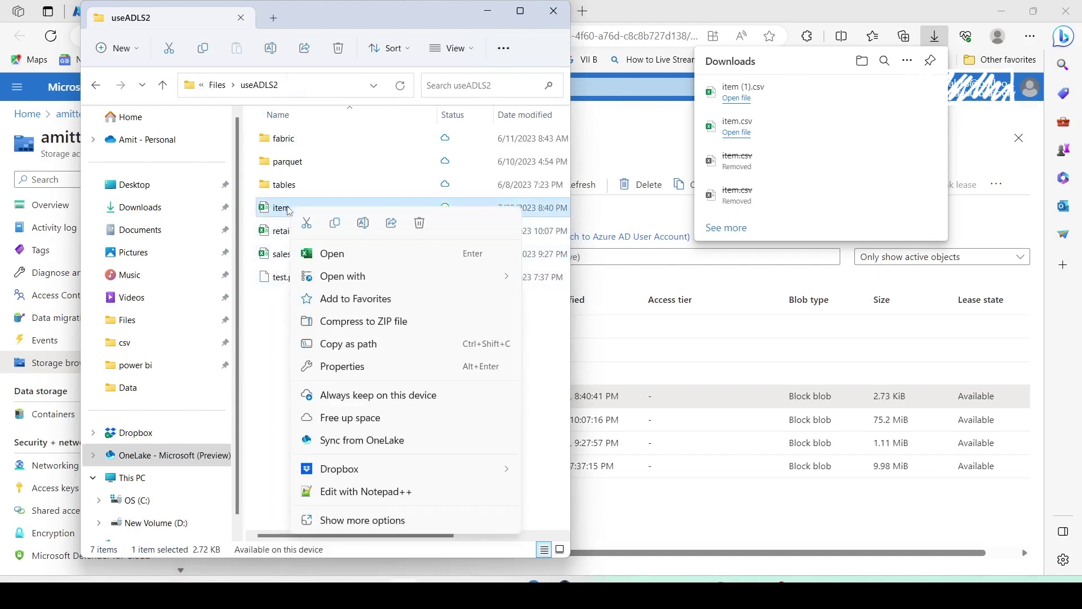
key(Escape)
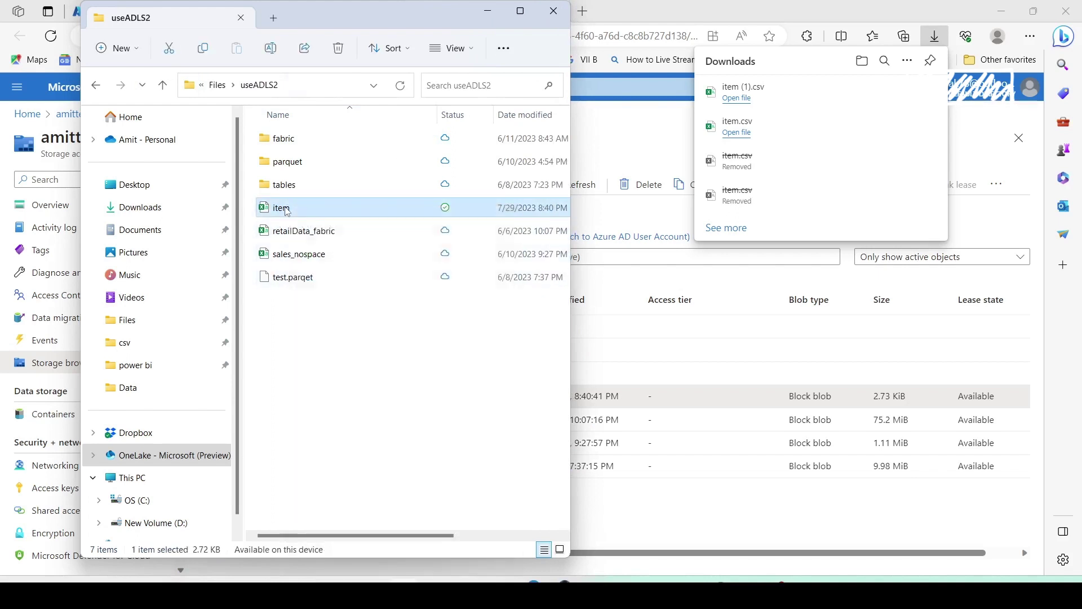
key(shift+Delete)
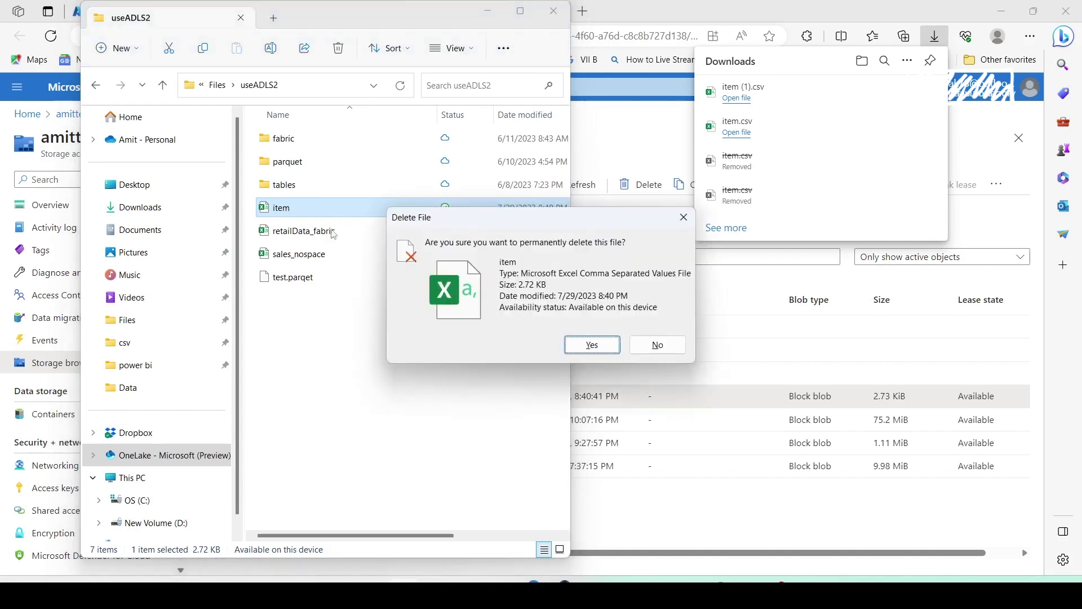
click(592, 345)
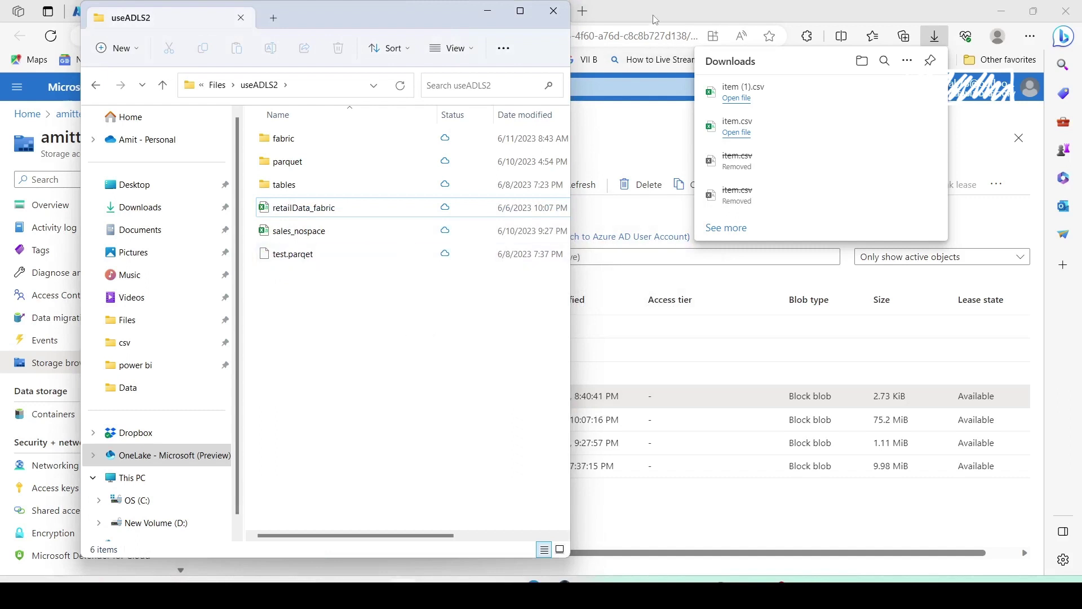
key(F5)
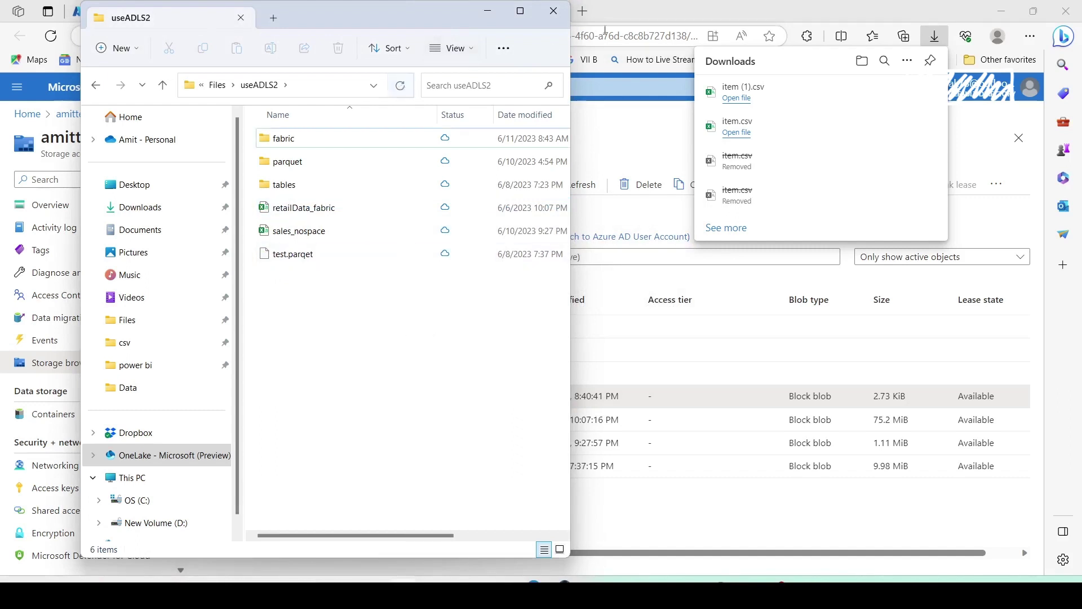
Refresh the demoamit container list in the Azure storage browser to confirm item.csv is gone.
click(605, 29)
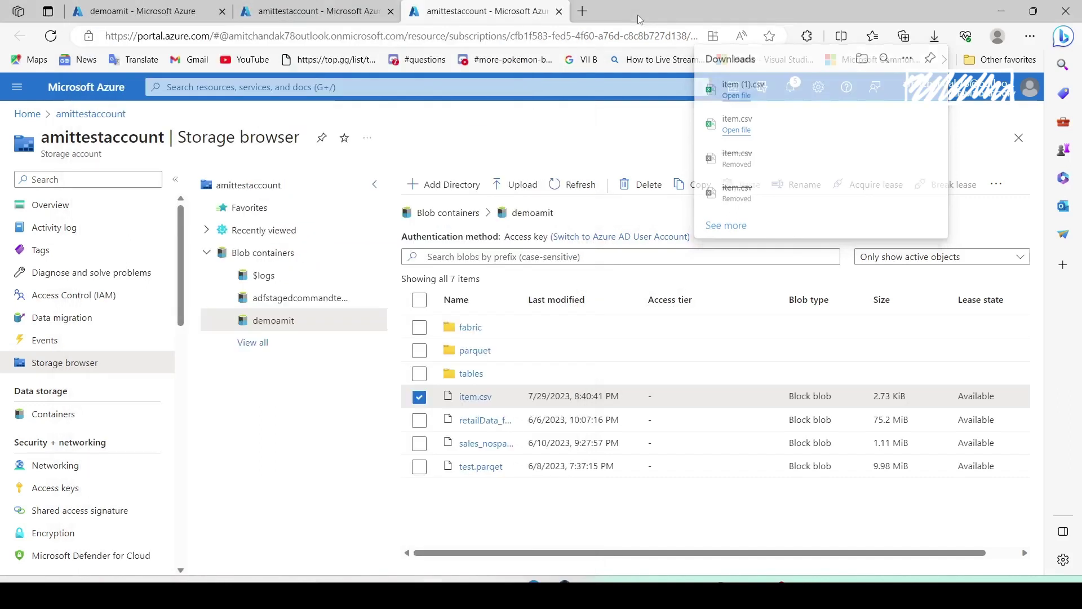
click(571, 187)
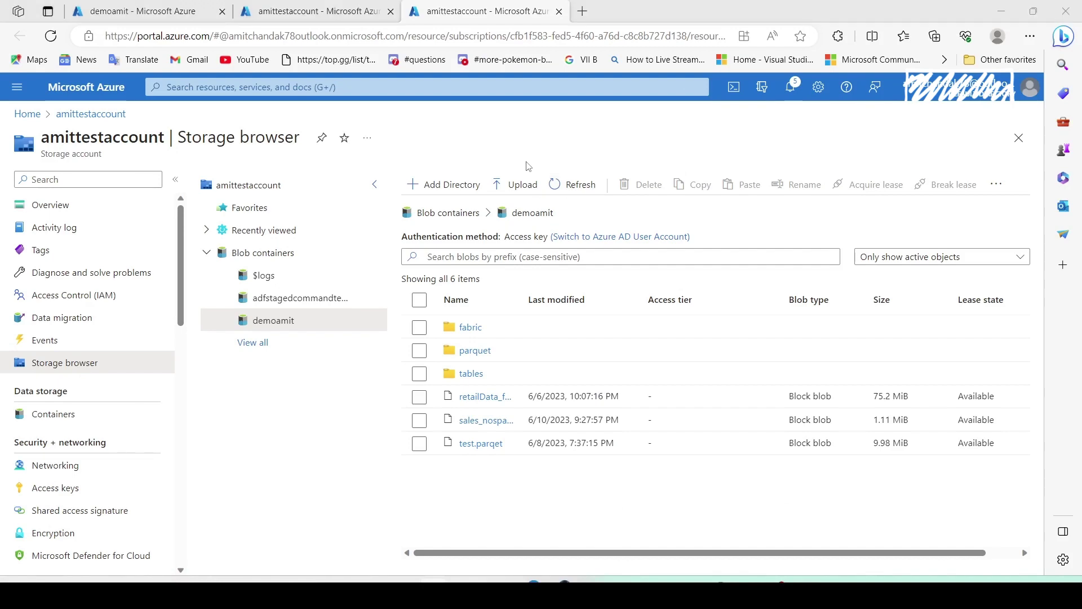
Open the useADLS2 shortcut folder in Lake03 and refresh it from its ... menu.
key(alt+Tab)
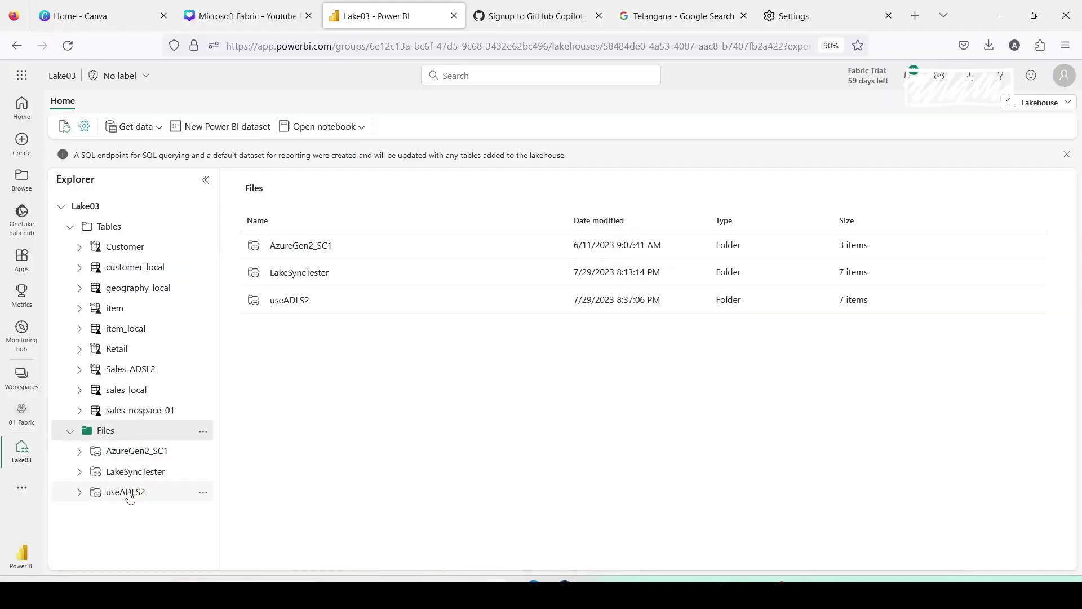
click(128, 491)
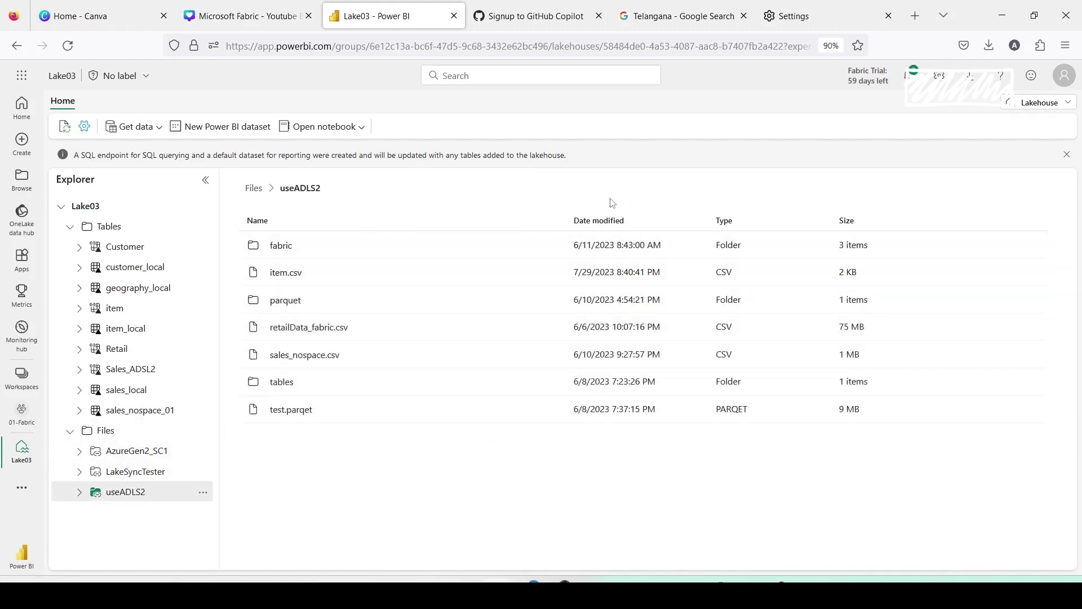
click(204, 493)
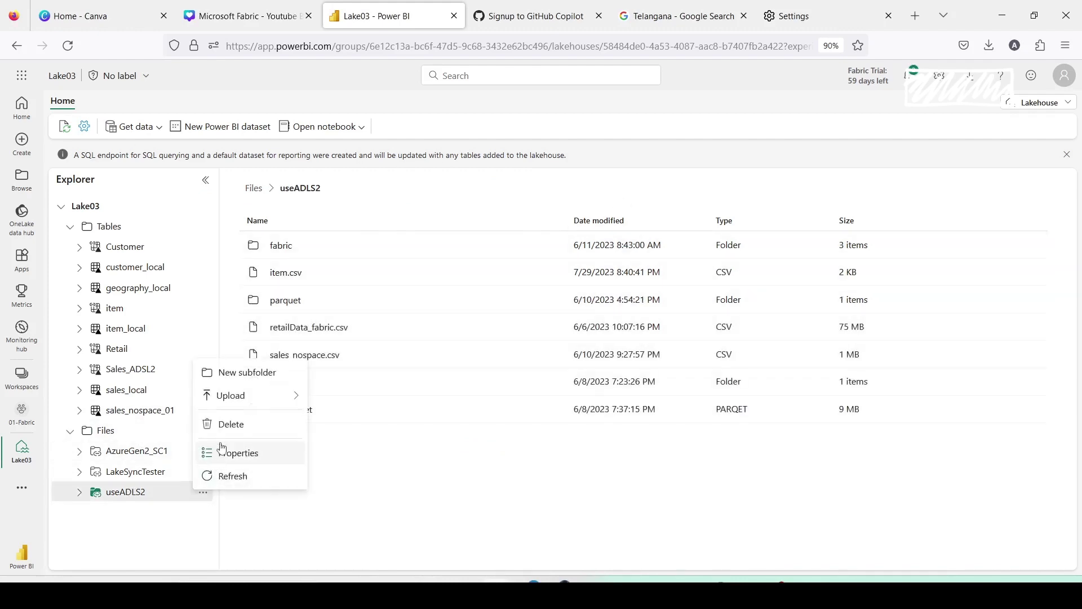
click(232, 477)
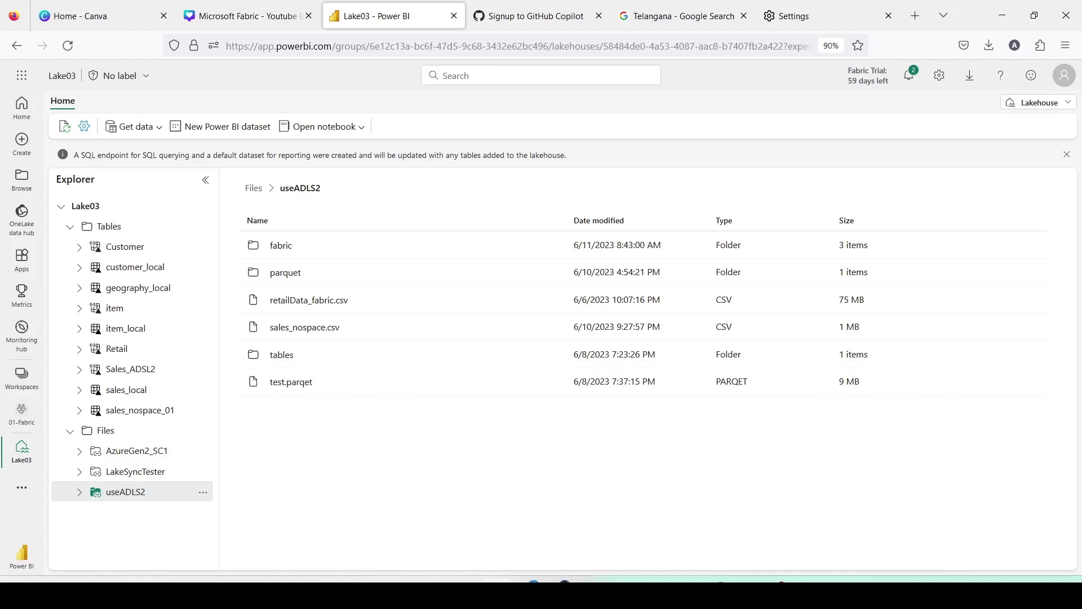
Select LakeSyncTester in the destination path on line 16 of the copy script.
key(alt+Tab)
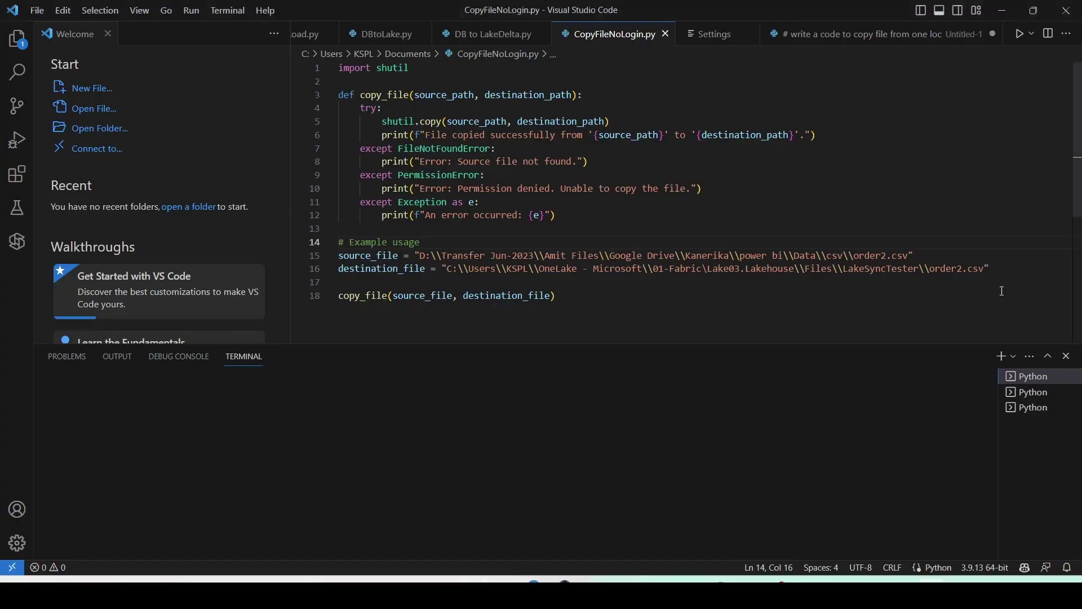
double_click(860, 276)
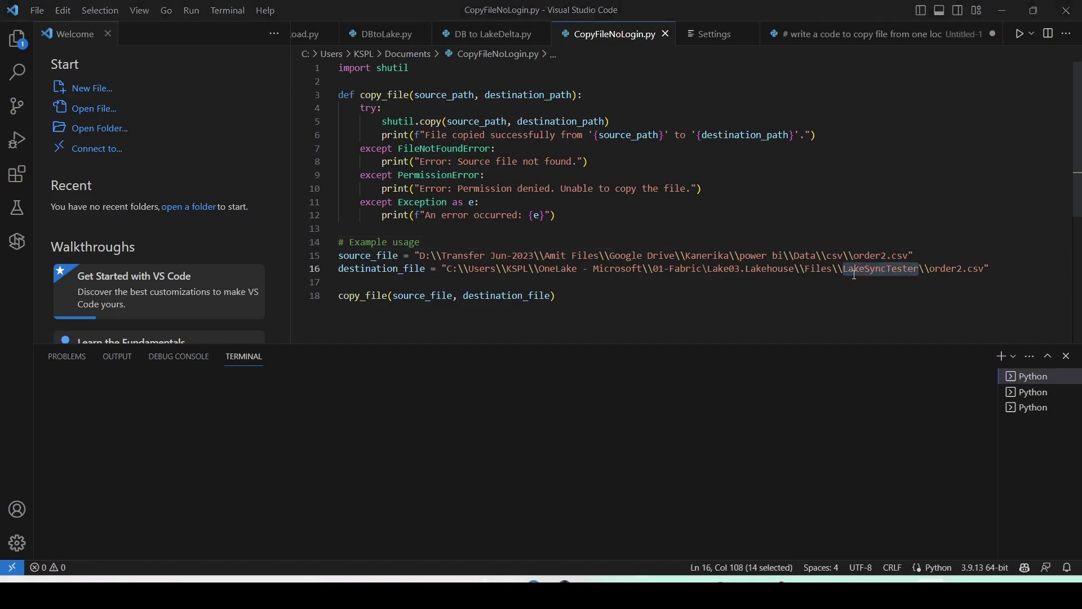
key(alt+Tab)
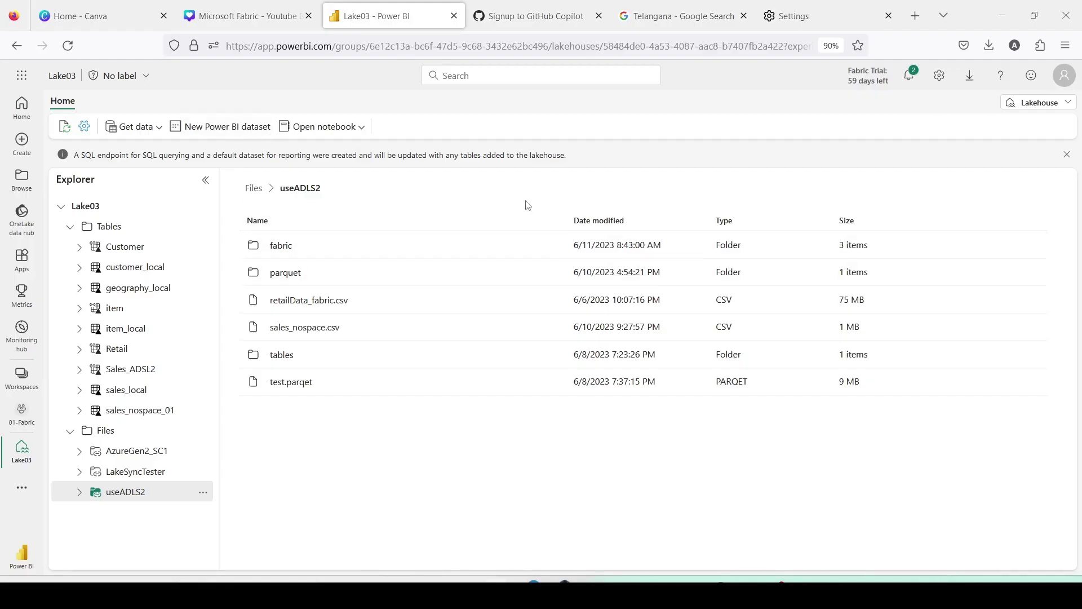
Copy the useADLS2 folder name from the OneLake folder path in File Explorer's address bar.
key(alt+Tab)
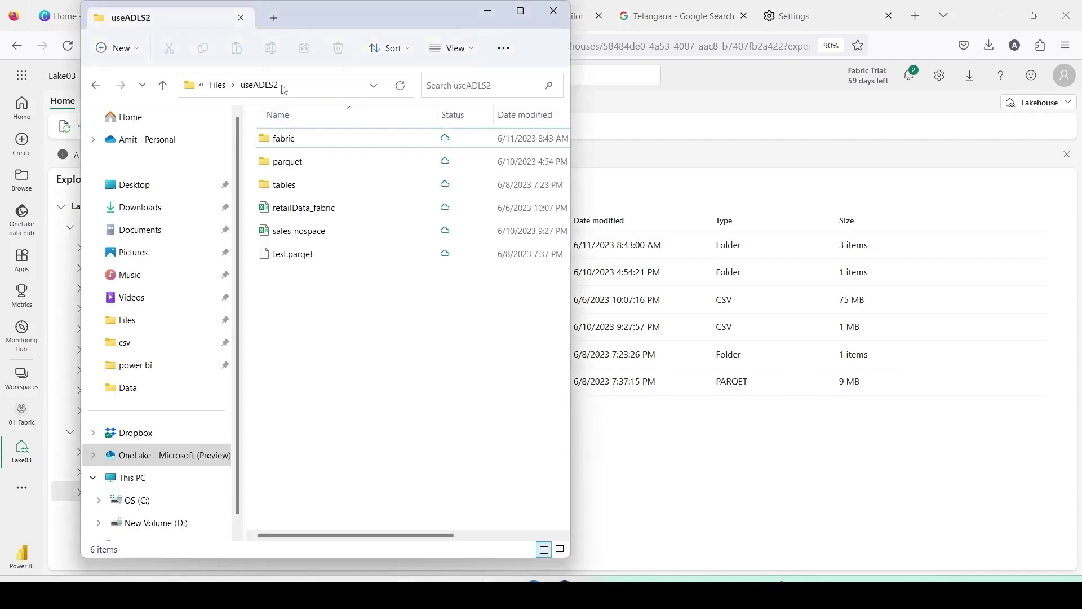
click(310, 88)
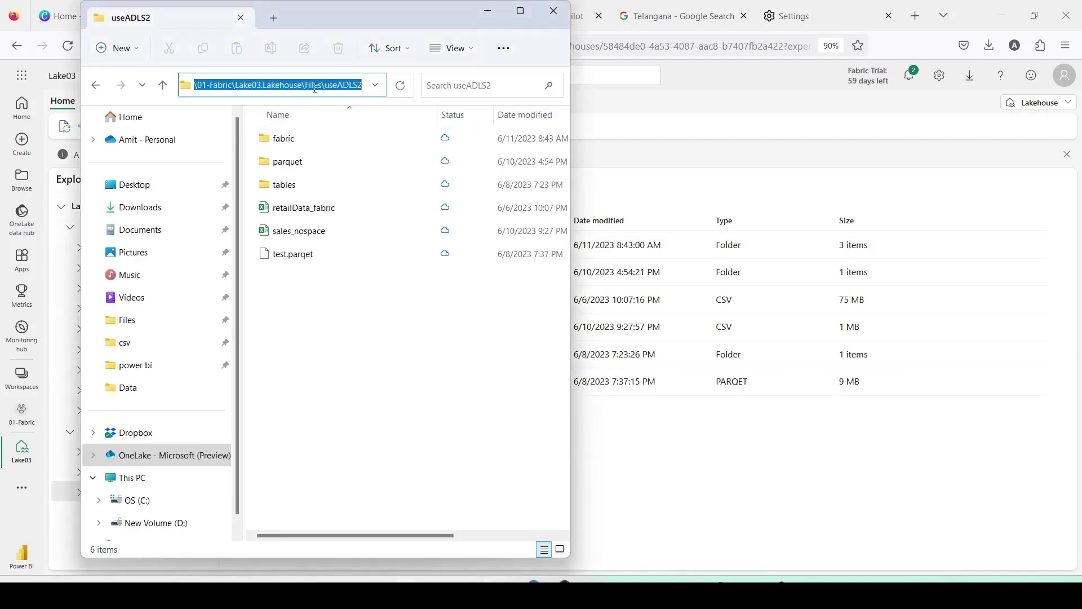
double_click(352, 84)
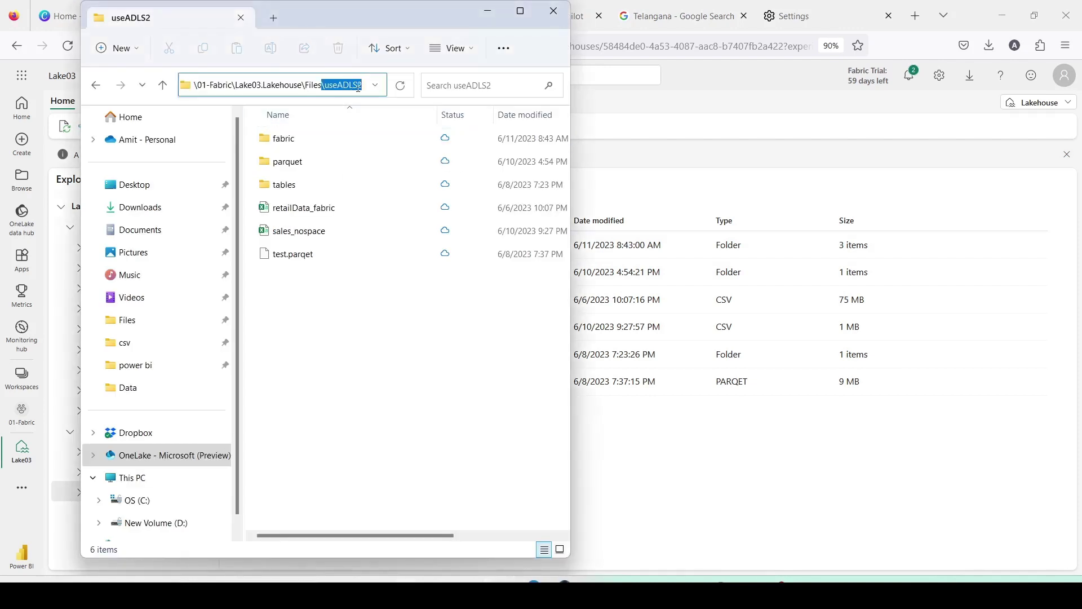
click(343, 87)
drag(324, 85, 364, 88)
key(ctrl+c)
key(alt+Tab)
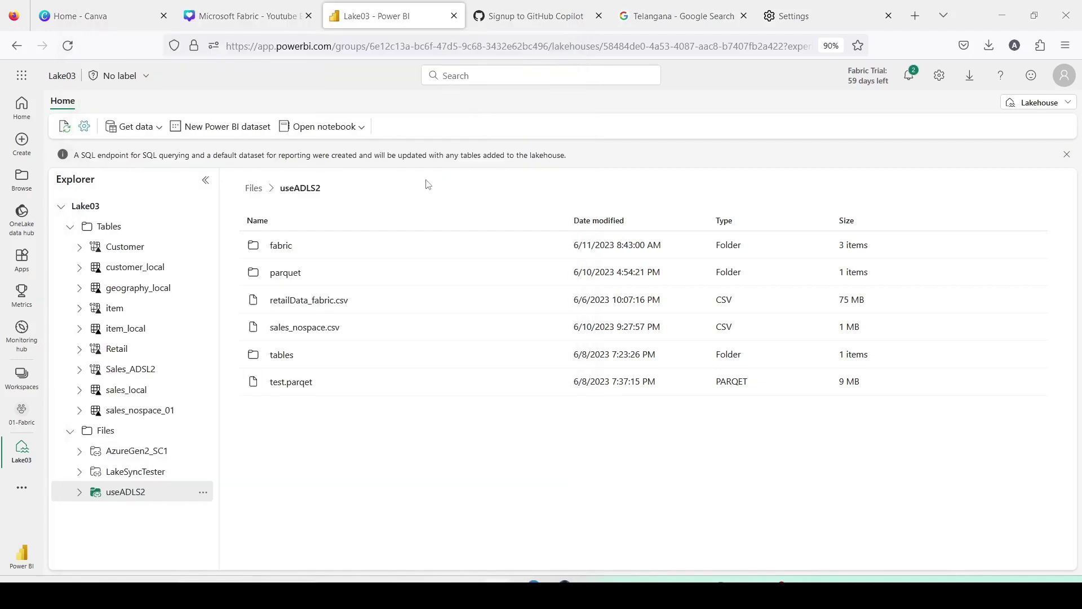
key(alt+Tab)
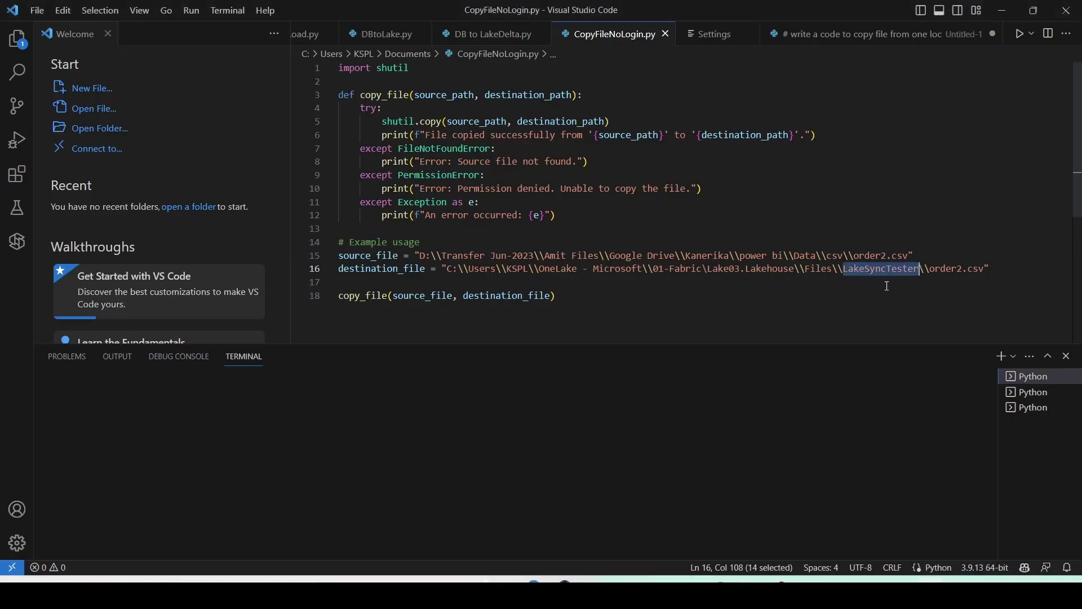
Paste useADLS2 over LakeSyncTester in the line 16 destination_file path and review the script.
key(ctrl+v)
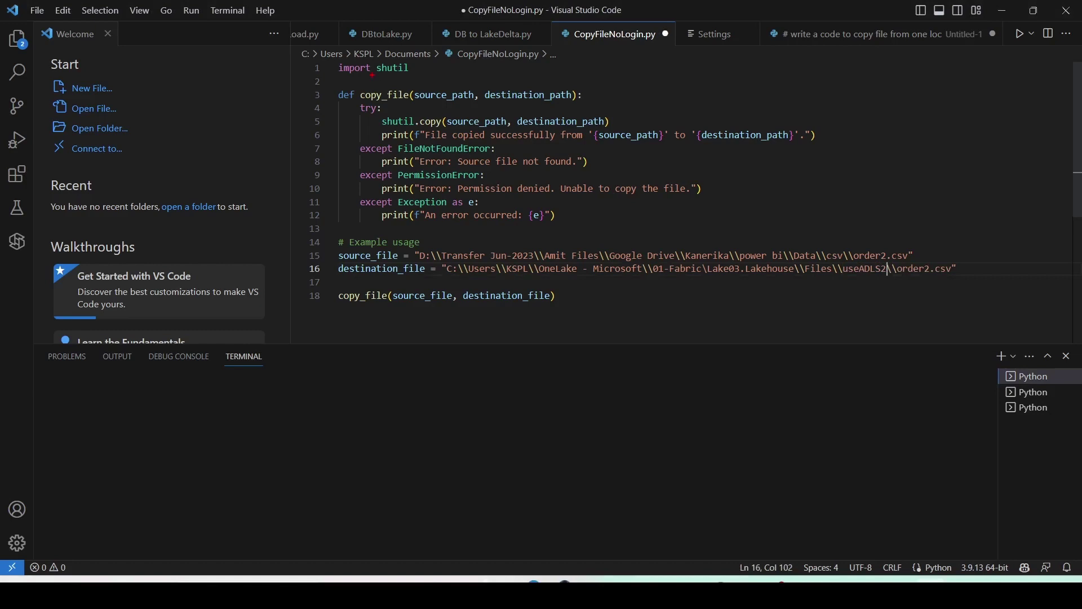
drag(328, 58, 464, 89)
mouse_move(336, 88)
mouse_down()
mouse_move(738, 229)
mouse_move(801, 227)
mouse_up()
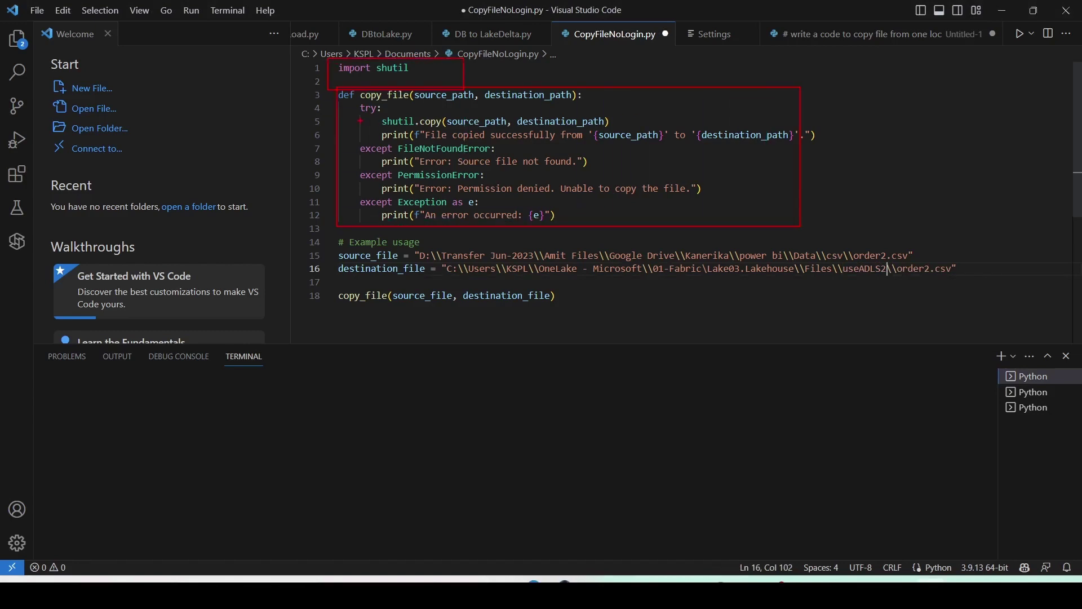
drag(379, 112, 631, 129)
mouse_move(334, 252)
mouse_down()
mouse_move(565, 287)
mouse_move(856, 294)
mouse_move(963, 282)
mouse_up()
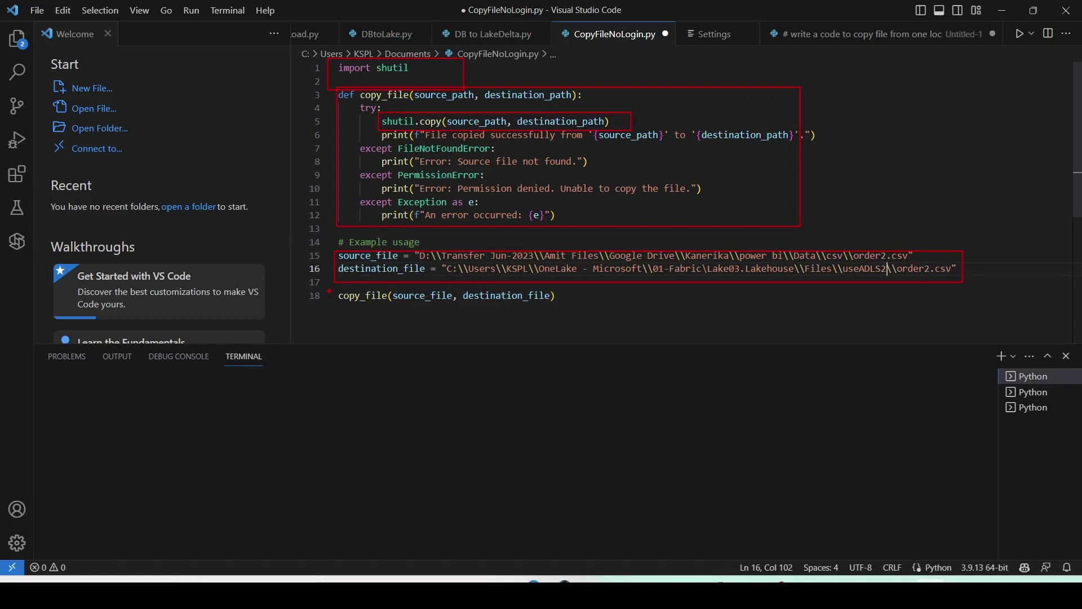
drag(330, 290, 563, 311)
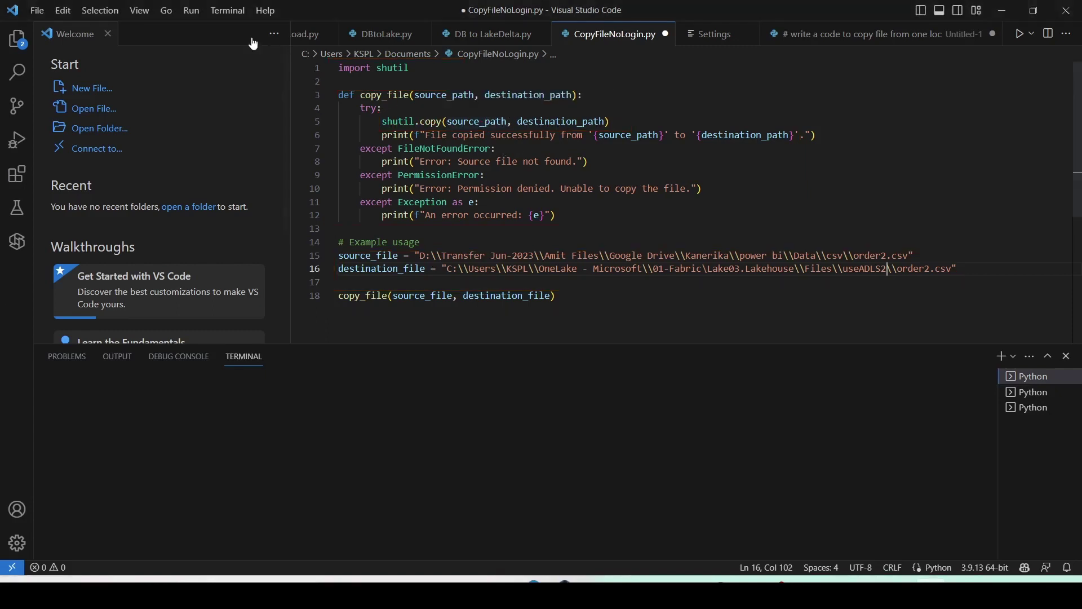
Run CopyFileNoLogin.py without debugging to copy order2.csv into the useADLS2 folder.
click(195, 15)
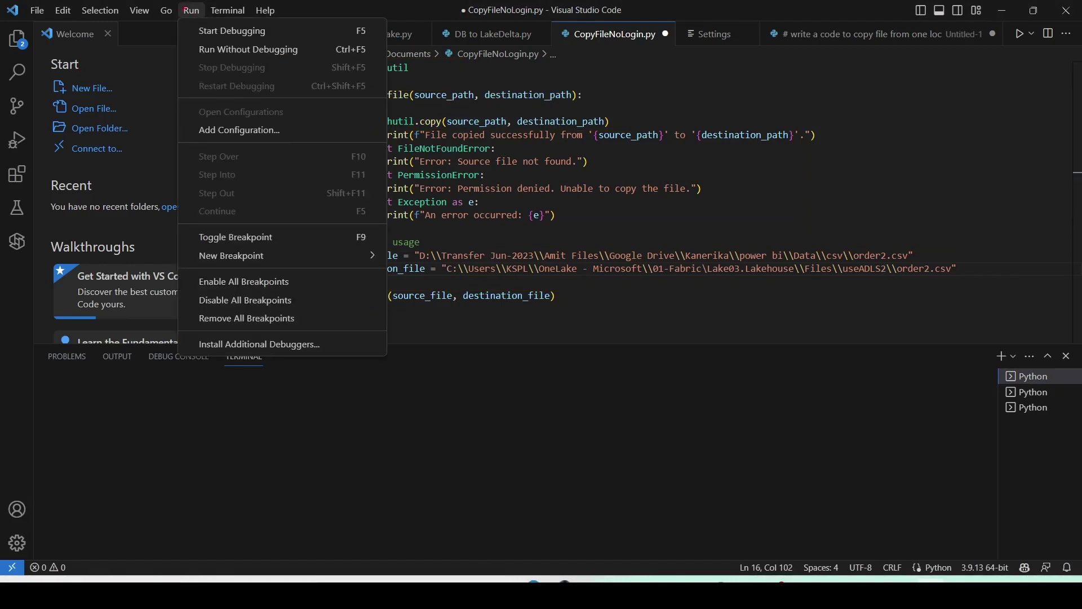
drag(170, 4, 403, 46)
drag(185, 37, 372, 73)
key(Escape)
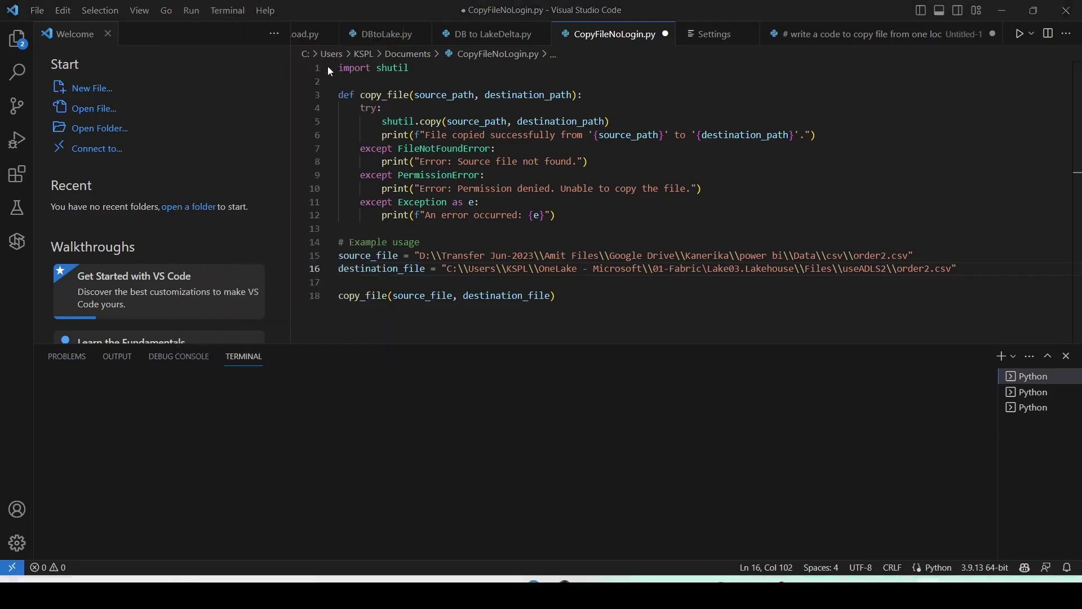
click(194, 12)
click(209, 46)
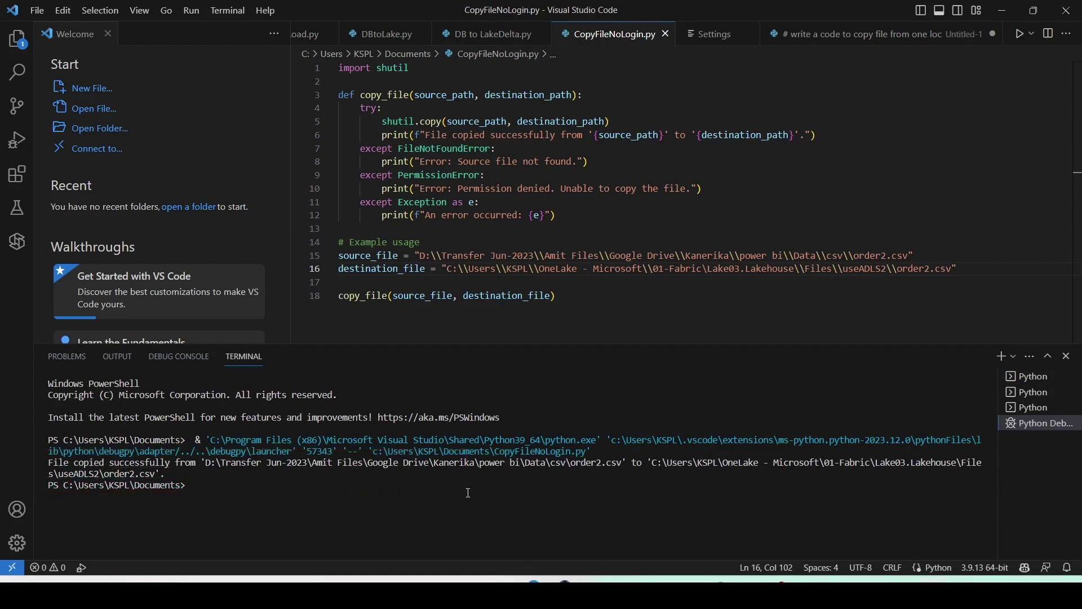
key(alt+Tab)
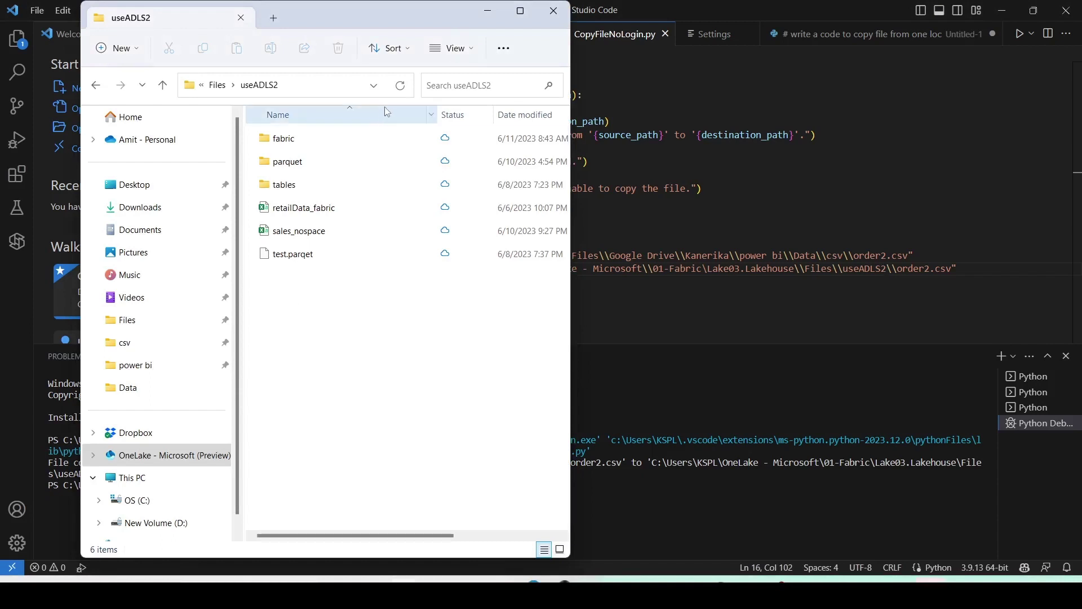
Refresh the OneLake useADLS2 folder in File Explorer so the copied order2 file appears.
click(400, 90)
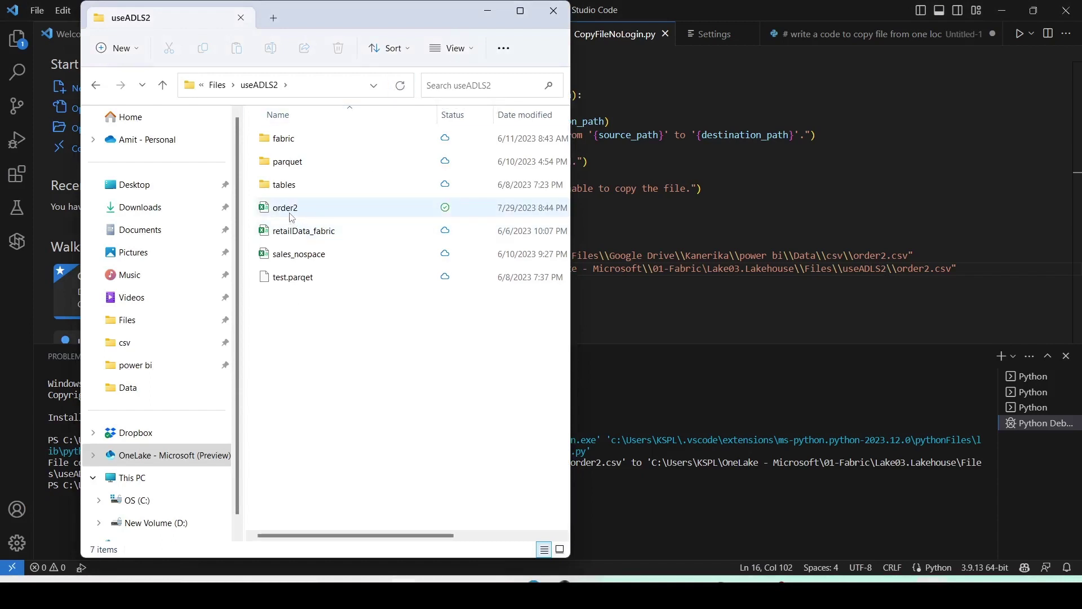
mouse_move(292, 218)
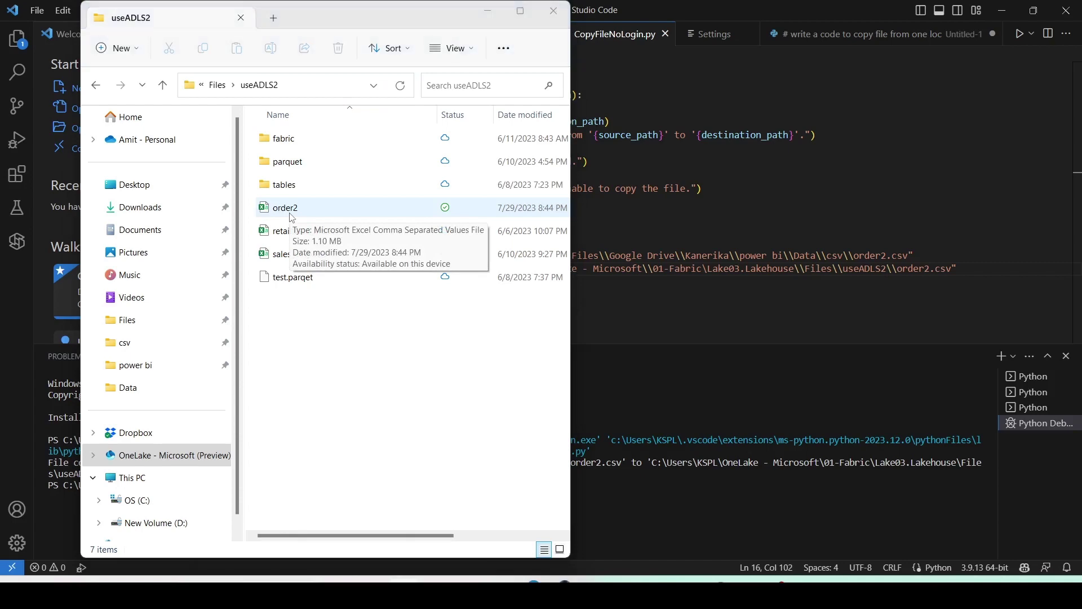
key(alt+Tab)
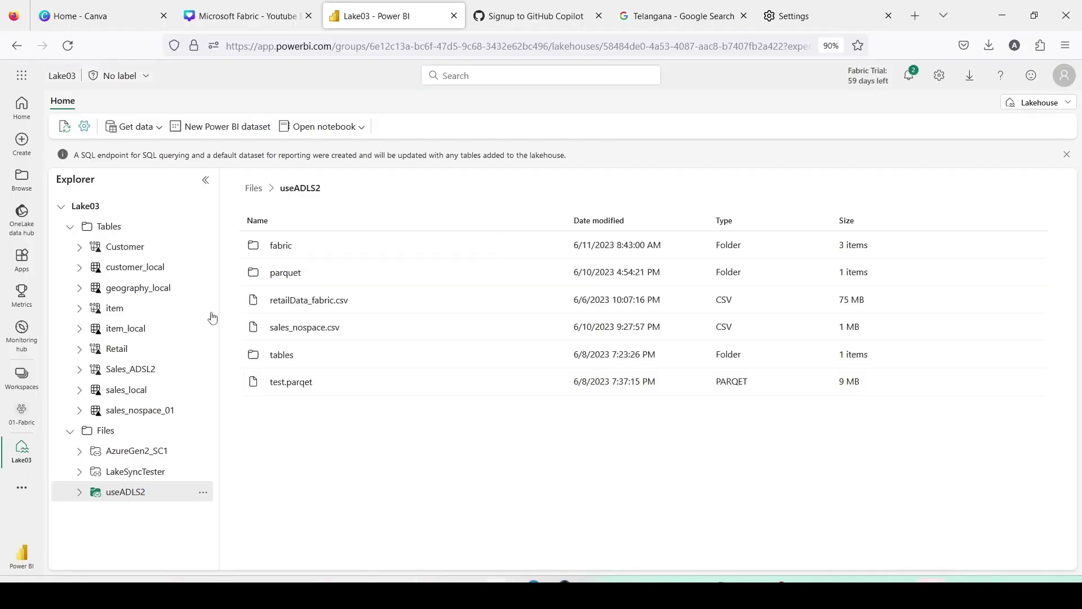
Refresh the useADLS2 shortcut from its ... menu in the Lake03 Explorer to show order2.csv.
click(201, 496)
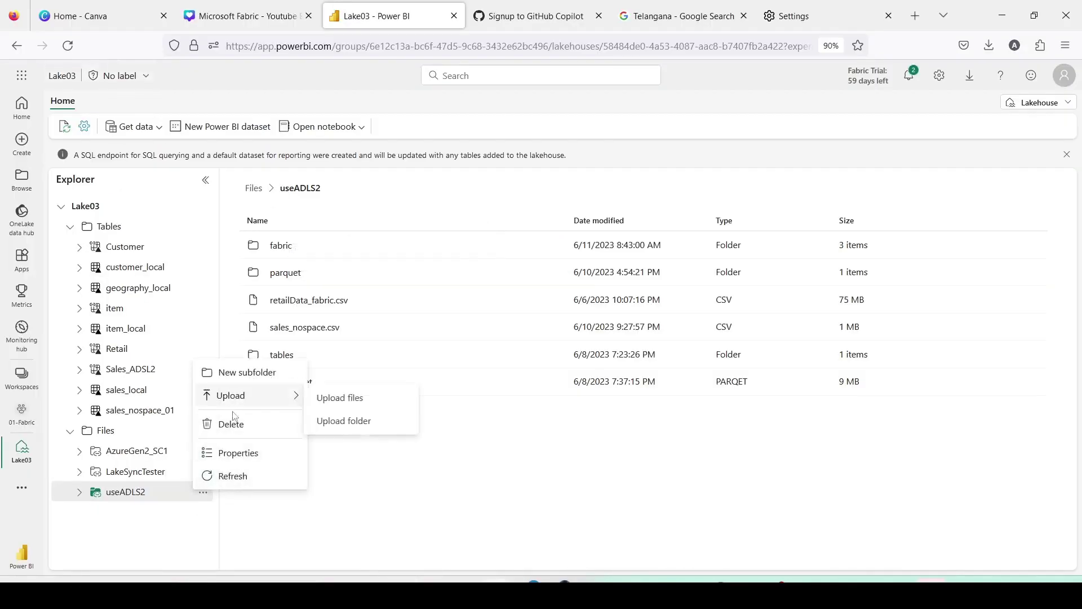
click(234, 477)
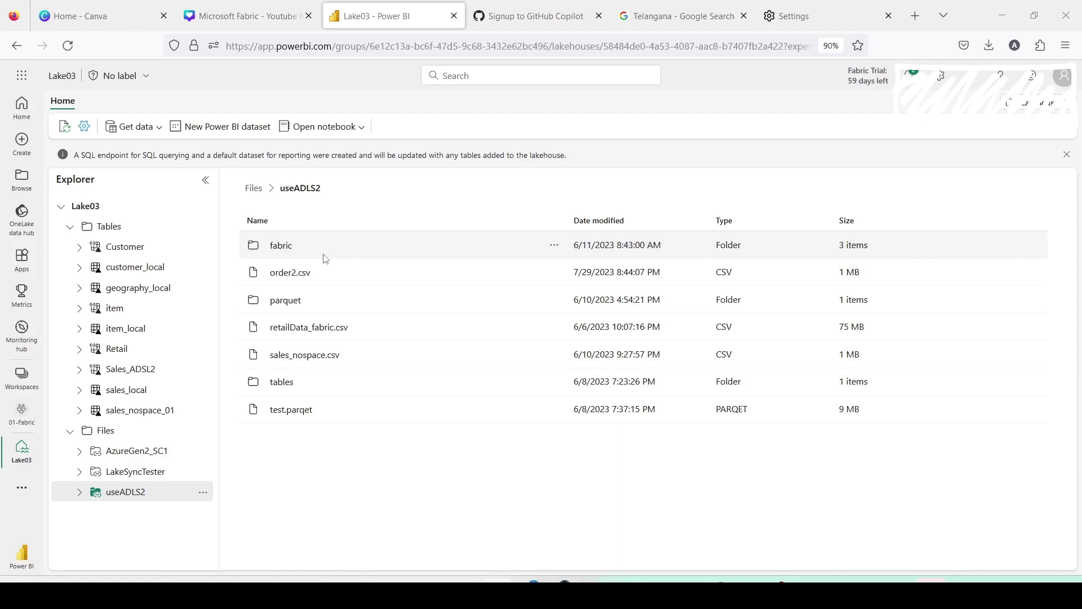
key(alt+Tab)
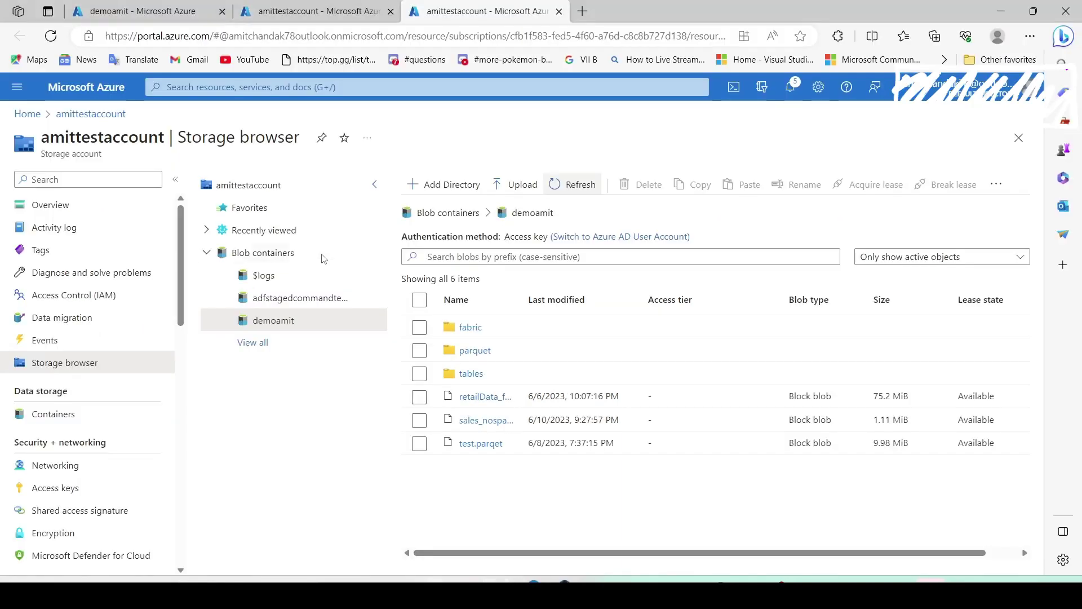
Refresh the demoamit container so order2.csv appears among its seven items.
click(568, 187)
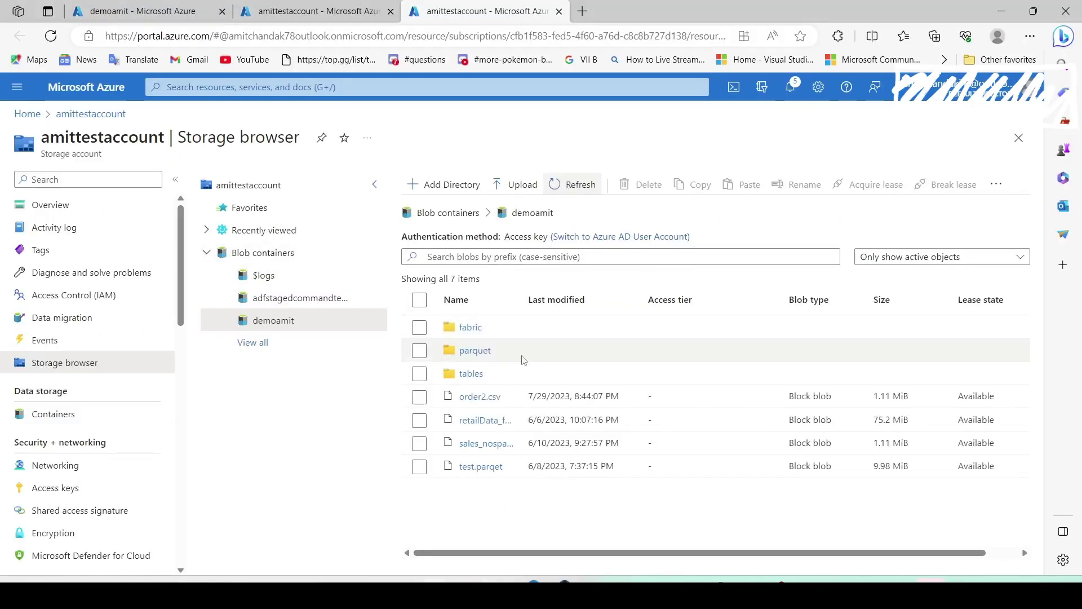